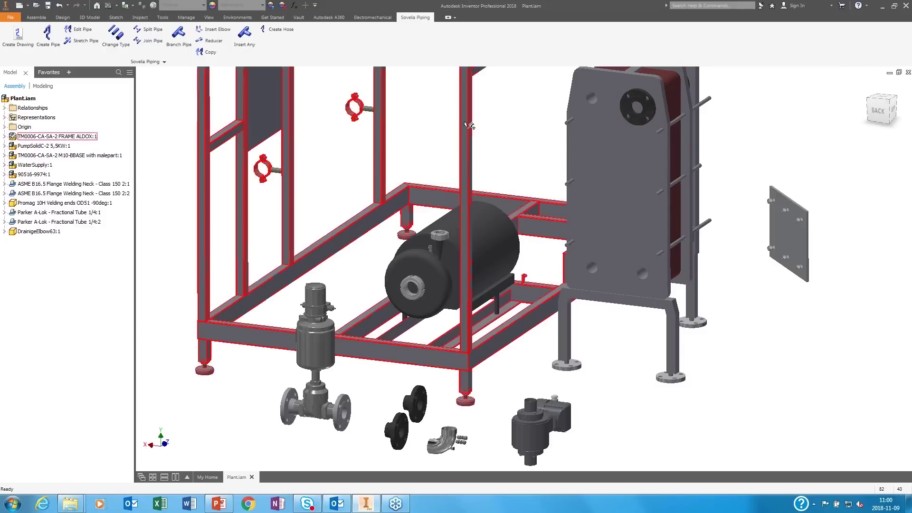
Create a pipe starting at the pump's front connection, using type ISO 2037 and pipe diameter OD63,5
{"action": "left_click", "coordinate": [48, 34]}
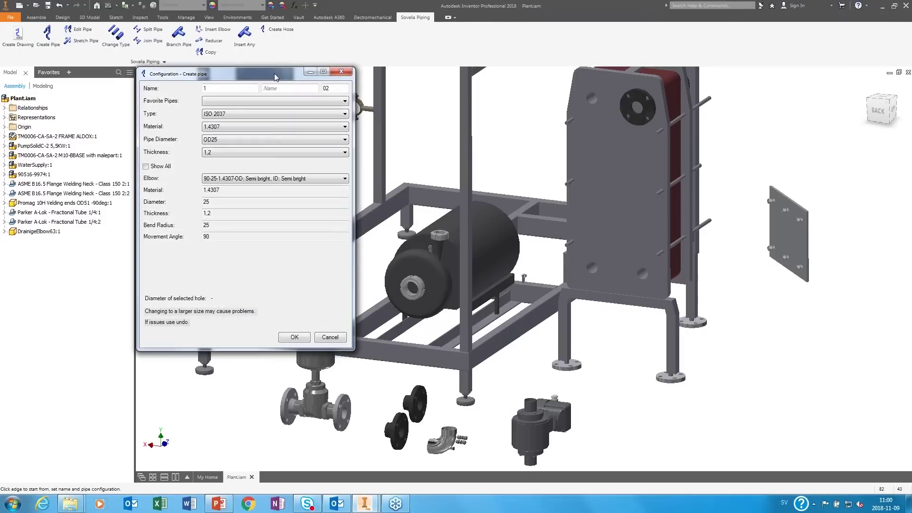
{"action": "left_click_drag", "start_coordinate": [272, 73], "coordinate": [269, 72]}
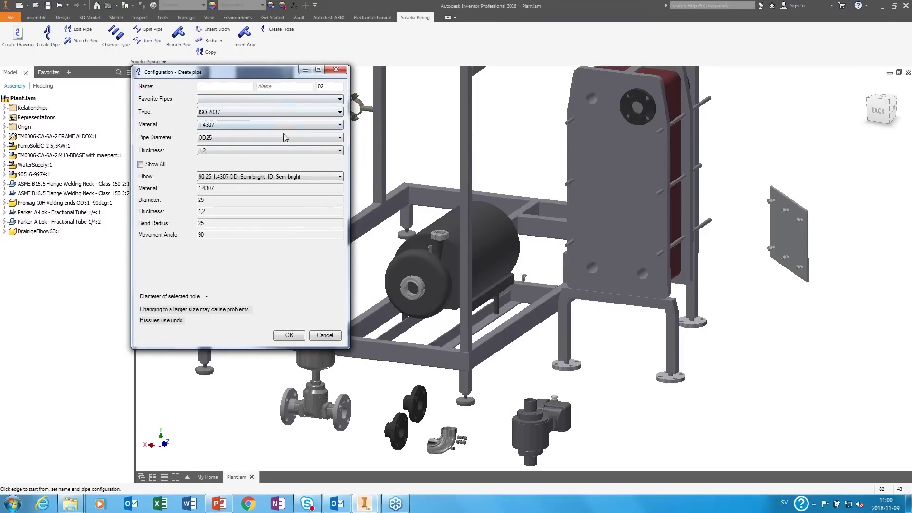
{"action": "left_click", "coordinate": [252, 112]}
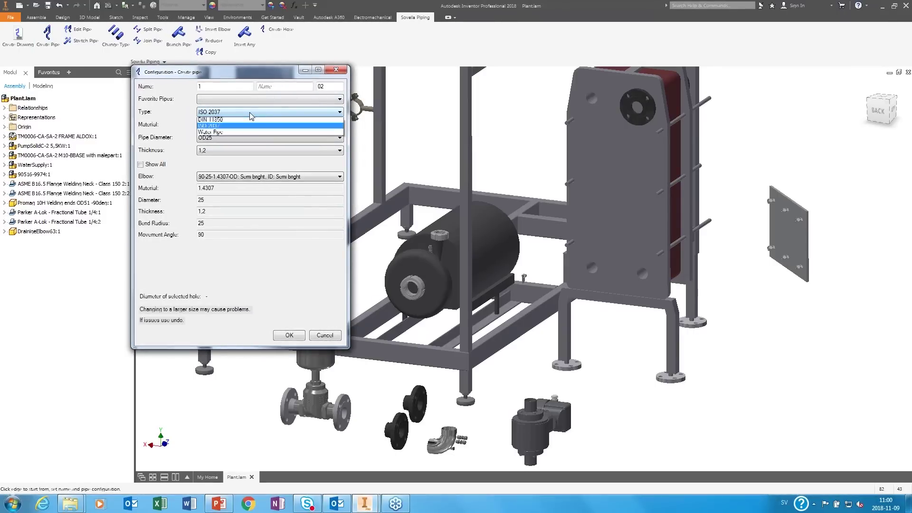
{"action": "left_click", "coordinate": [252, 115]}
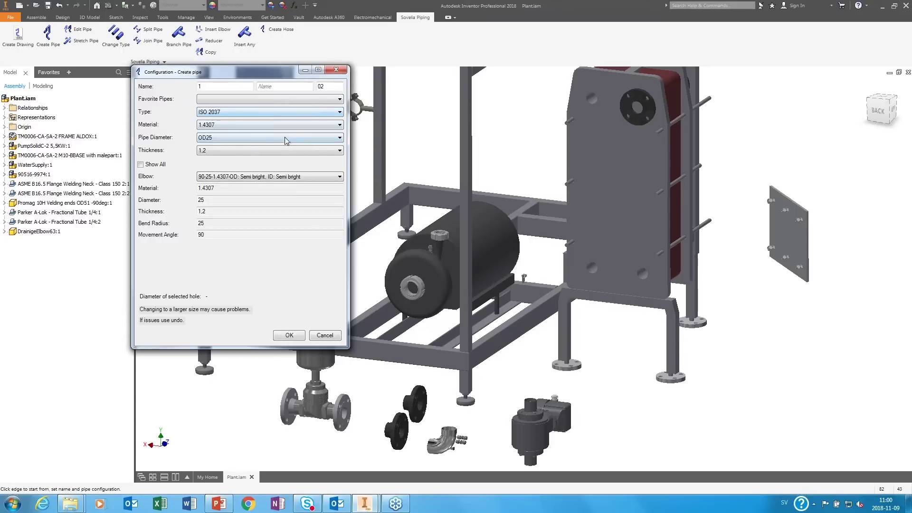
{"action": "left_click", "coordinate": [240, 139]}
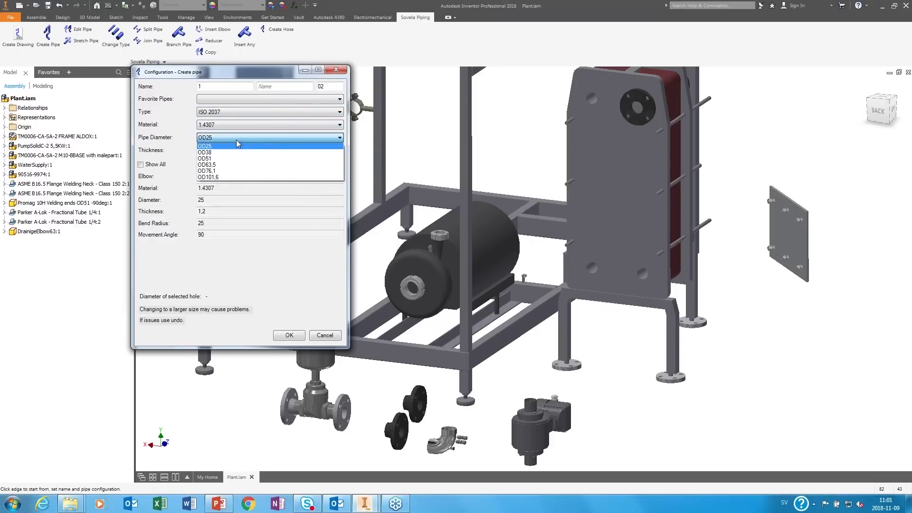
{"action": "left_click", "coordinate": [273, 167]}
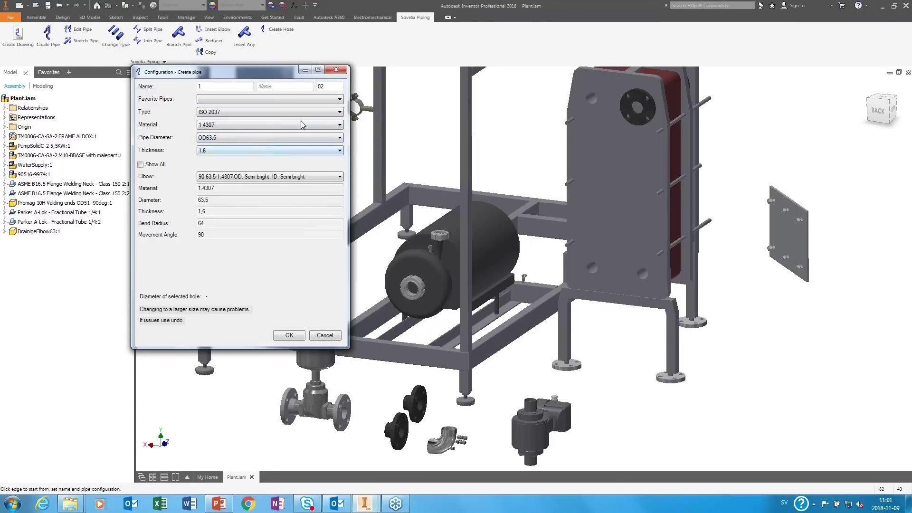
{"action": "left_click", "coordinate": [417, 310]}
{"action": "left_click", "coordinate": [294, 335]}
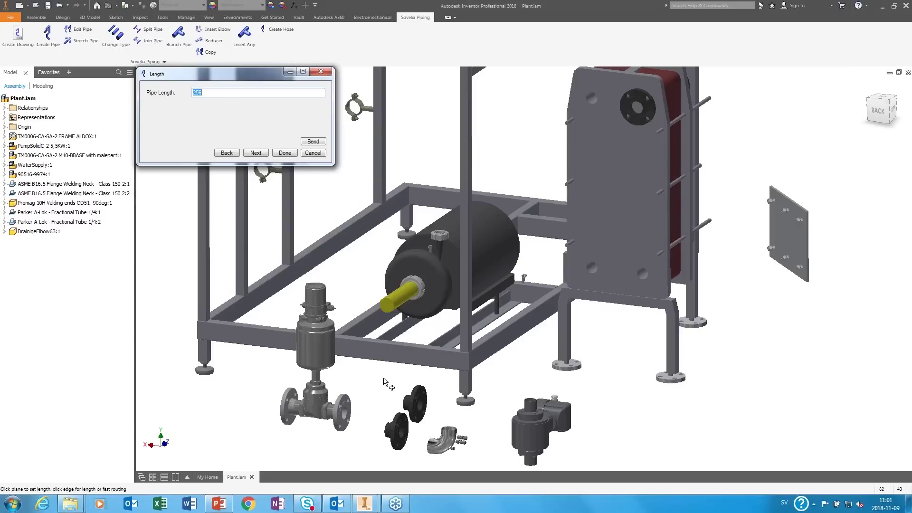
Set the first pipe section's length to the lower front frame beam's face plus 100 (228+100)
{"action": "left_click", "coordinate": [388, 356]}
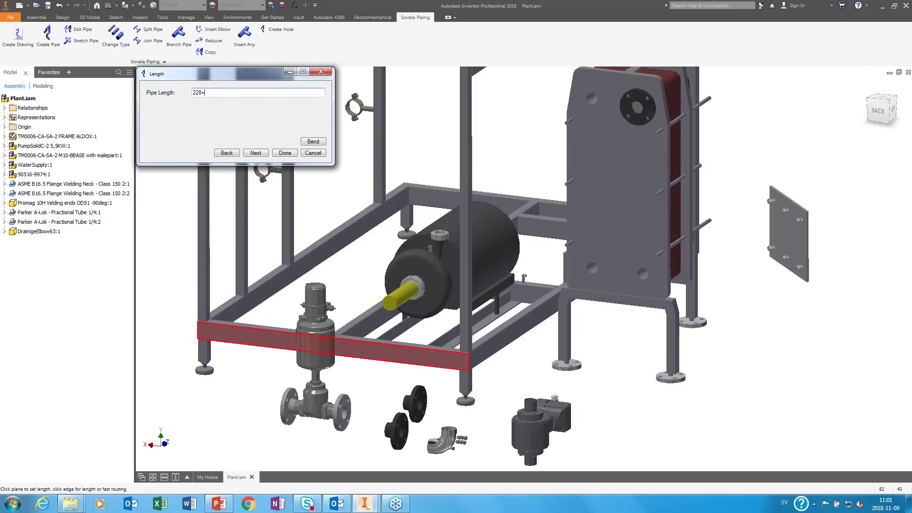
{"action": "type", "text": "+100"}
{"action": "key", "text": "Return"}
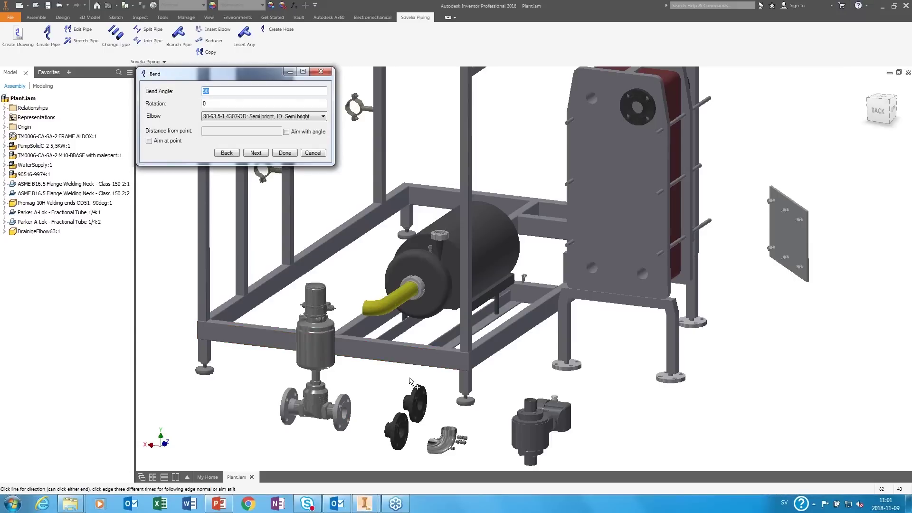
Bend the pipe 90 degrees along the lower frame beam and route it to the heat exchanger's upper flange, completing the pipe
{"action": "left_click", "coordinate": [437, 368]}
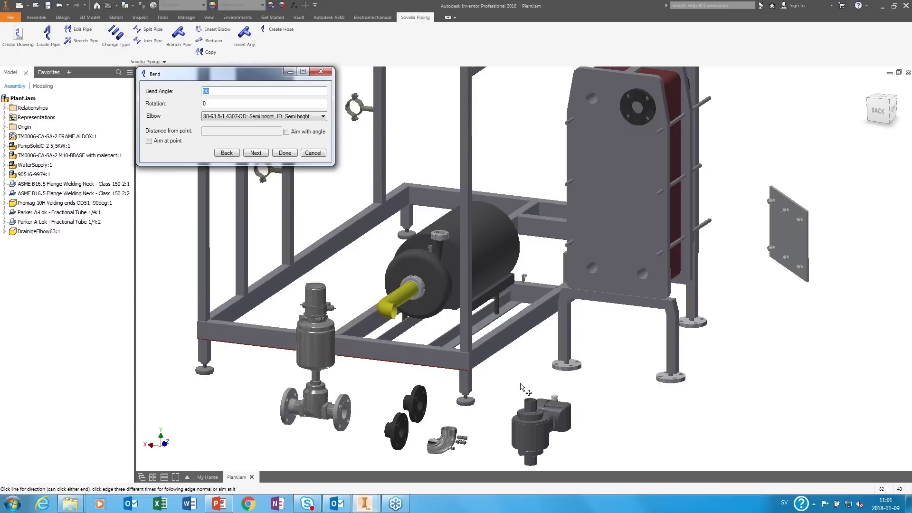
{"action": "key", "text": "Return"}
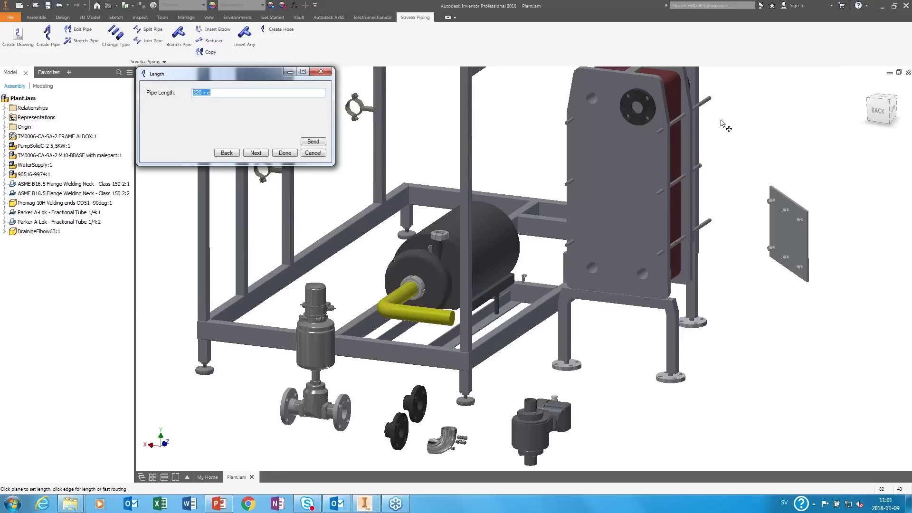
{"action": "left_click", "coordinate": [645, 116]}
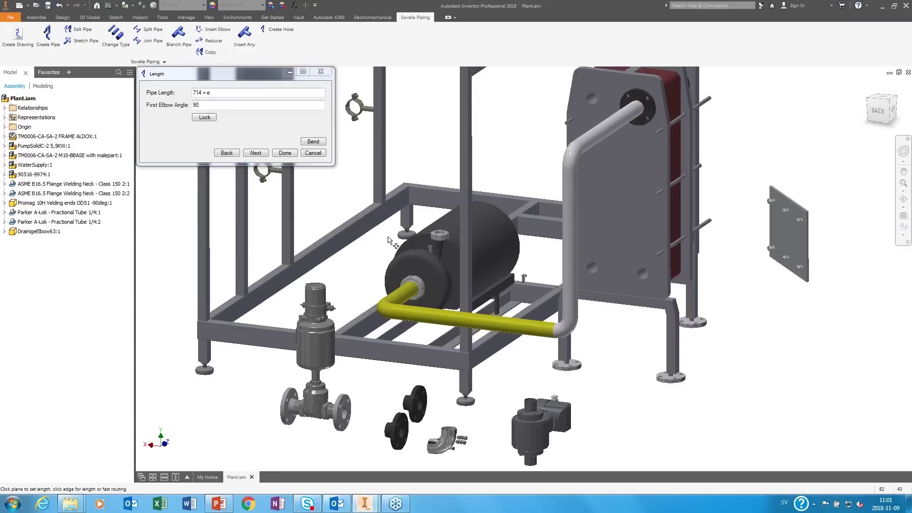
{"action": "left_click", "coordinate": [285, 152]}
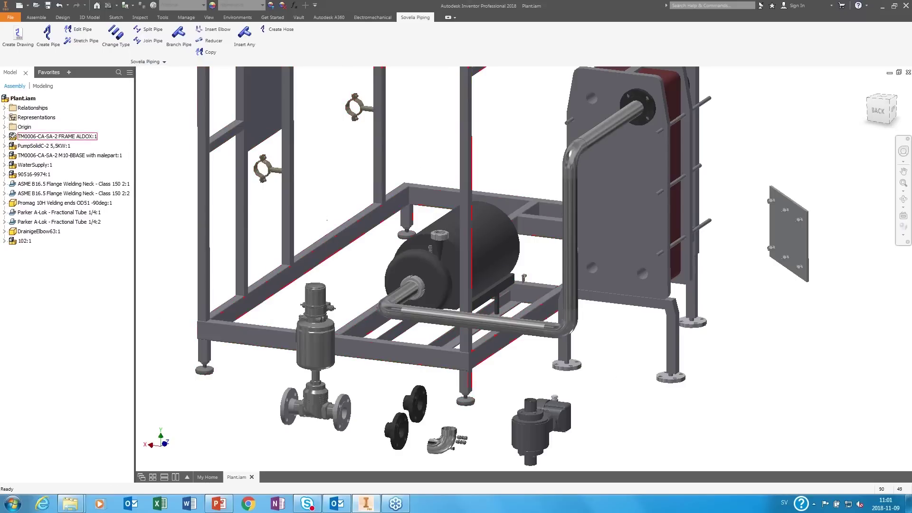
{"action": "left_click", "coordinate": [5, 242]}
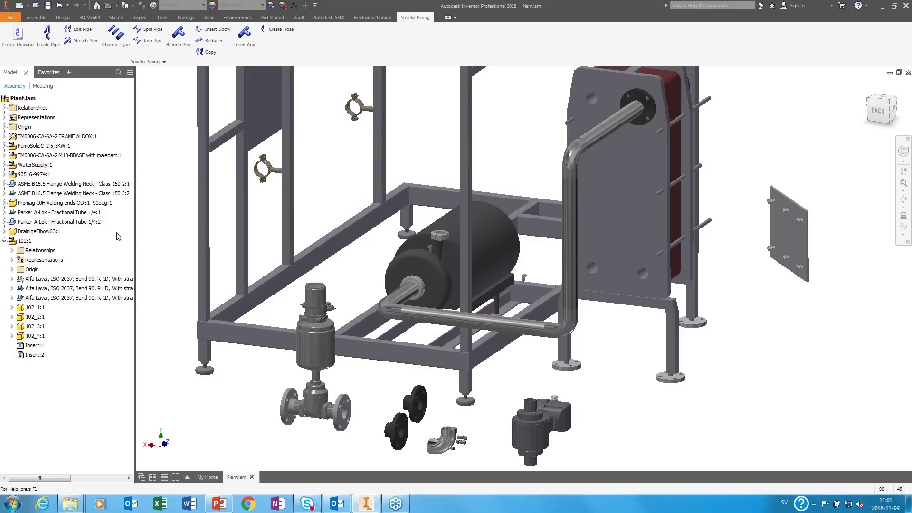
{"action": "left_click", "coordinate": [6, 241]}
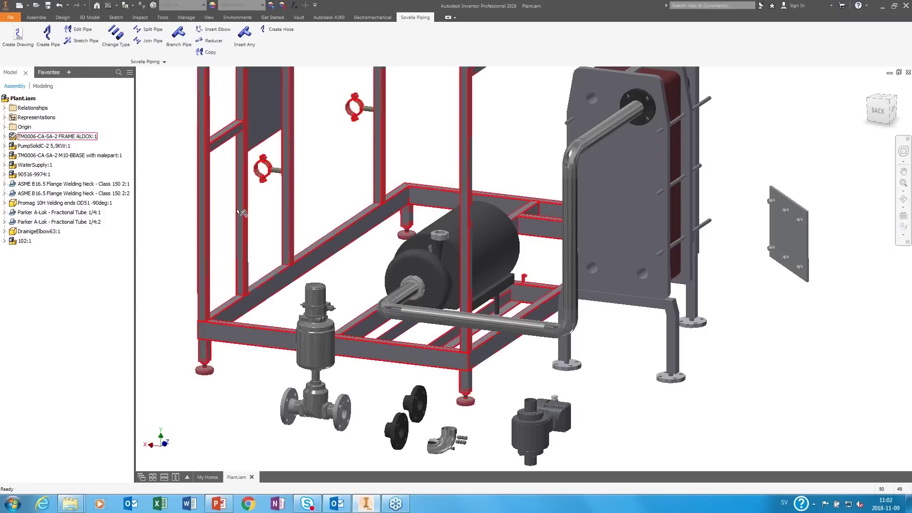
Start splitting the pipe's lower horizontal run and set the split offset to the valve's flange-to-flange length, 254
{"action": "scroll", "coordinate": [328, 160], "scroll_direction": "down", "scroll_amount": 4}
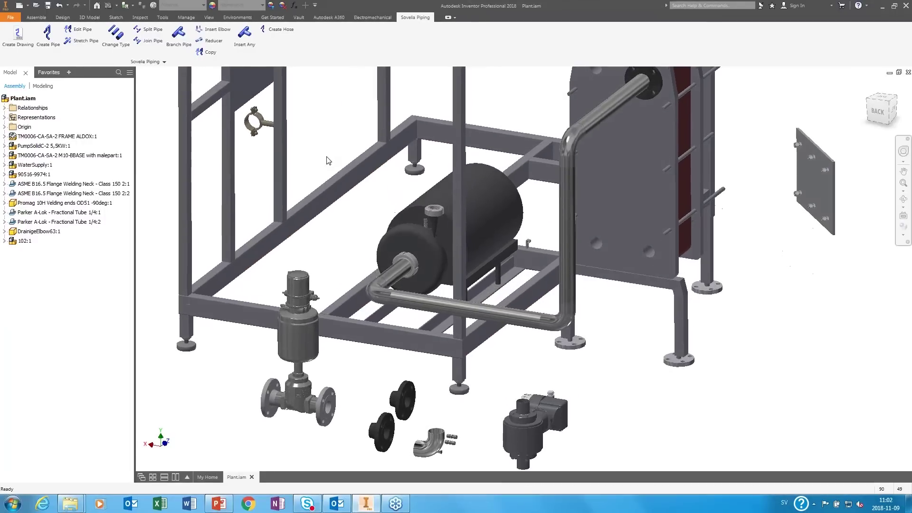
{"action": "scroll", "coordinate": [327, 160], "scroll_direction": "down", "scroll_amount": 2}
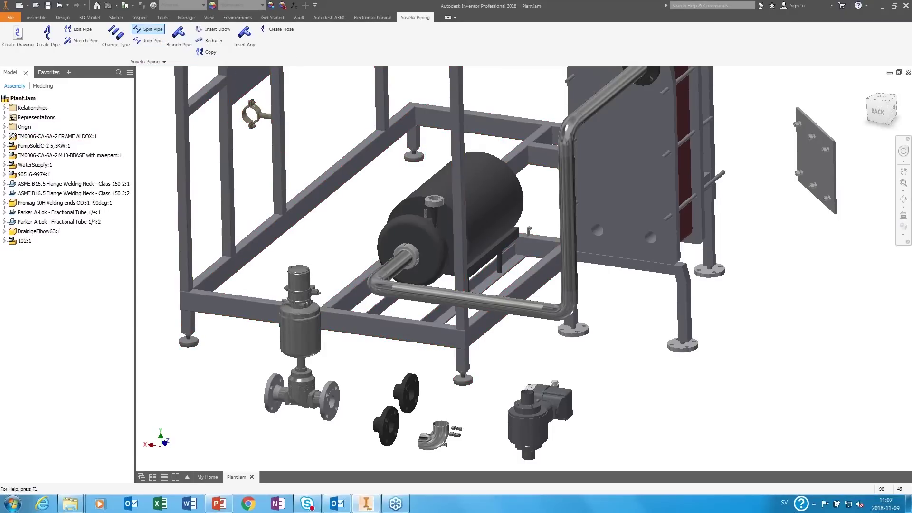
{"action": "left_click", "coordinate": [457, 306]}
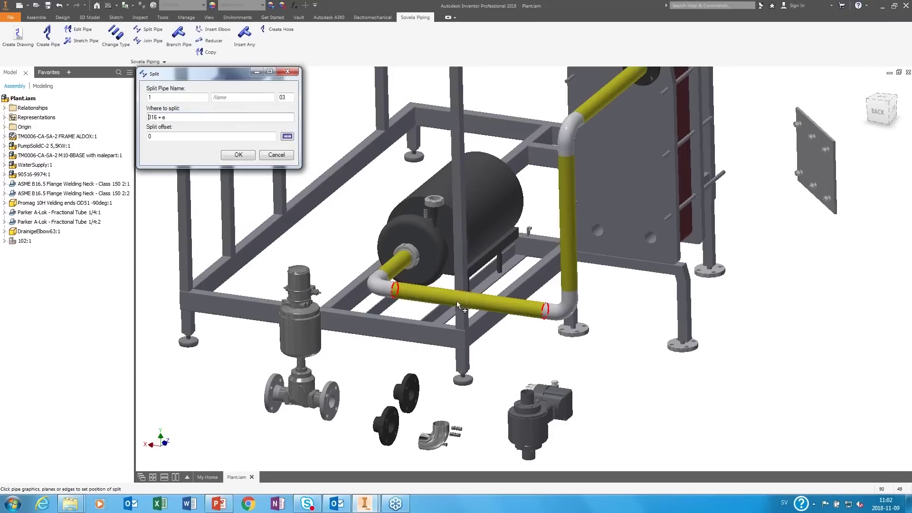
{"action": "left_click", "coordinate": [288, 136]}
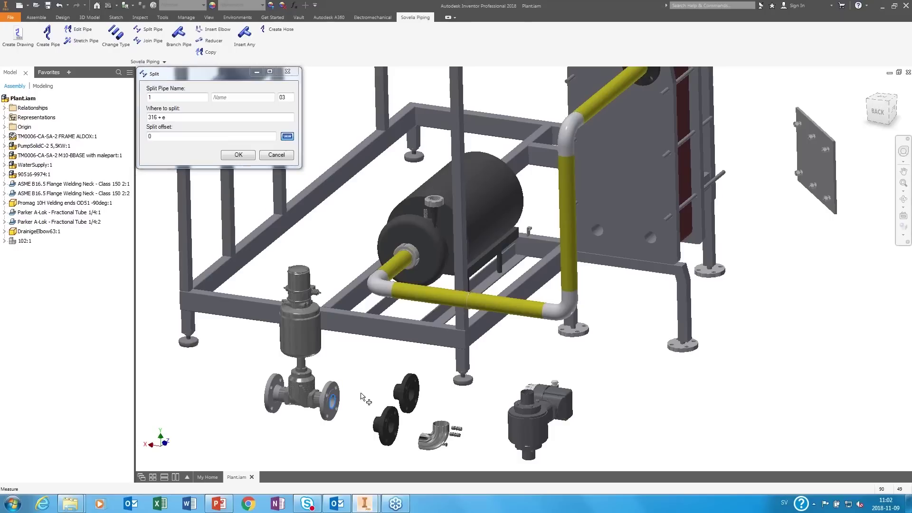
{"action": "scroll", "coordinate": [363, 398], "scroll_direction": "down", "scroll_amount": 2}
{"action": "scroll", "coordinate": [376, 403], "scroll_direction": "up", "scroll_amount": 5}
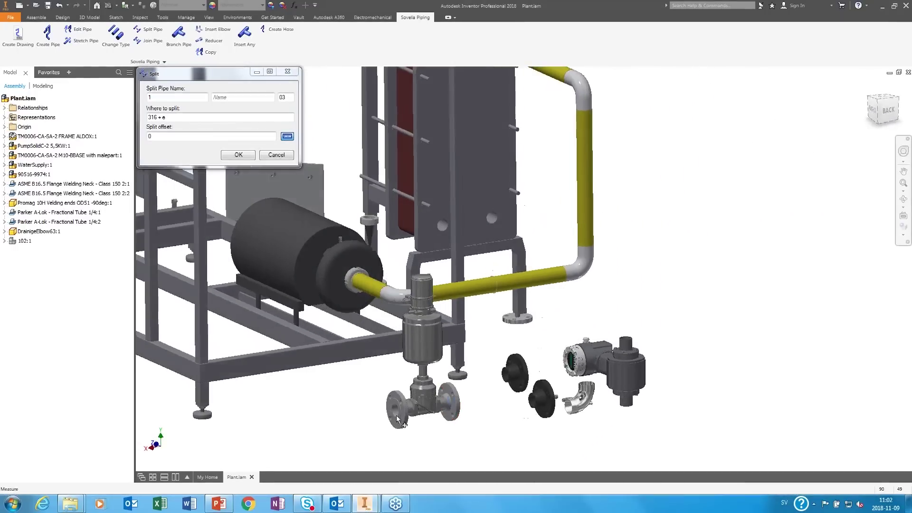
{"action": "left_click", "coordinate": [402, 417]}
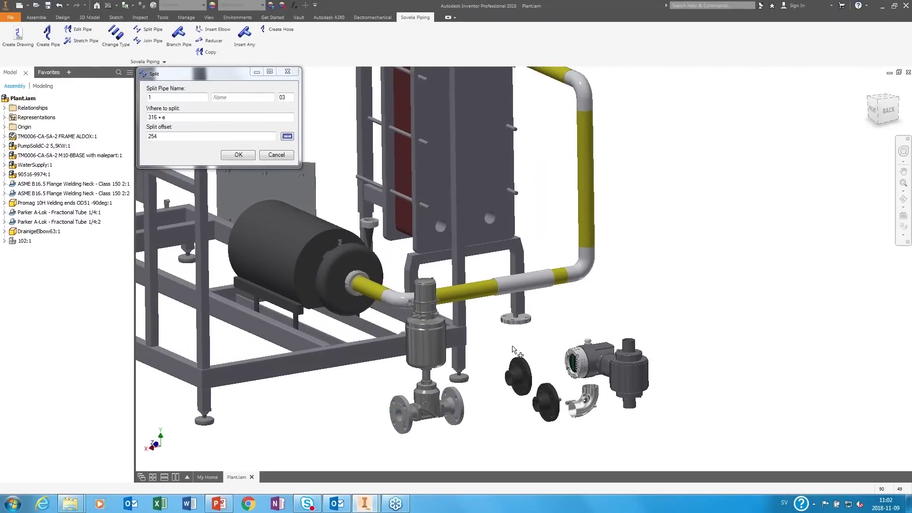
Set the split position to 316 + e-254/2 so the gap is centred, and complete the pipe split
{"action": "double_click", "coordinate": [159, 138]}
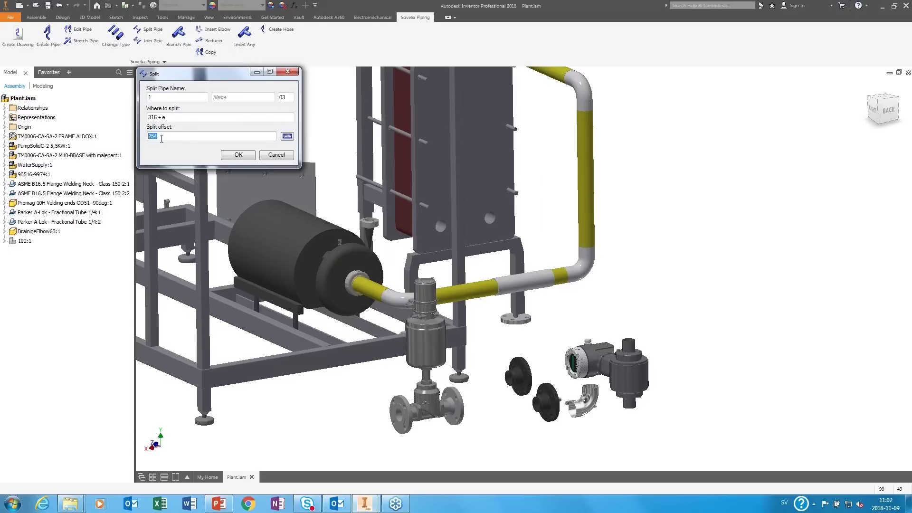
{"action": "right_click", "coordinate": [159, 137]}
{"action": "left_click", "coordinate": [181, 167]}
{"action": "left_click", "coordinate": [186, 118]}
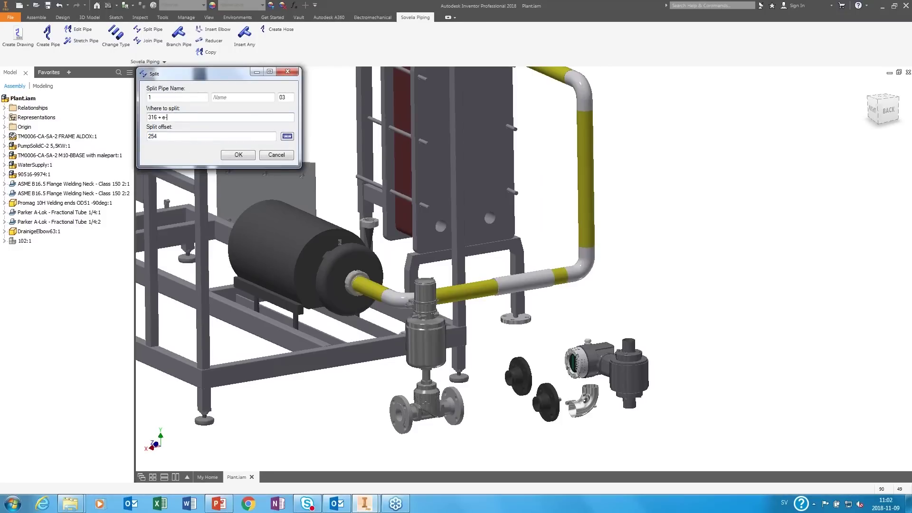
{"action": "right_click", "coordinate": [185, 119]}
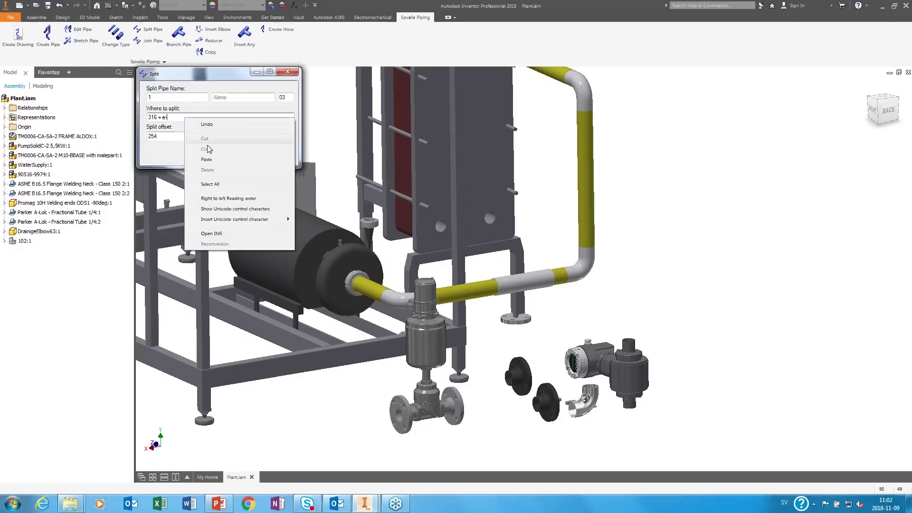
{"action": "left_click", "coordinate": [208, 160]}
{"action": "type", "text": "/"}
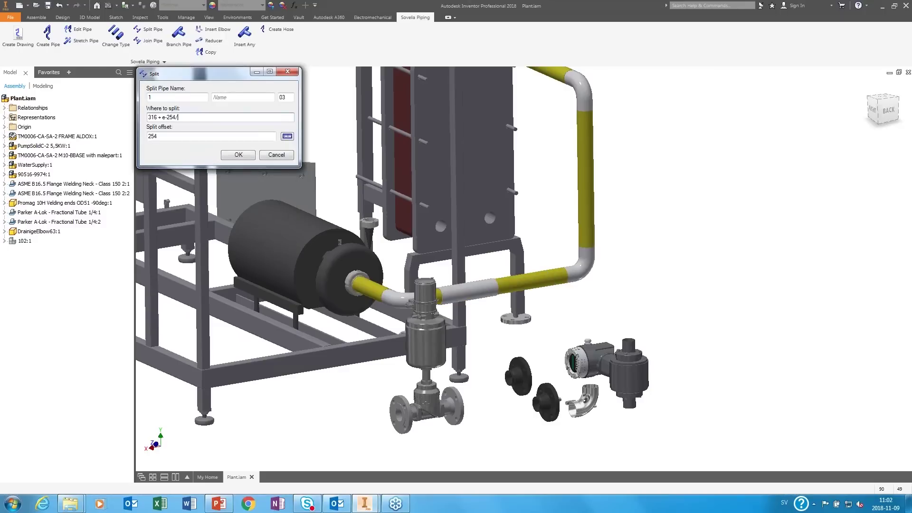
{"action": "type", "text": "2"}
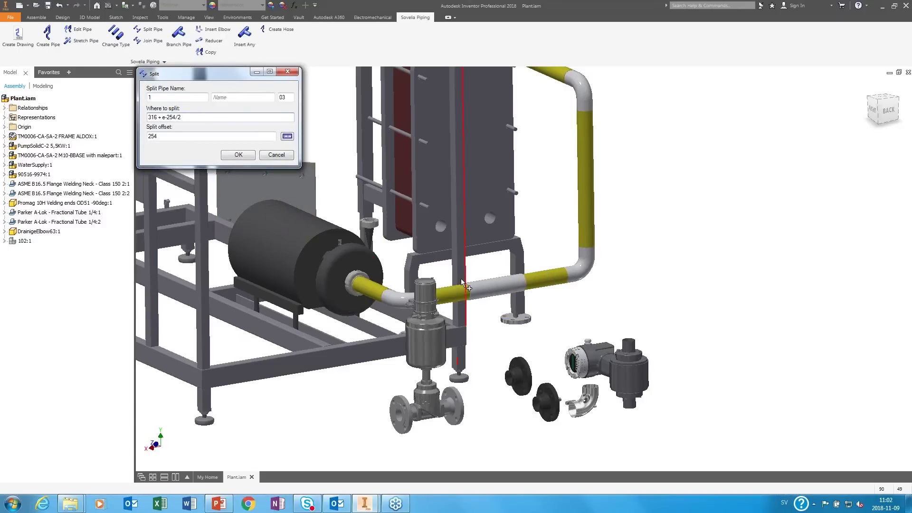
{"action": "left_click", "coordinate": [238, 154]}
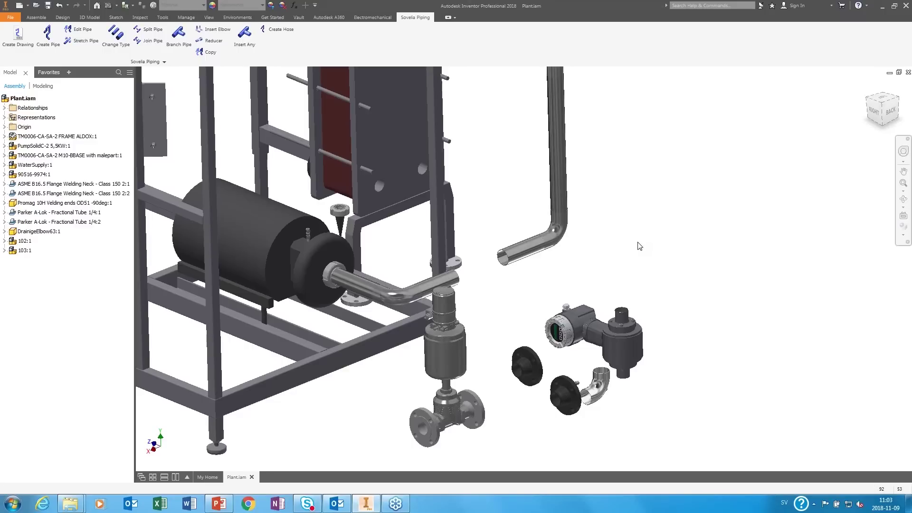
Place the valve in the pipe gap with an Insert constraint between its flange and the pump-side pipe end, offset 0 mm
{"action": "key", "text": "c"}
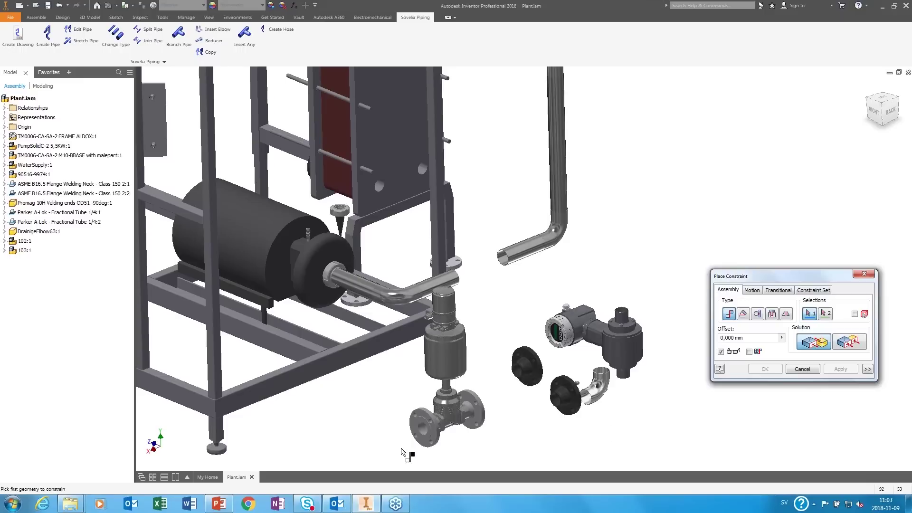
{"action": "left_click", "coordinate": [772, 314]}
{"action": "left_click", "coordinate": [431, 438]}
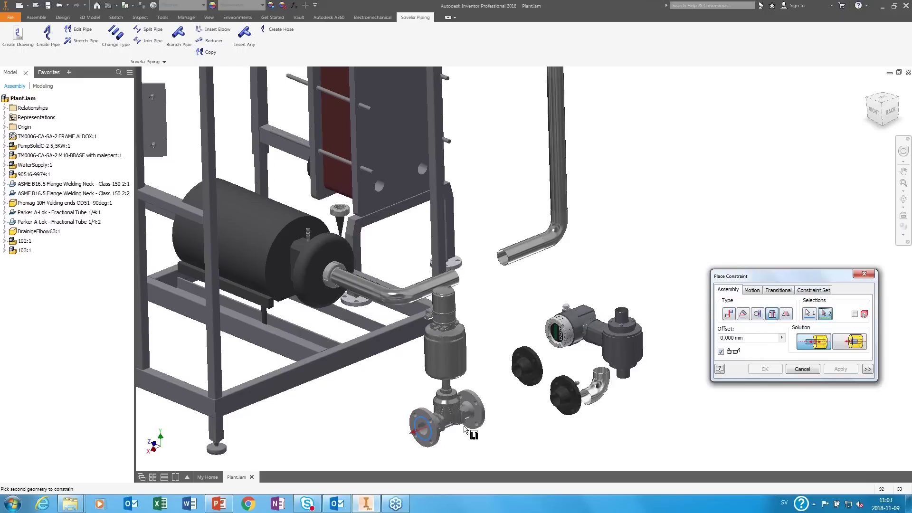
{"action": "left_click", "coordinate": [457, 277]}
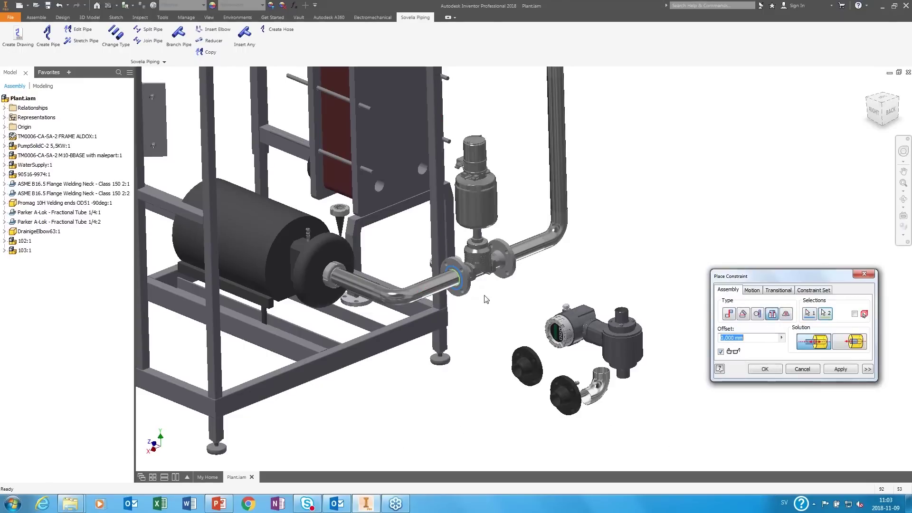
{"action": "left_click", "coordinate": [772, 368]}
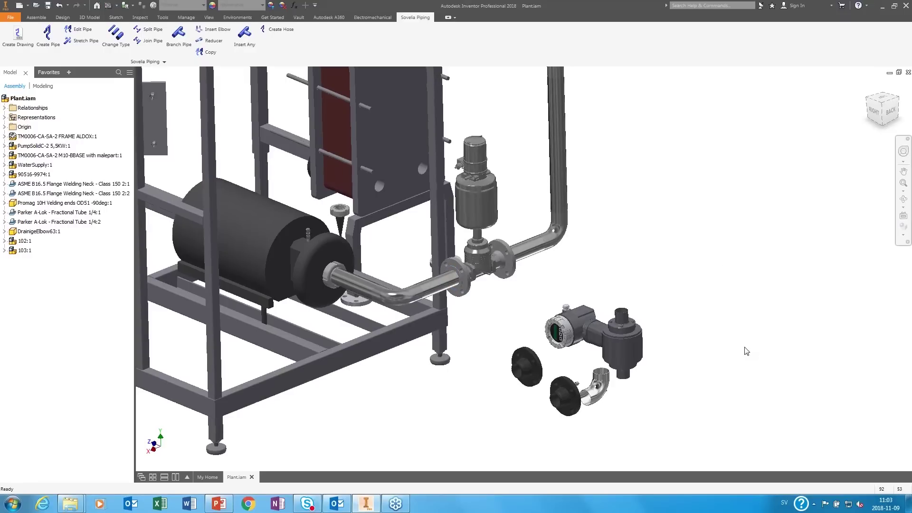
Insert a welding neck flange onto the pump-side pipe at its valve end, position 157,25 + e, with rotation and insertion length 0
{"action": "scroll", "coordinate": [747, 351], "scroll_direction": "up", "scroll_amount": 5}
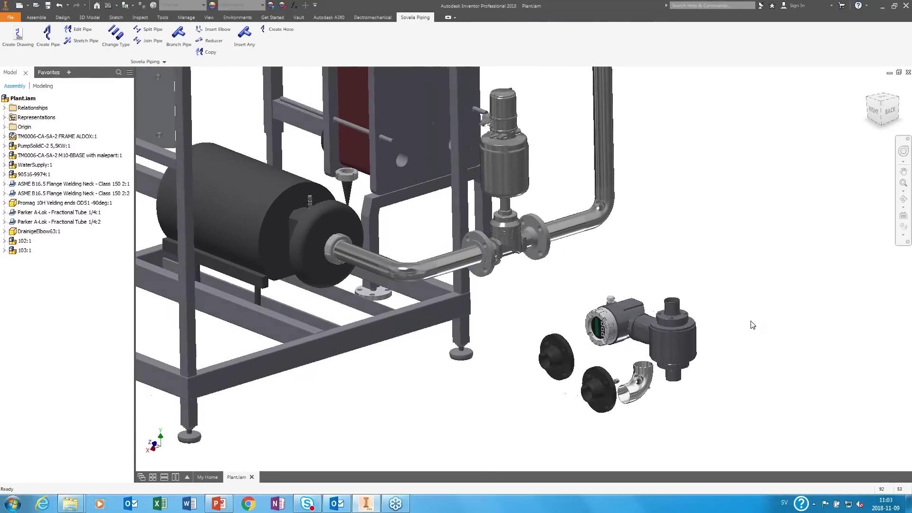
{"action": "scroll", "coordinate": [760, 322], "scroll_direction": "up", "scroll_amount": 1}
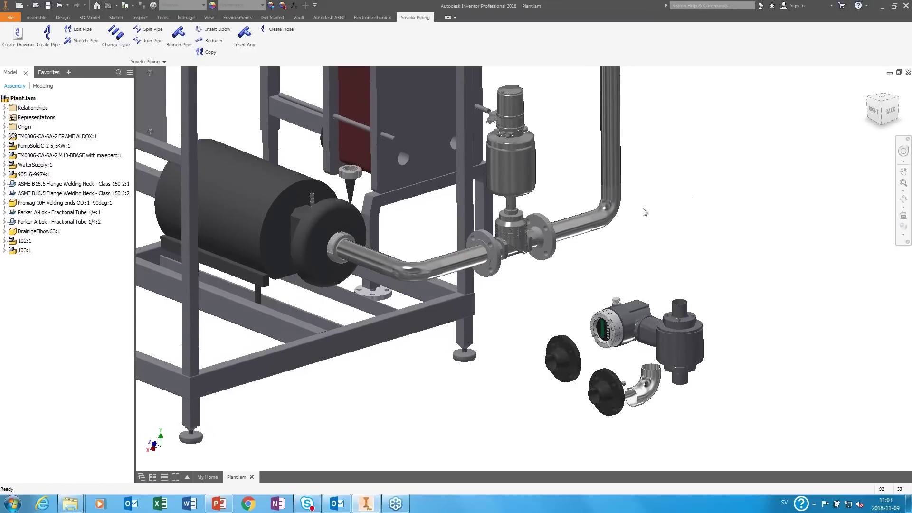
{"action": "left_click", "coordinate": [244, 42]}
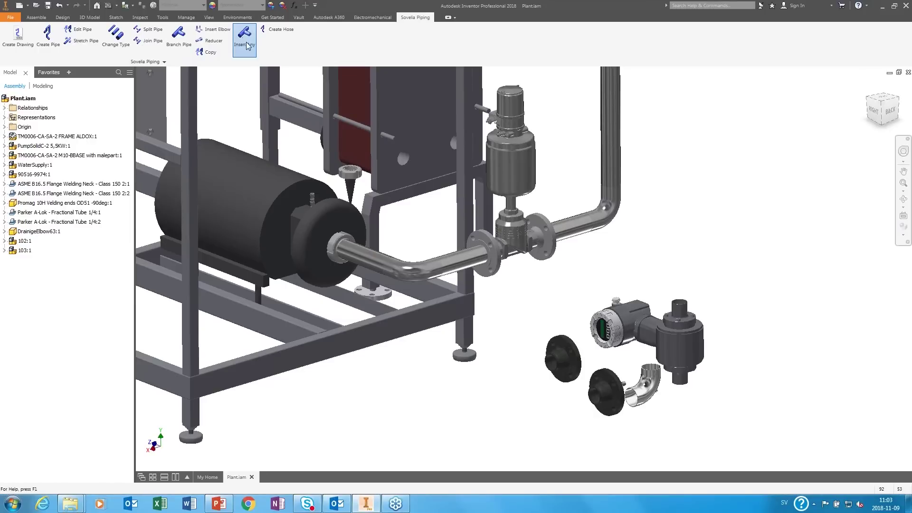
{"action": "left_click", "coordinate": [550, 373]}
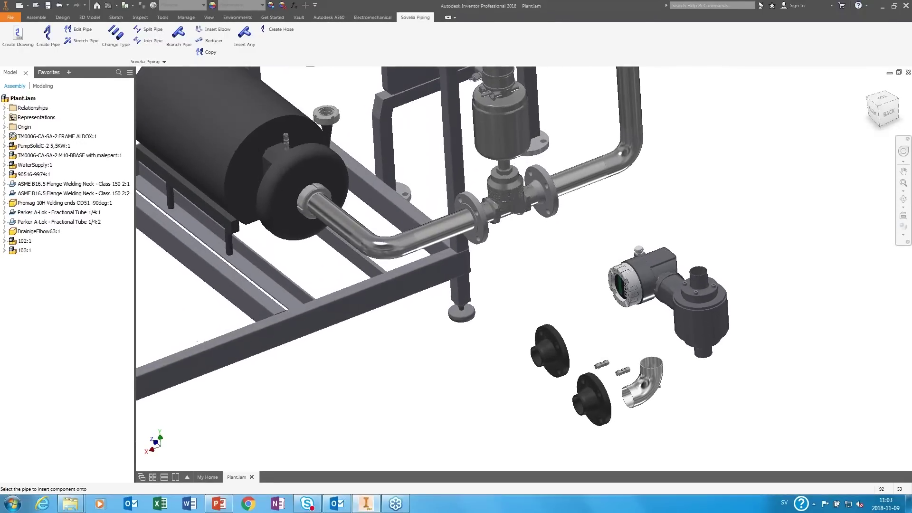
{"action": "left_click", "coordinate": [454, 229]}
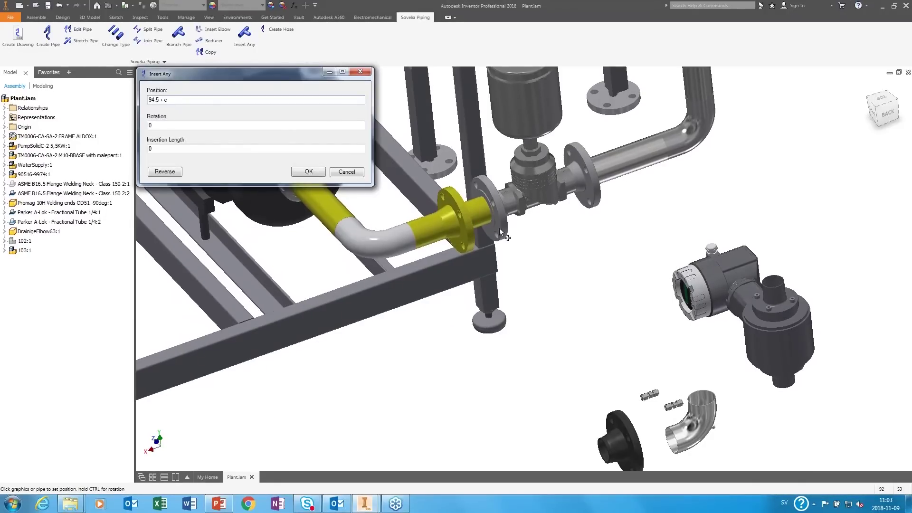
{"action": "left_click", "coordinate": [483, 219]}
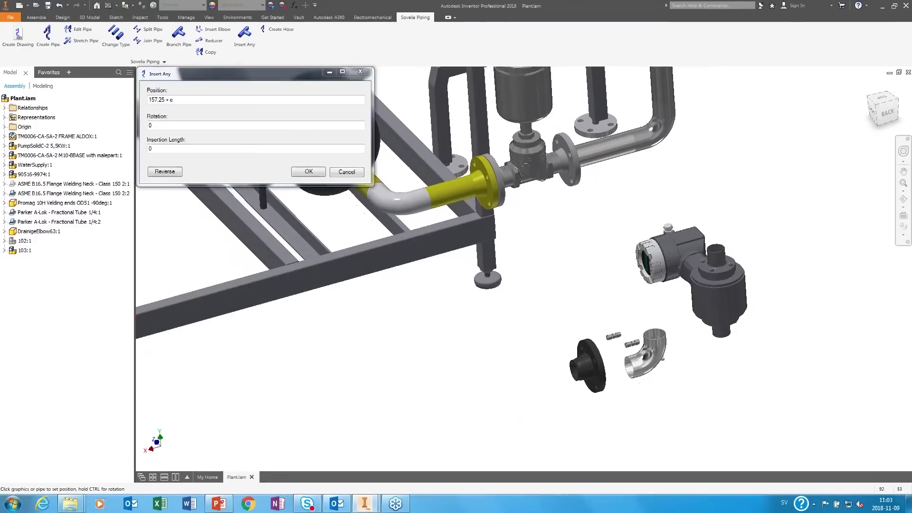
{"action": "left_click", "coordinate": [308, 171]}
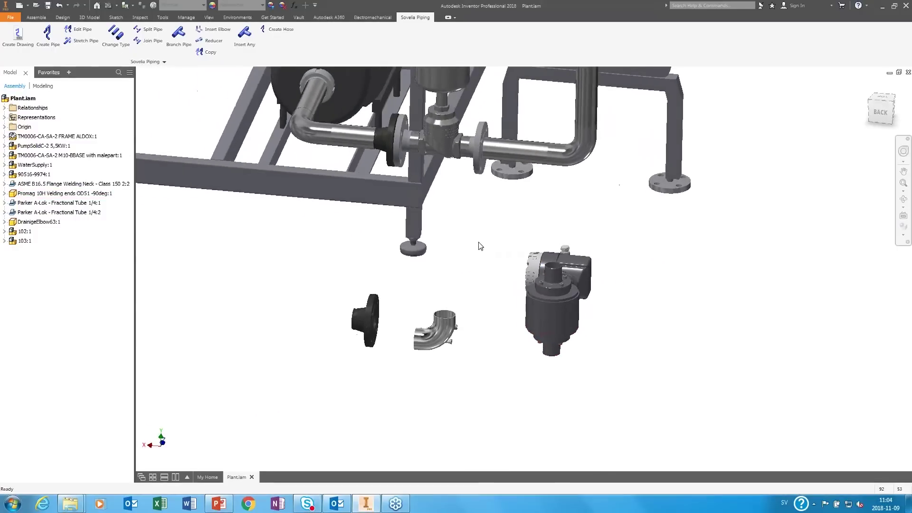
Insert the second welding neck flange onto the heat-exchanger-side pipe, against the valve's other flange, with rotation and insertion length 0
{"action": "left_click", "coordinate": [248, 50]}
{"action": "left_click", "coordinate": [381, 295]}
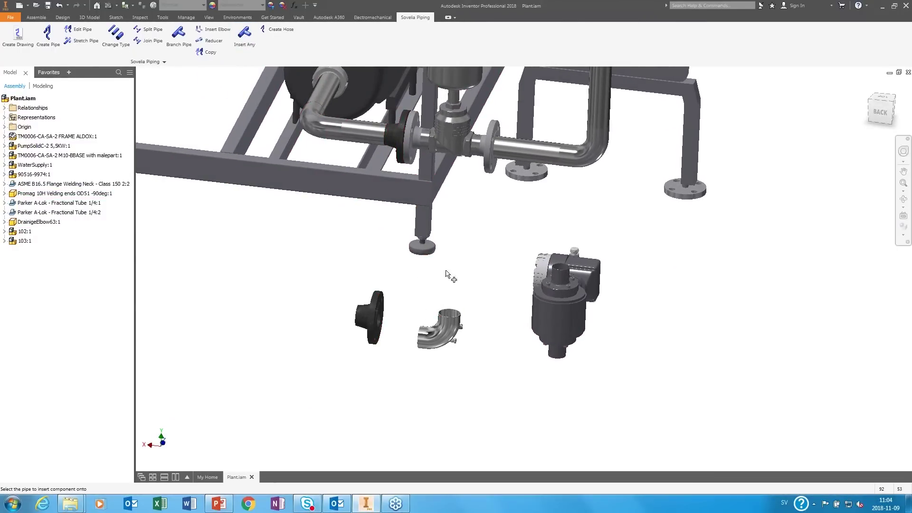
{"action": "left_click", "coordinate": [529, 188]}
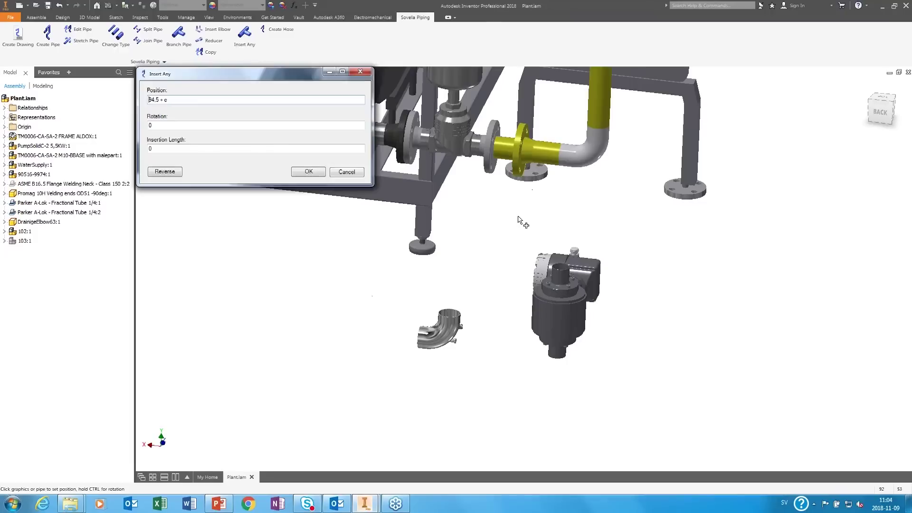
{"action": "left_click", "coordinate": [503, 156]}
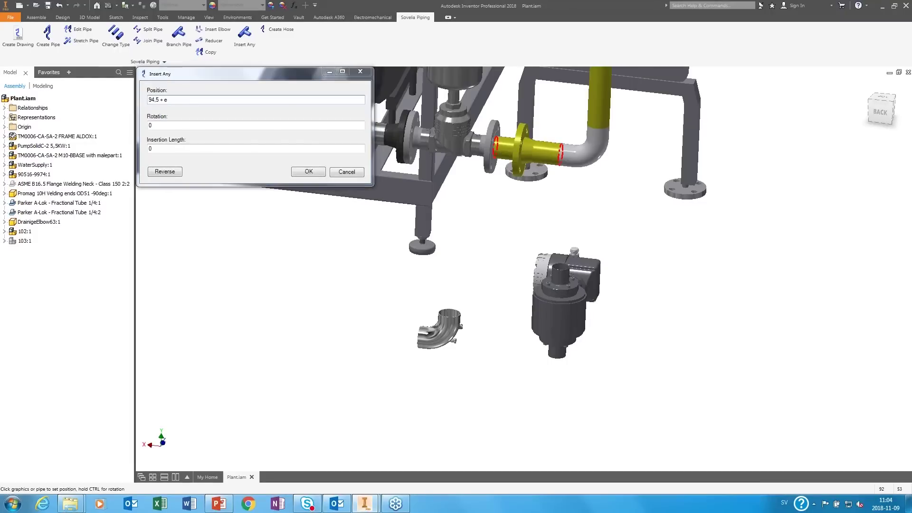
{"action": "left_click", "coordinate": [308, 171]}
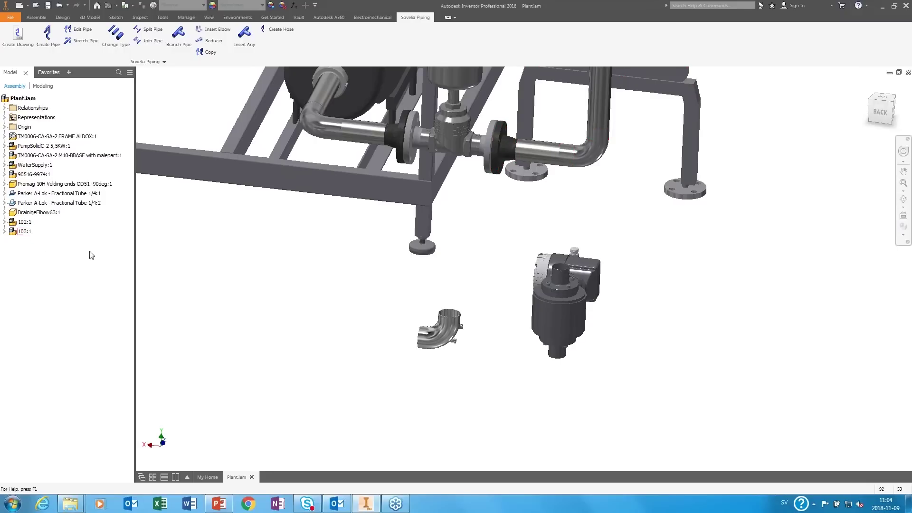
Replace the bend below the vertical pipe with the loose drainage elbow, using insertion length 0
{"action": "middle_click_drag", "start_coordinate": [320, 293], "coordinate": [609, 247], "text": "shift"}
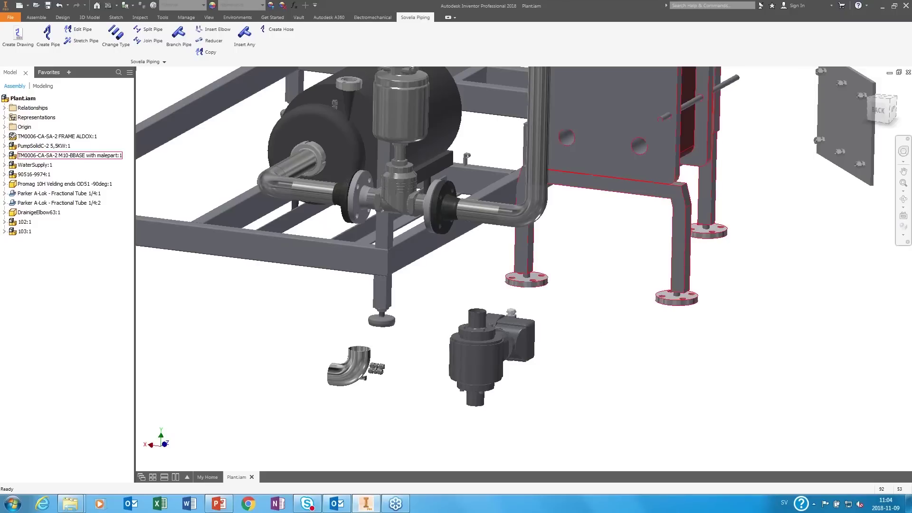
{"action": "left_click", "coordinate": [214, 30]}
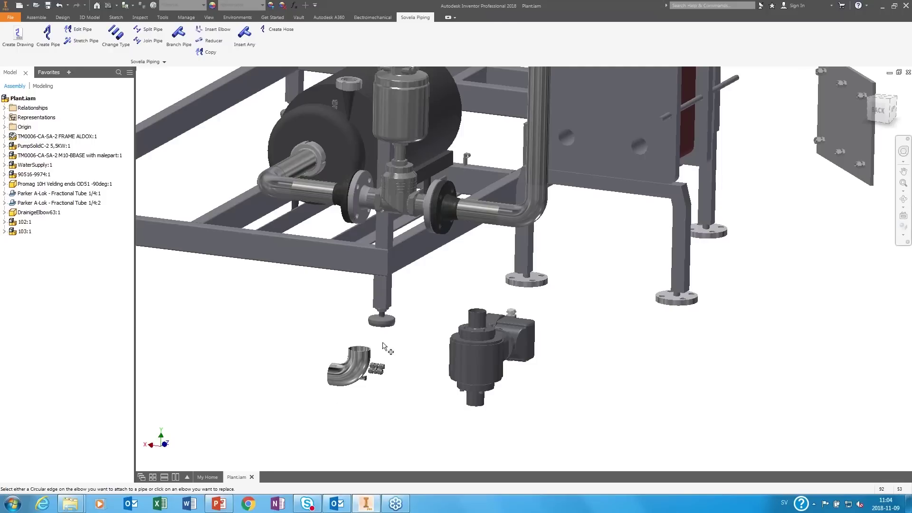
{"action": "left_click", "coordinate": [373, 356]}
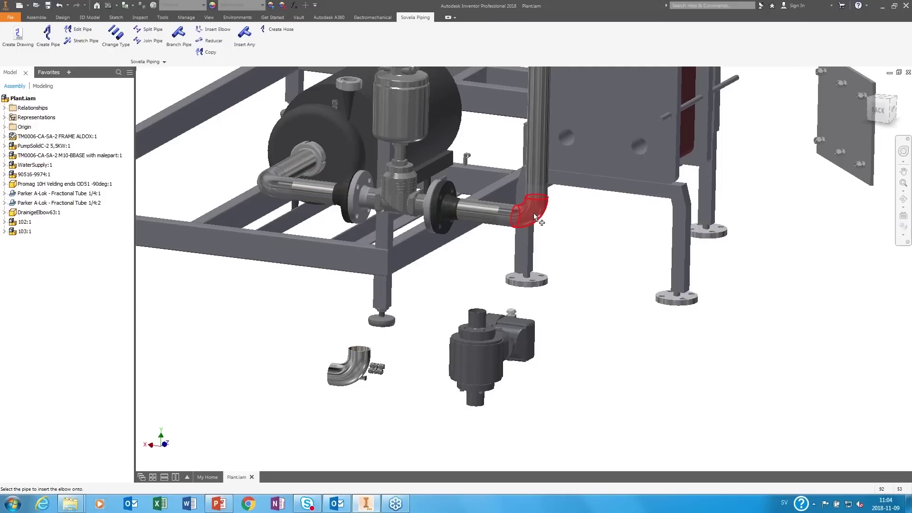
{"action": "left_click", "coordinate": [533, 210]}
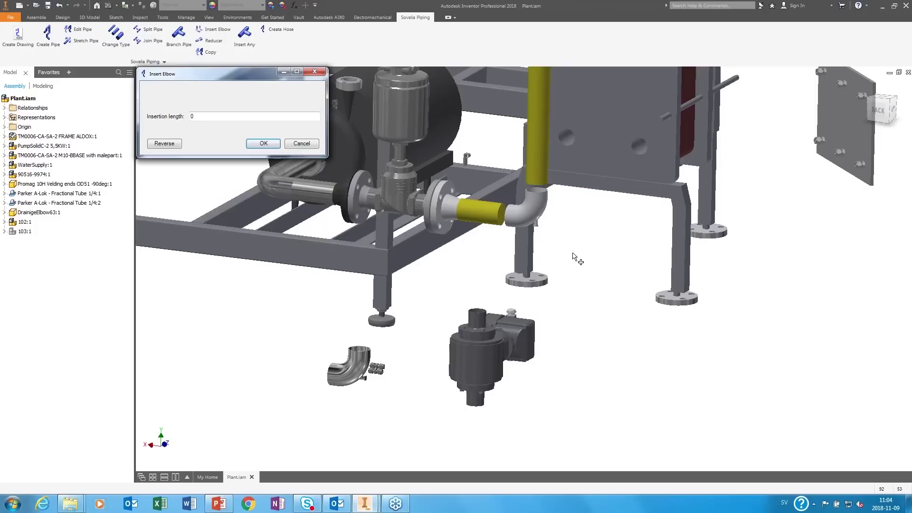
{"action": "scroll", "coordinate": [576, 267], "scroll_direction": "down", "scroll_amount": 3}
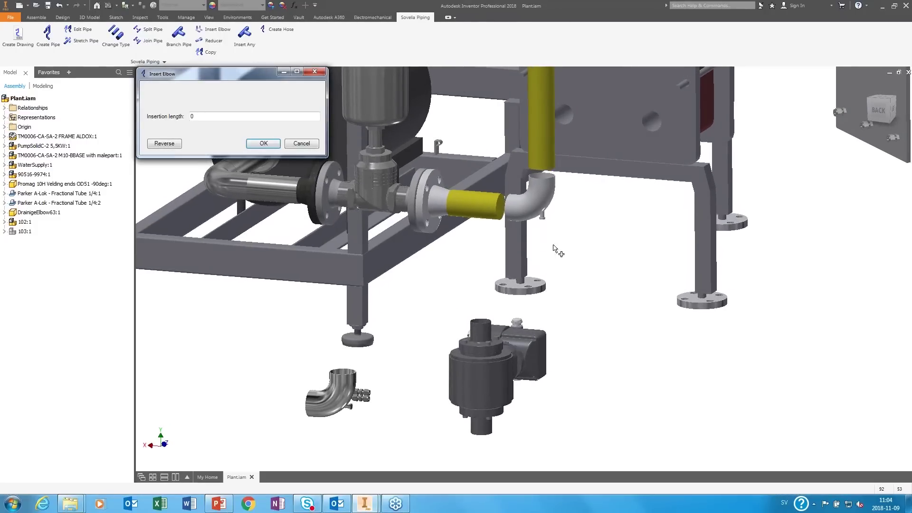
{"action": "left_click", "coordinate": [264, 144]}
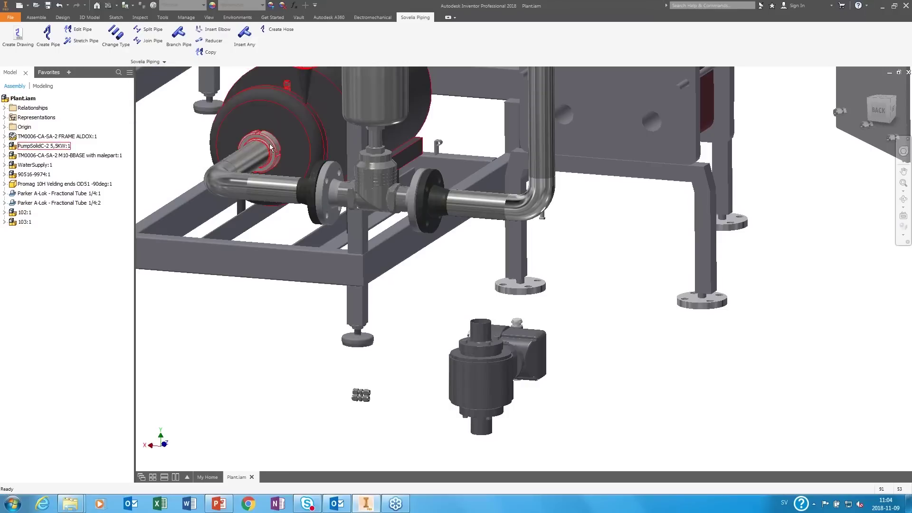
Use Insert Any to place the Promag flow meter by its lower end on the vertical pipe, at position 287,75 + e
{"action": "middle_click_drag", "start_coordinate": [616, 265], "coordinate": [734, 289], "text": "shift"}
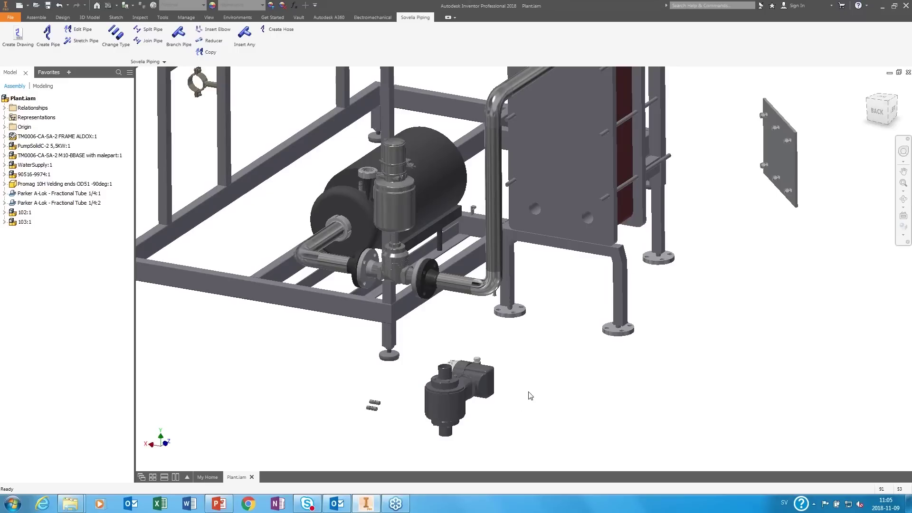
{"action": "left_click", "coordinate": [245, 42]}
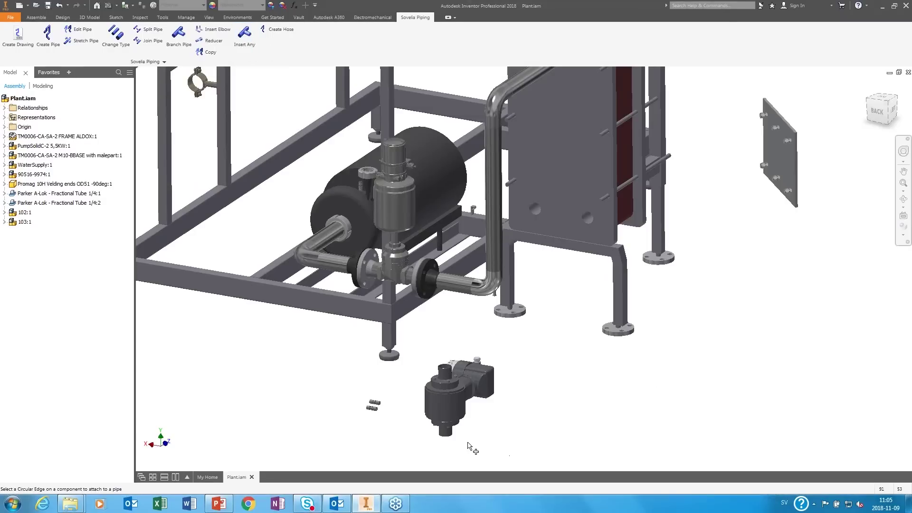
{"action": "left_click", "coordinate": [454, 438]}
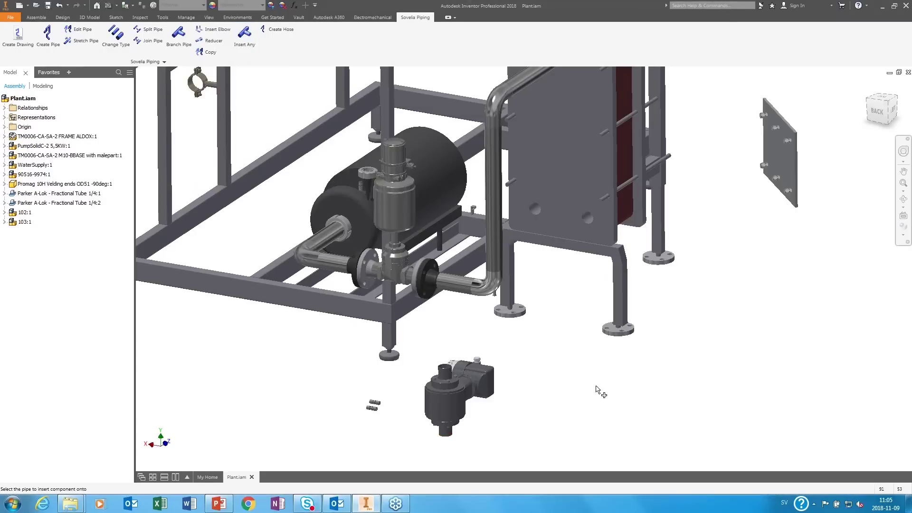
{"action": "left_click", "coordinate": [495, 223]}
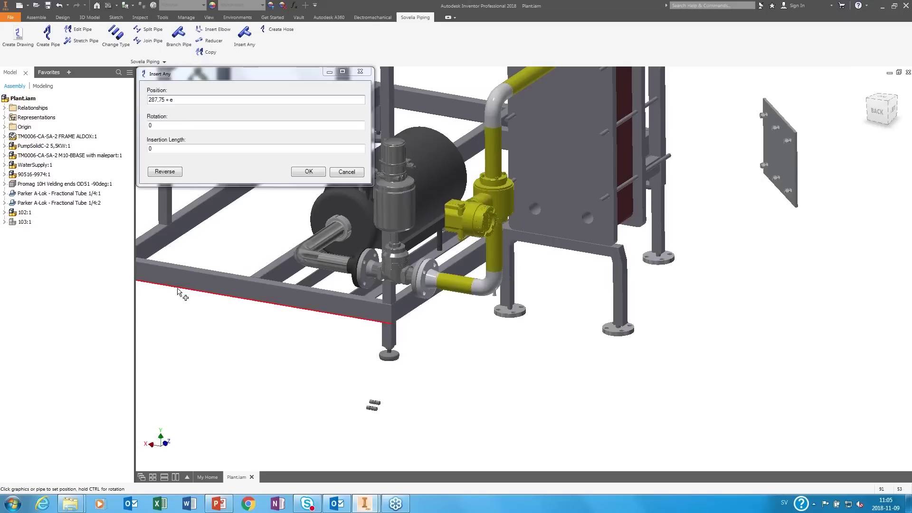
Rotate the flow meter to 90 degrees, reverse its direction, and complete the insertion
{"action": "key", "text": "ctrl"}
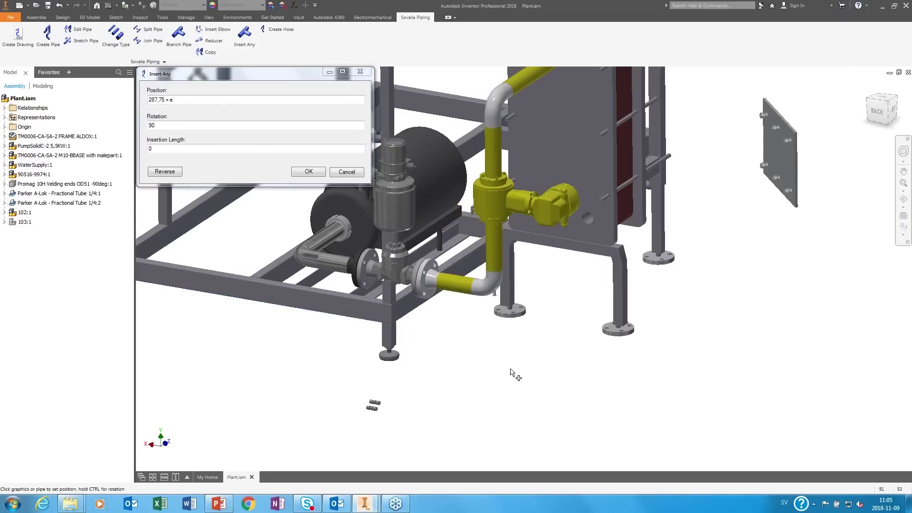
{"action": "scroll", "coordinate": [547, 397], "scroll_direction": "up", "scroll_amount": 3}
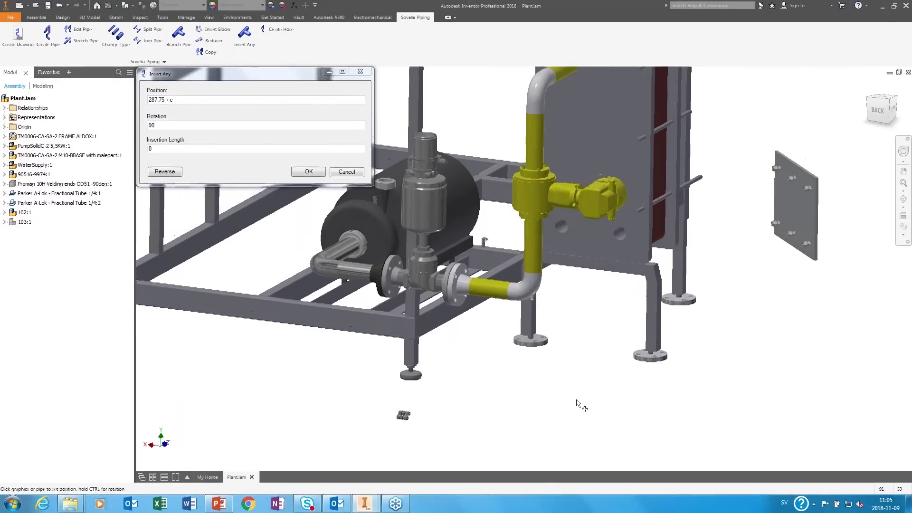
{"action": "scroll", "coordinate": [578, 404], "scroll_direction": "up", "scroll_amount": 1}
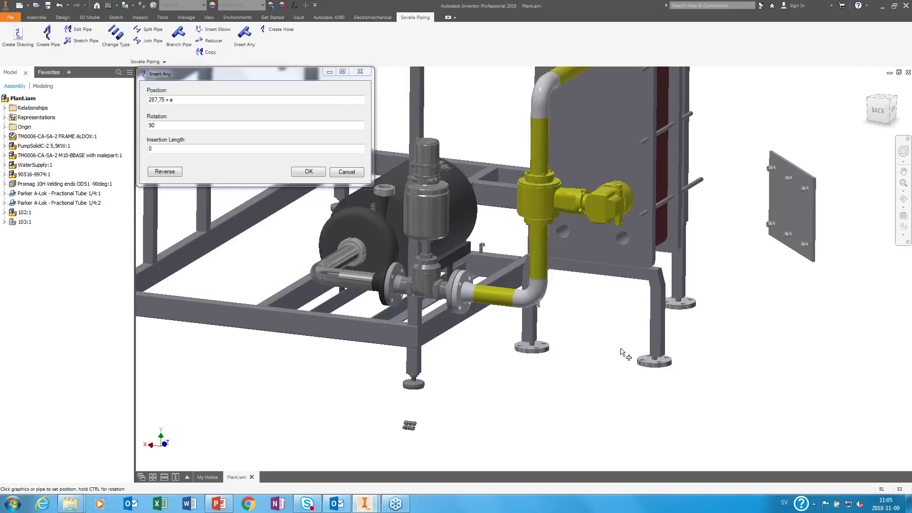
{"action": "left_click", "coordinate": [165, 172]}
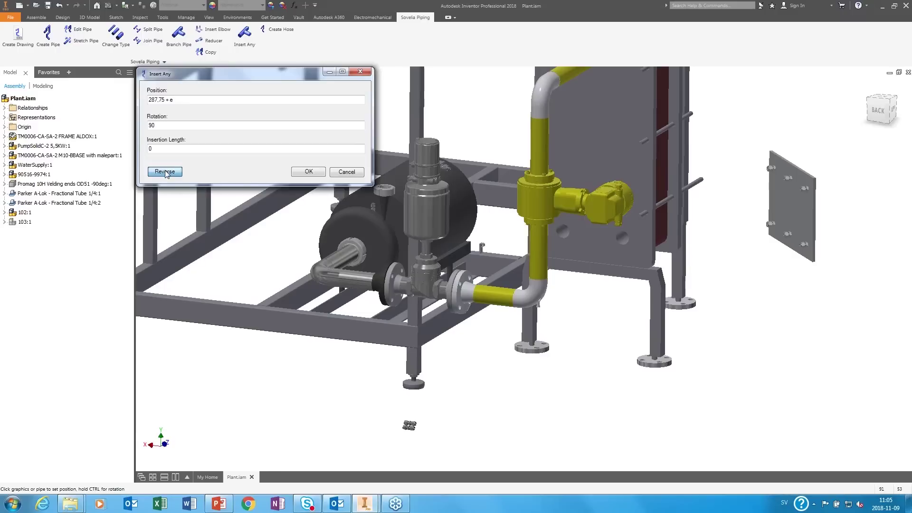
{"action": "left_click", "coordinate": [165, 172]}
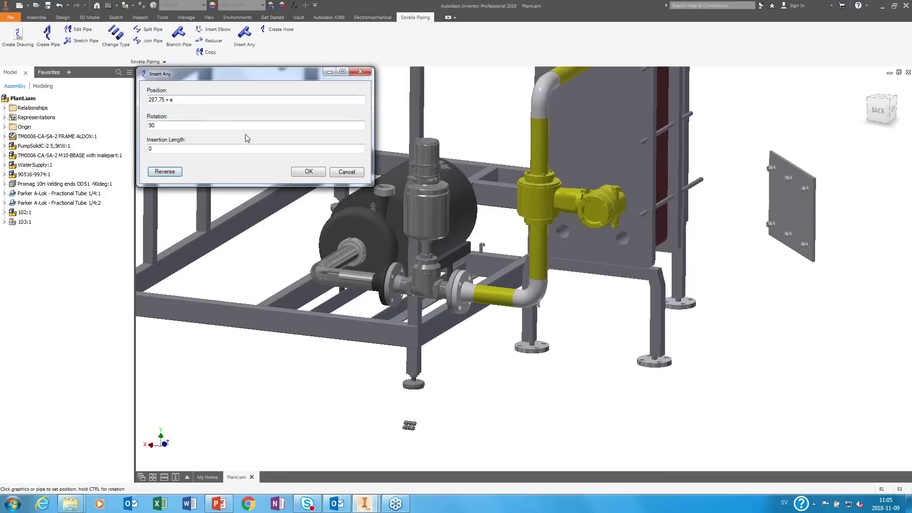
{"action": "left_click", "coordinate": [308, 171]}
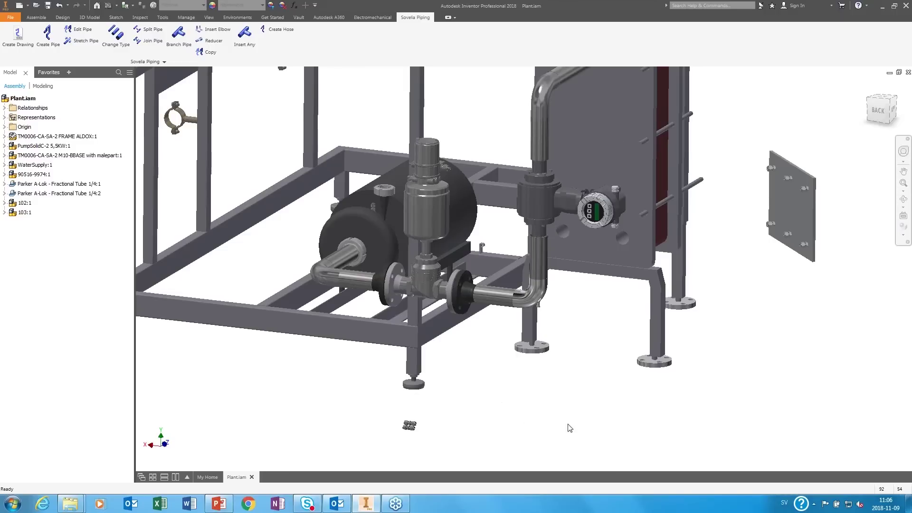
Insert an ISO 2037 concentric reducer 63.5/50.8 on the vertical pipe between drainage elbow and flow meter, at position 19
{"action": "scroll", "coordinate": [597, 392], "scroll_direction": "down", "scroll_amount": 3}
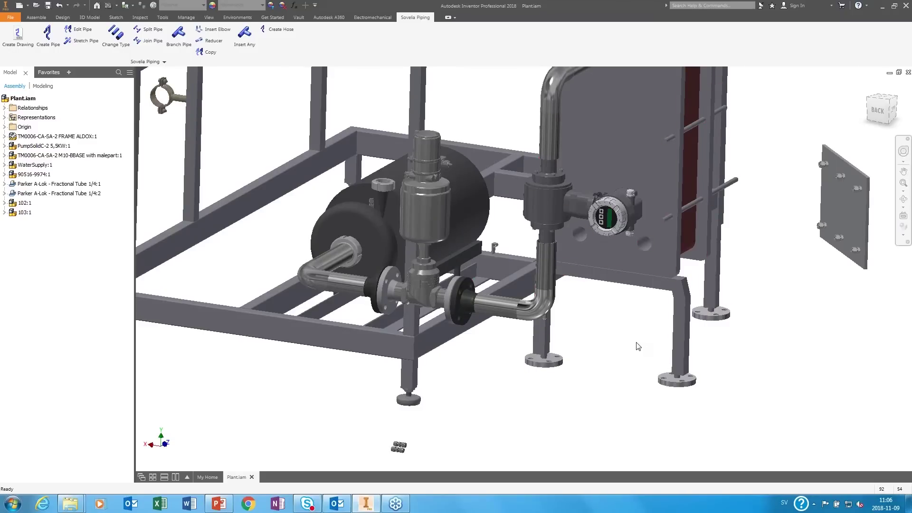
{"action": "middle_click_drag", "start_coordinate": [641, 346], "coordinate": [640, 351], "text": "shift"}
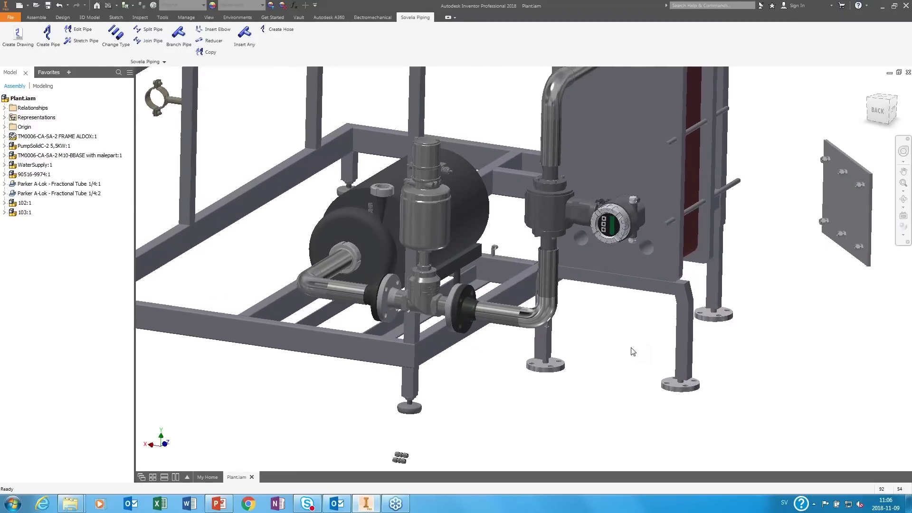
{"action": "left_click", "coordinate": [213, 42]}
{"action": "left_click", "coordinate": [552, 275]}
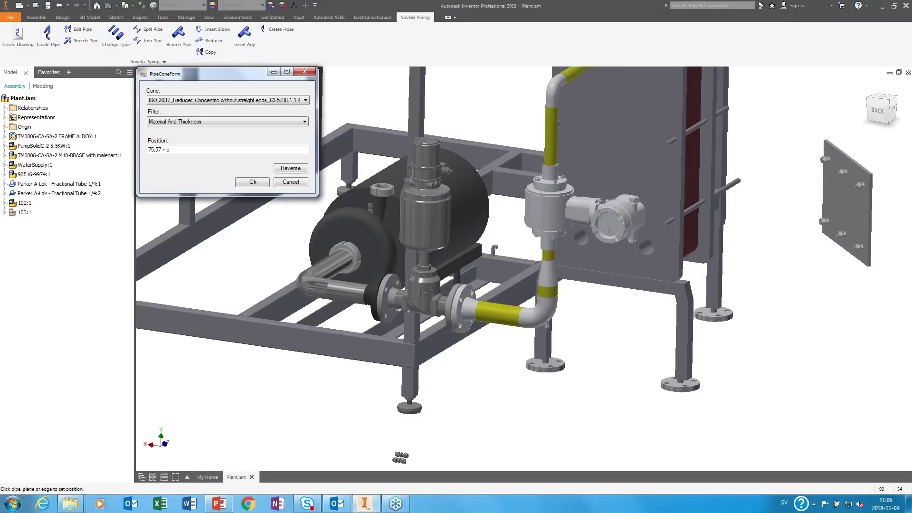
{"action": "left_click", "coordinate": [208, 101]}
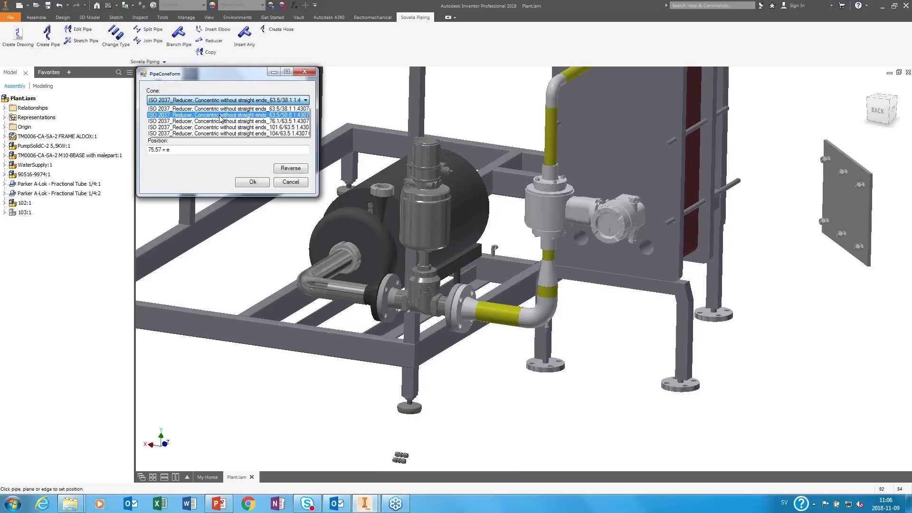
{"action": "left_click", "coordinate": [220, 116]}
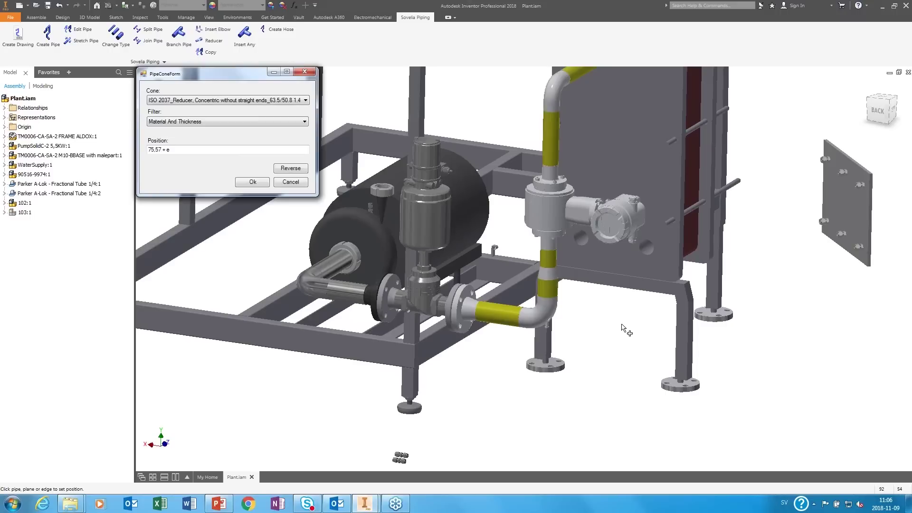
{"action": "left_click", "coordinate": [558, 297]}
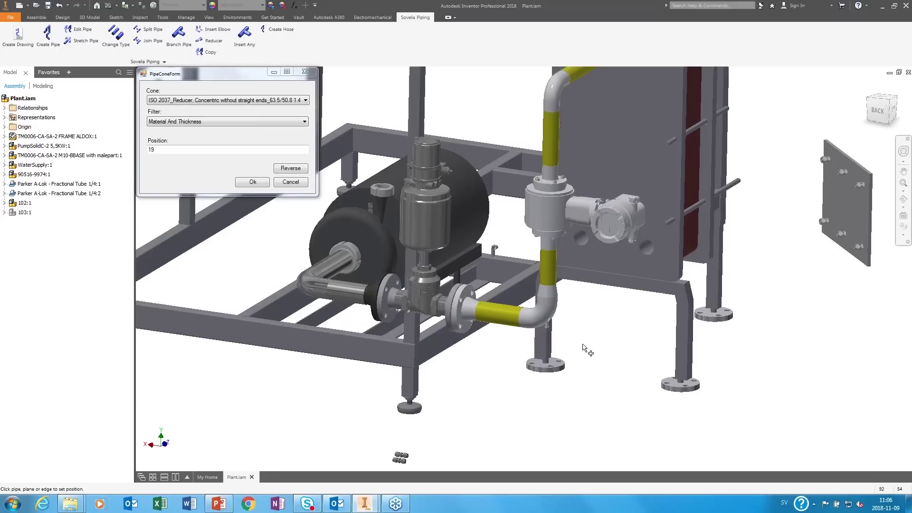
{"action": "left_click", "coordinate": [256, 183]}
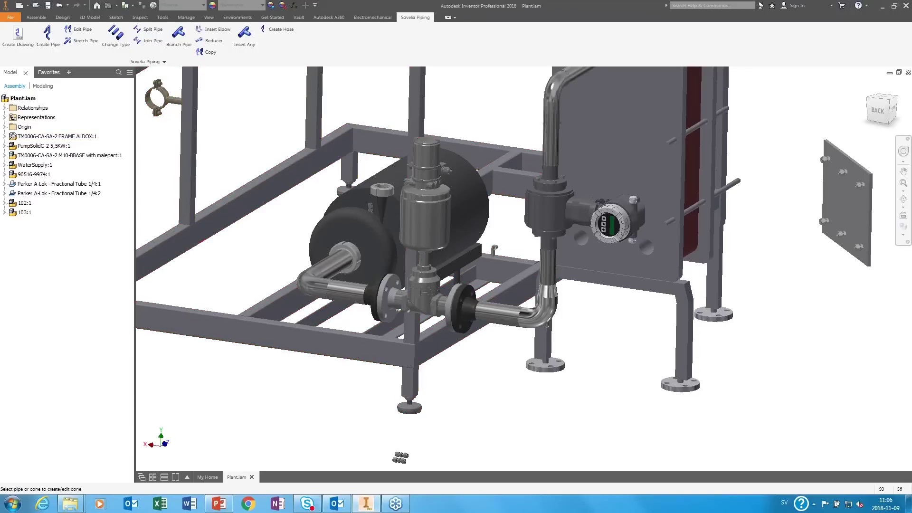
Insert a reversed ISO 2037 concentric reducer 63.5/51 without straight ends on the vertical pipe above the flow meter, at position 24,07 + e
{"action": "left_click", "coordinate": [550, 145]}
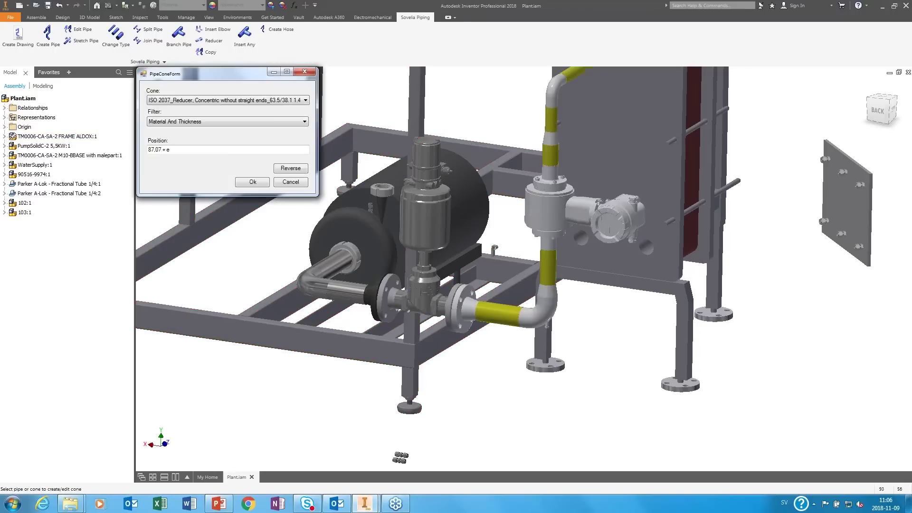
{"action": "left_click", "coordinate": [291, 100]}
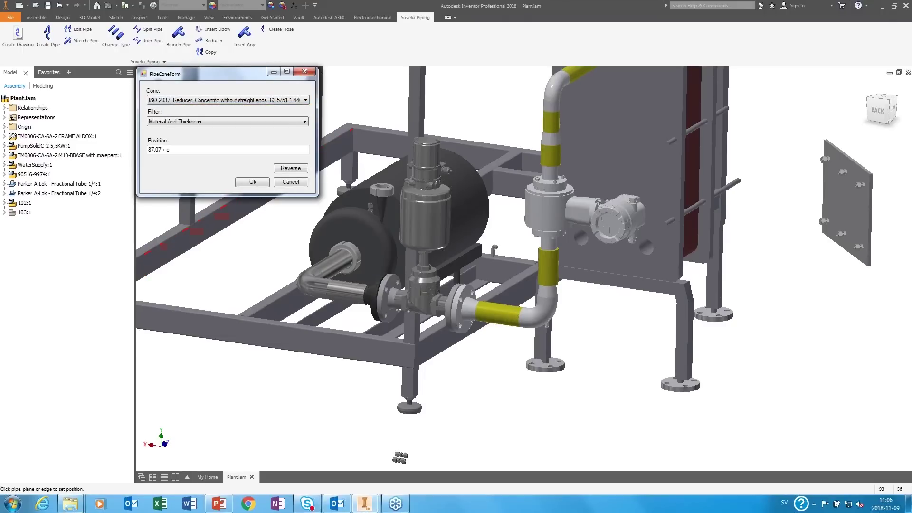
{"action": "left_click", "coordinate": [290, 169]}
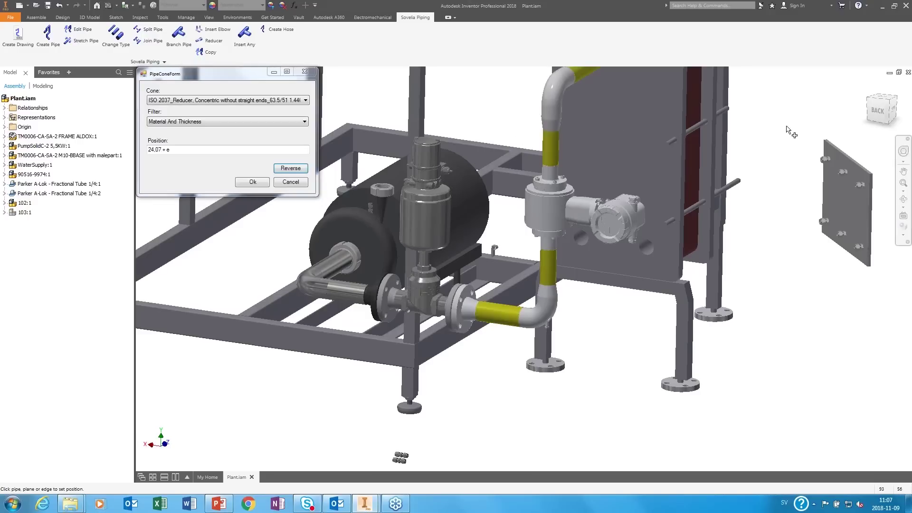
{"action": "left_click", "coordinate": [252, 182]}
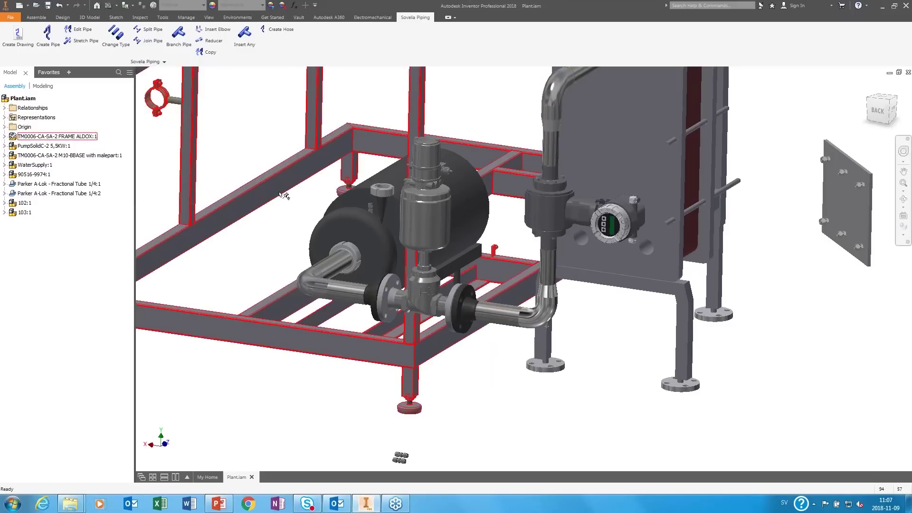
Add a size 32 collar branch with height 2 and rotation 0 to the upper horizontal pipe, at position 296,74 + e
{"action": "left_click", "coordinate": [547, 325]}
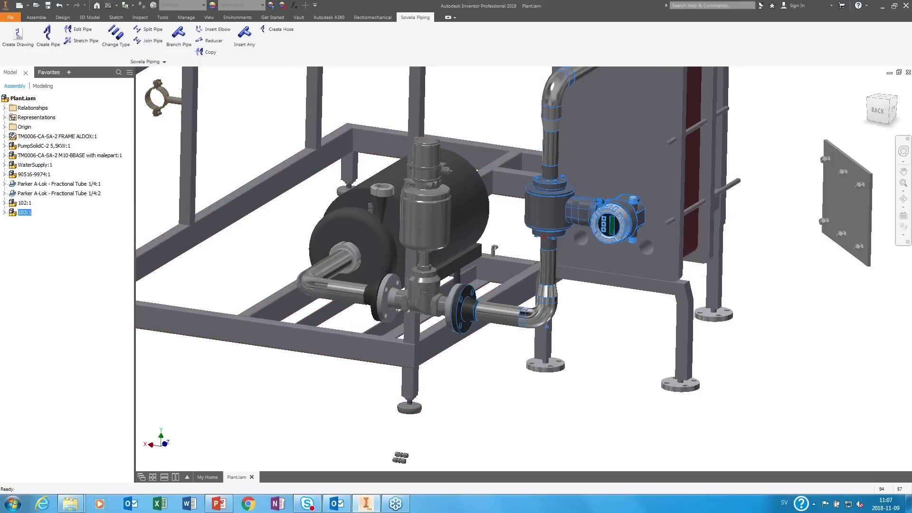
{"action": "middle_click_drag", "start_coordinate": [547, 326], "coordinate": [597, 362], "text": "shift"}
{"action": "left_click", "coordinate": [597, 364]}
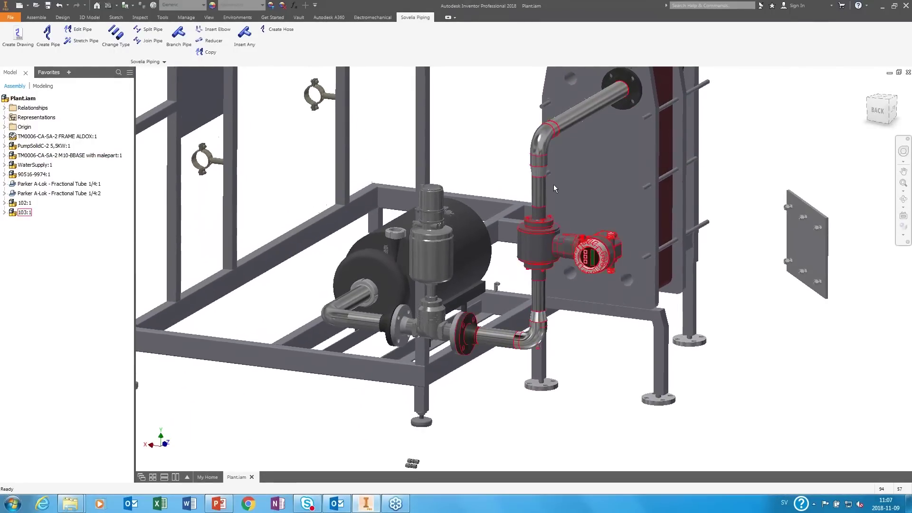
{"action": "middle_click_drag", "start_coordinate": [704, 155], "coordinate": [749, 168], "text": "shift"}
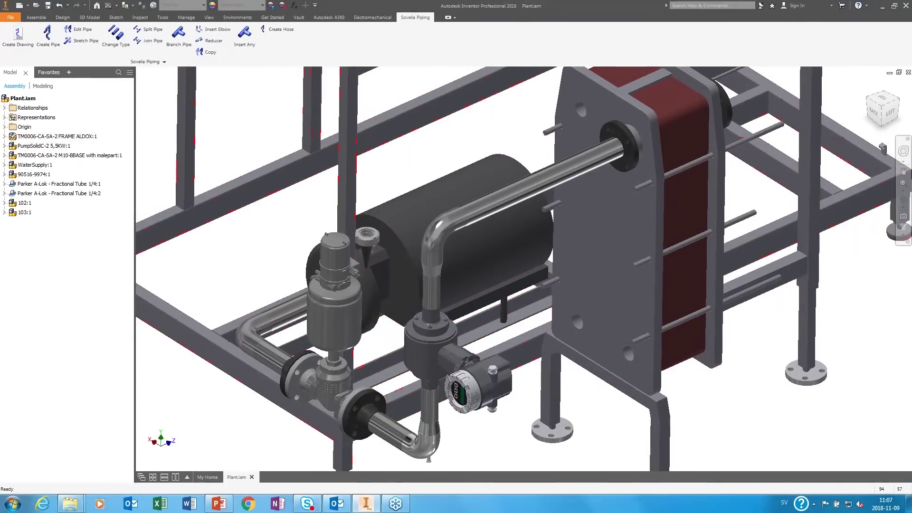
{"action": "left_click", "coordinate": [179, 41]}
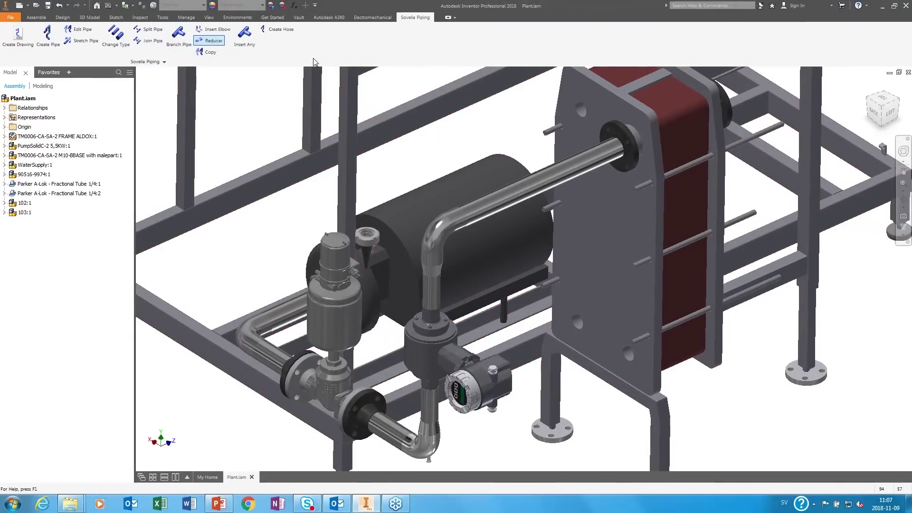
{"action": "left_click", "coordinate": [547, 169]}
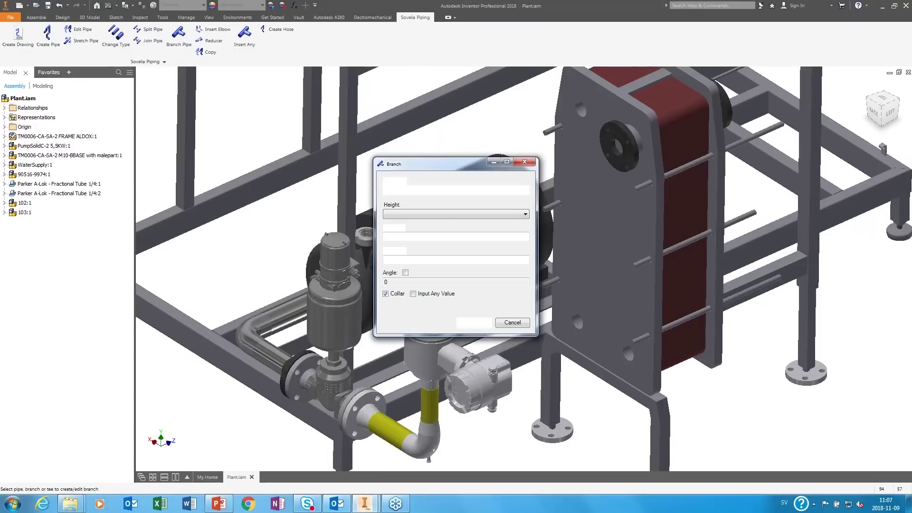
{"action": "left_click_drag", "start_coordinate": [459, 166], "coordinate": [336, 155]}
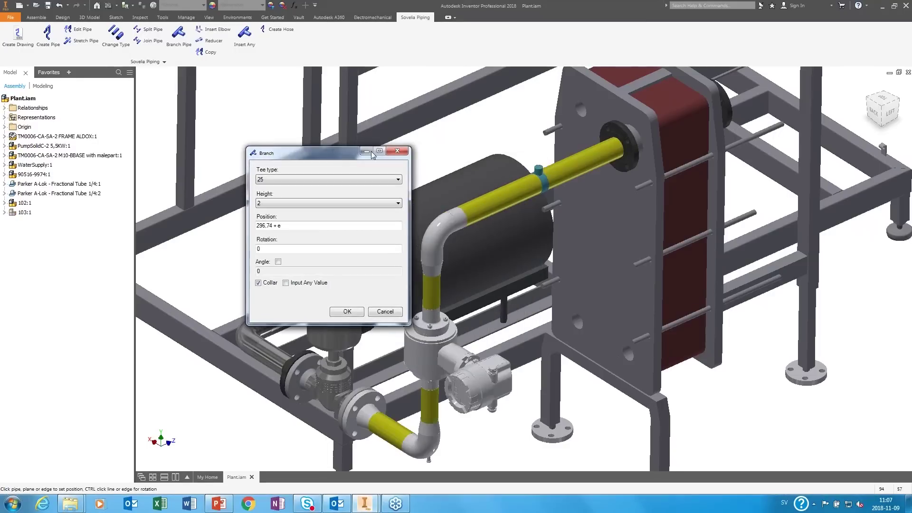
{"action": "middle_click_drag", "start_coordinate": [492, 129], "coordinate": [550, 128]}
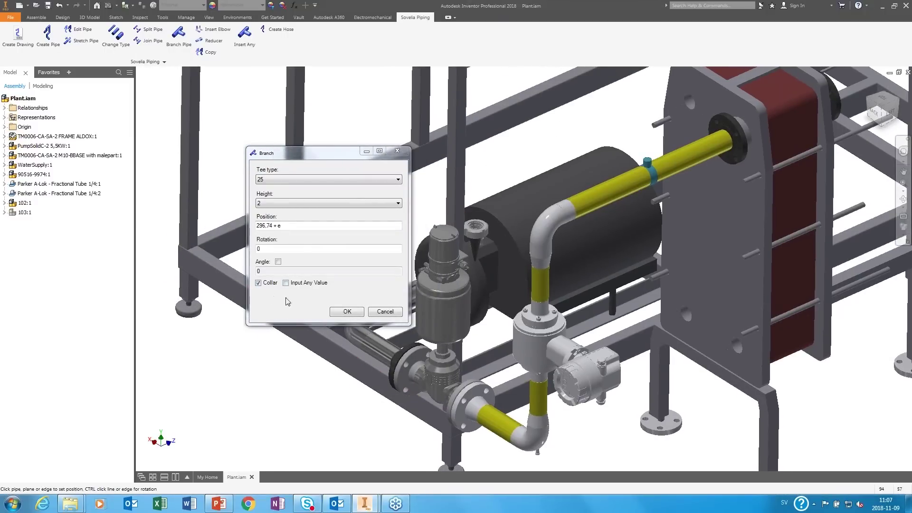
{"action": "left_click", "coordinate": [342, 184]}
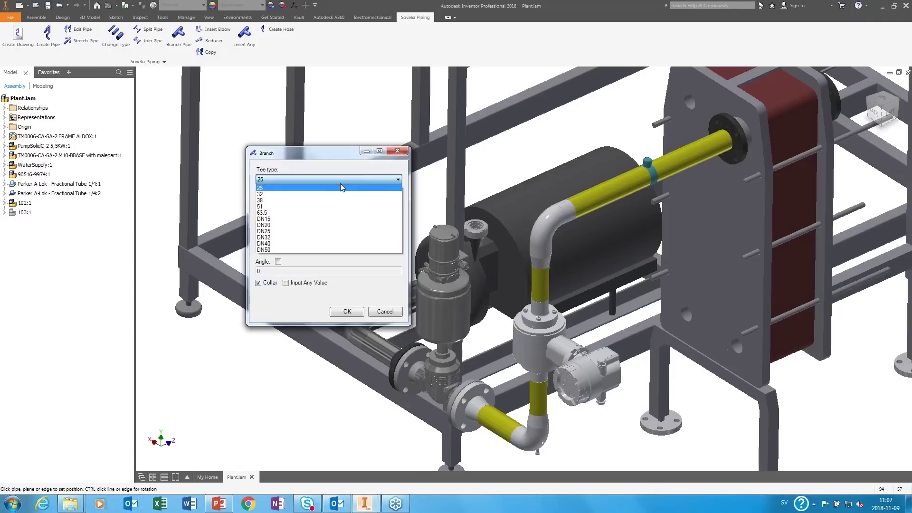
{"action": "left_click", "coordinate": [318, 192]}
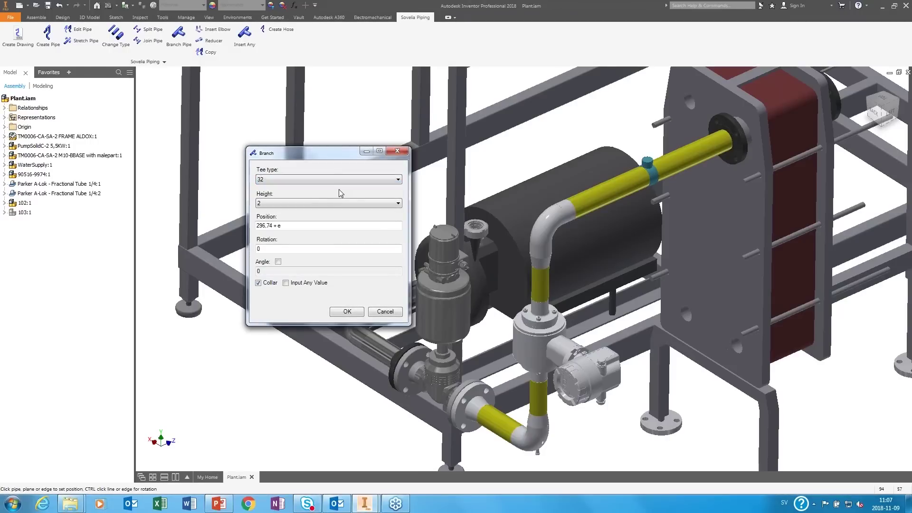
{"action": "left_click", "coordinate": [351, 312]}
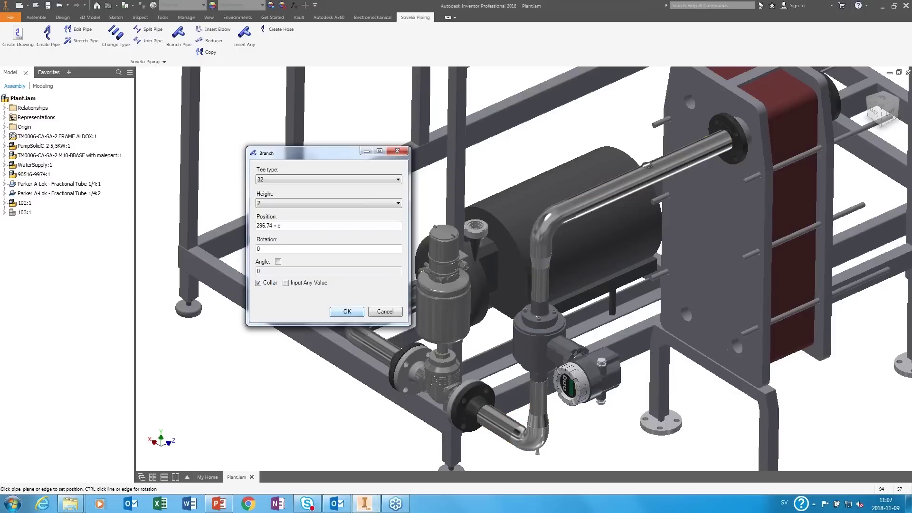
Edit the branch on the upper pipe, switching from a collar to a tee of type 63.5-38-63.5-1.4404, polished
{"action": "scroll", "coordinate": [659, 167], "scroll_direction": "down", "scroll_amount": 8}
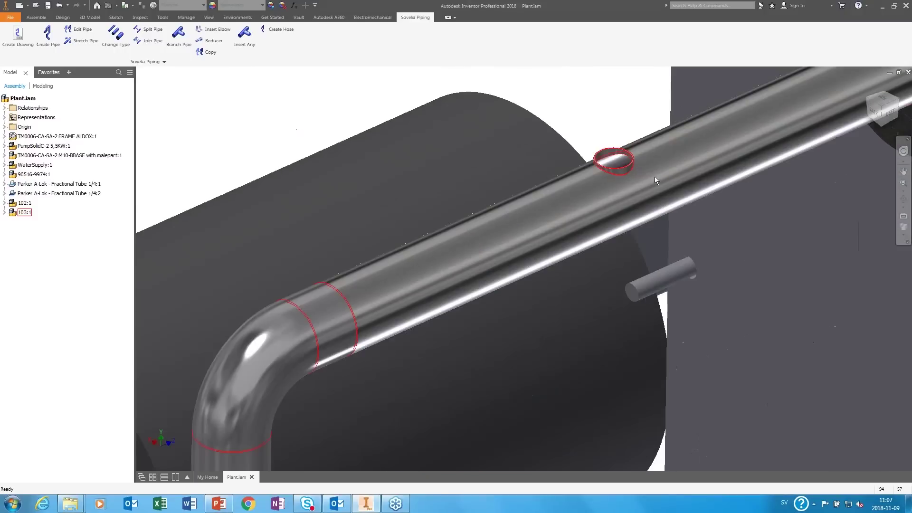
{"action": "scroll", "coordinate": [655, 163], "scroll_direction": "up", "scroll_amount": 8}
{"action": "scroll", "coordinate": [545, 143], "scroll_direction": "down", "scroll_amount": 4}
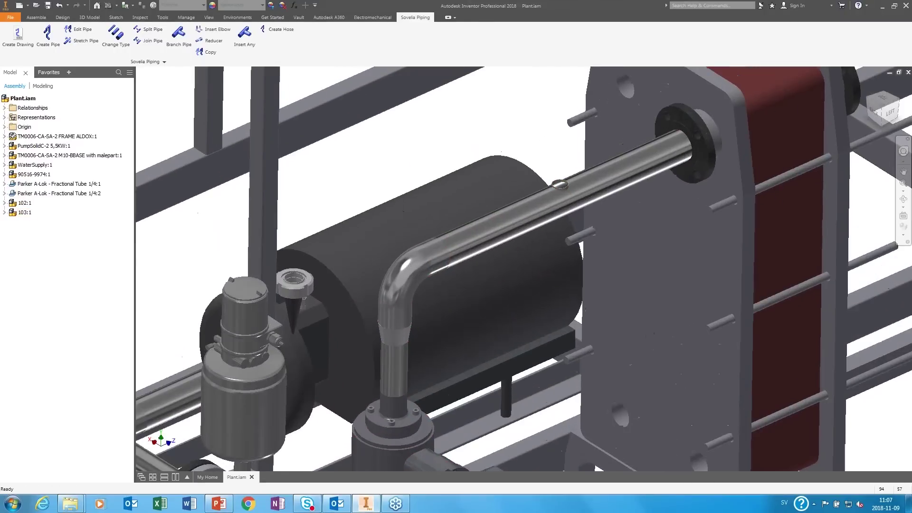
{"action": "scroll", "coordinate": [536, 137], "scroll_direction": "up", "scroll_amount": 5}
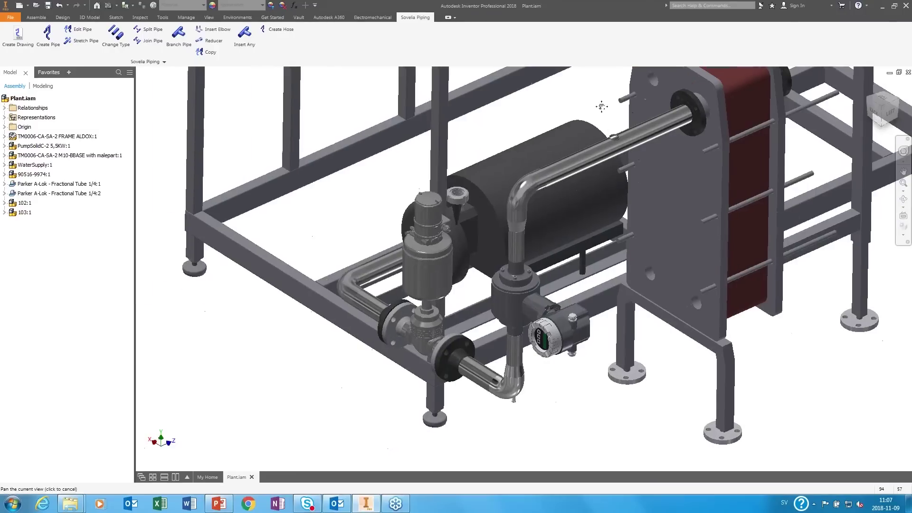
{"action": "middle_click_drag", "start_coordinate": [597, 108], "coordinate": [533, 149]}
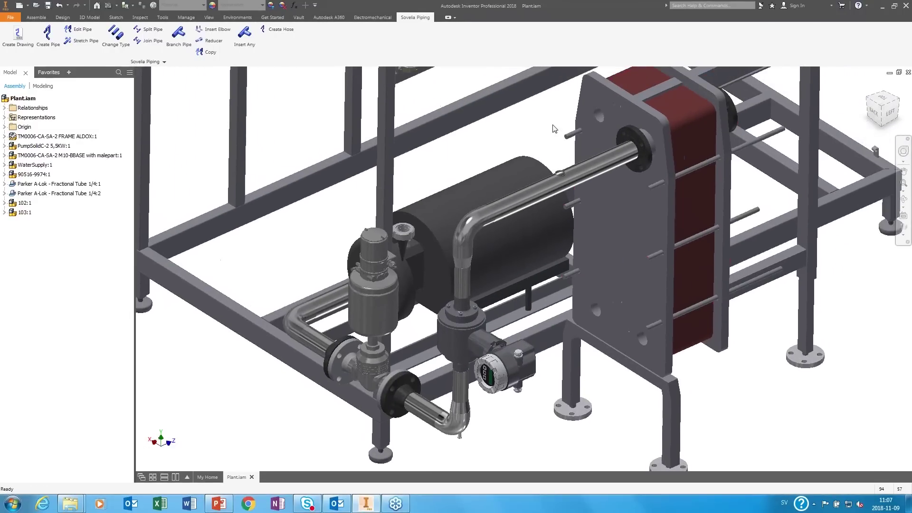
{"action": "left_click", "coordinate": [179, 38]}
{"action": "left_click", "coordinate": [560, 174]}
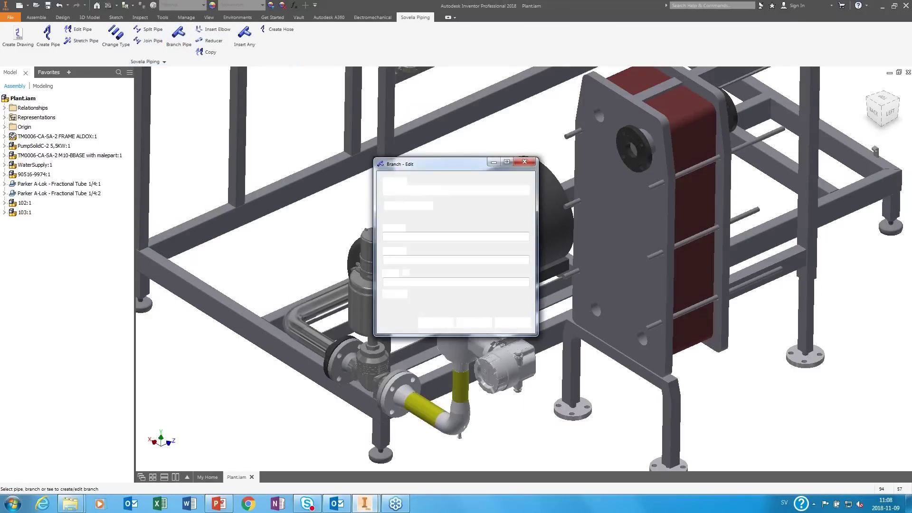
{"action": "left_click_drag", "start_coordinate": [466, 168], "coordinate": [286, 144]}
{"action": "left_click", "coordinate": [207, 271]}
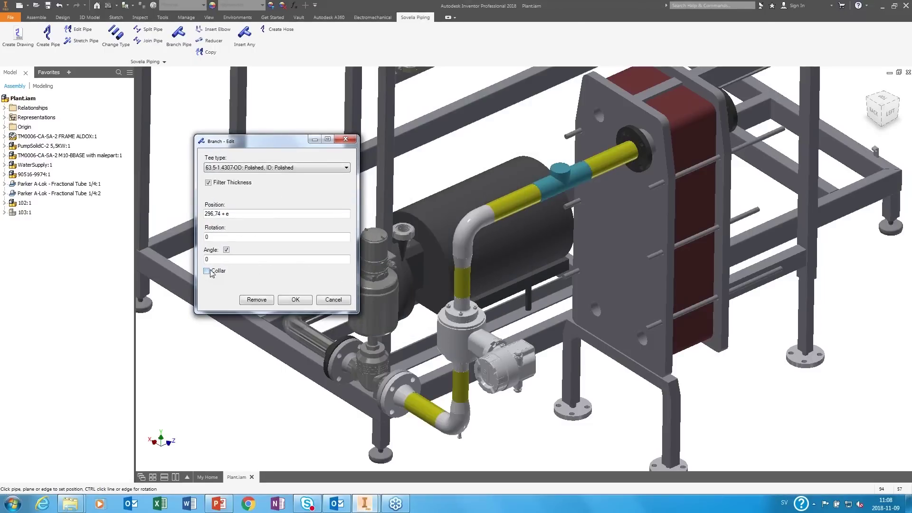
{"action": "left_click", "coordinate": [312, 169]}
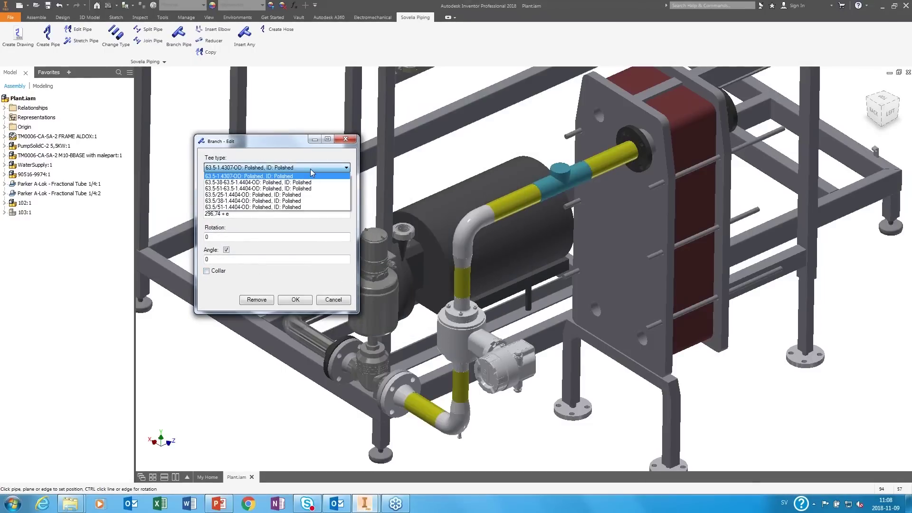
{"action": "left_click", "coordinate": [311, 183]}
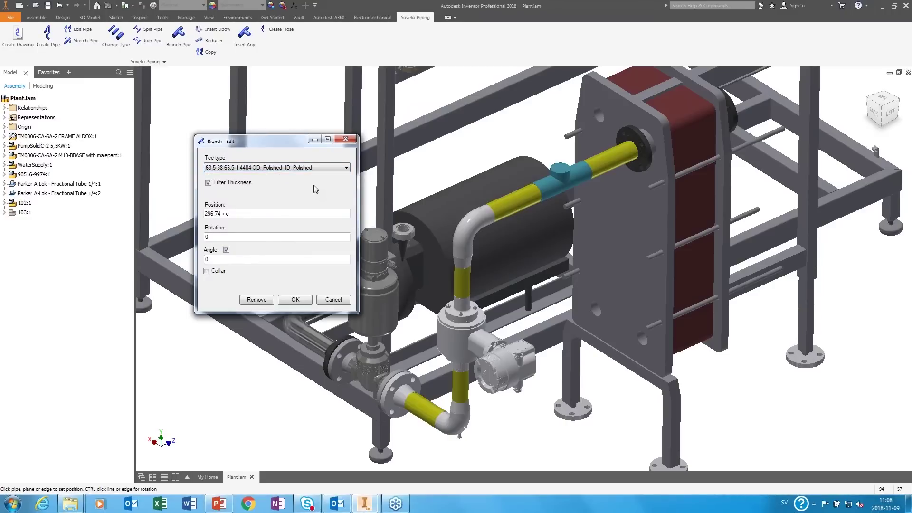
Set the tee's rotation to 90 and its position to 301 + e, and apply the branch edit
{"action": "left_click", "coordinate": [170, 304], "text": "ctrl"}
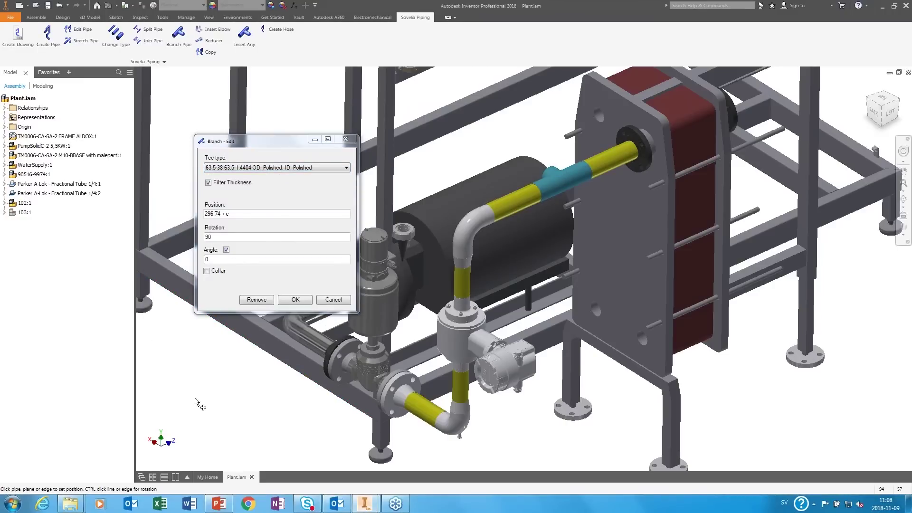
{"action": "left_click", "coordinate": [410, 229]}
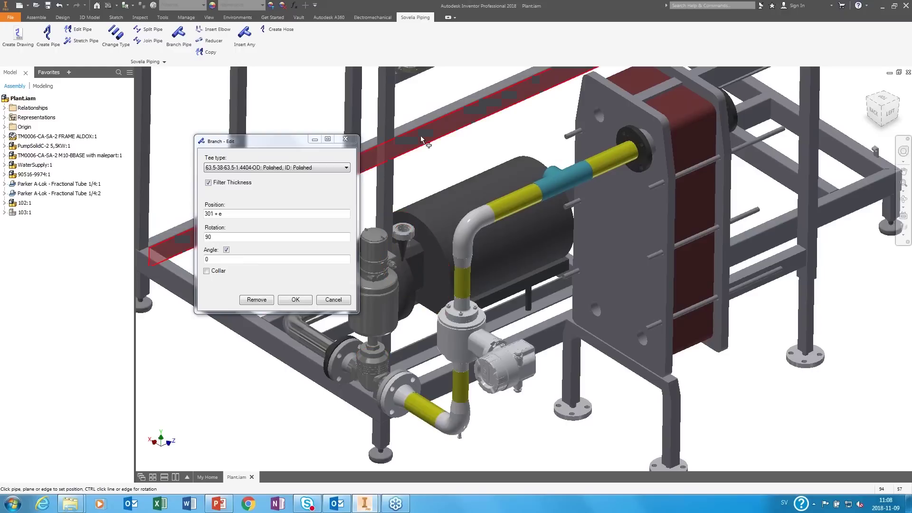
{"action": "left_click", "coordinate": [295, 300]}
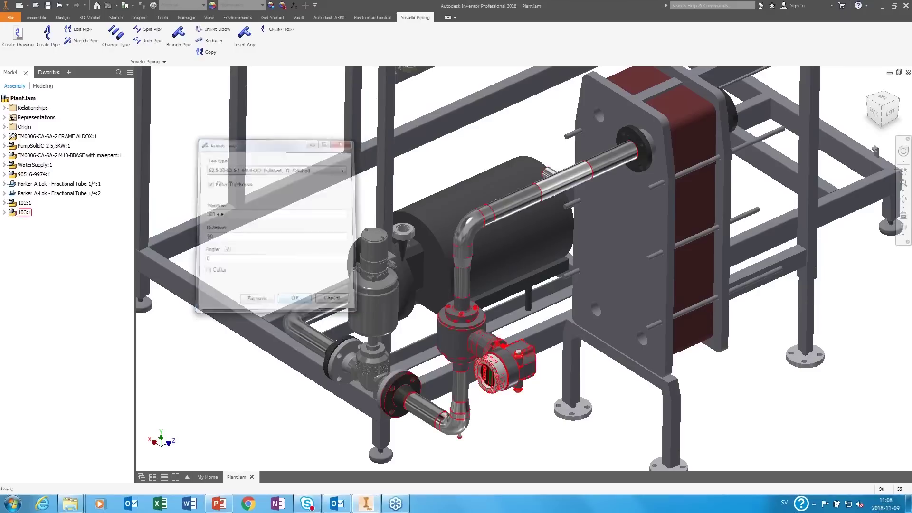
Create an ISO 2037 pipe, OD38 with 1,2 thickness in 1.4307, from the tee's side opening to the pump's upper outlet
{"action": "middle_click_drag", "start_coordinate": [596, 321], "coordinate": [614, 417], "text": "shift"}
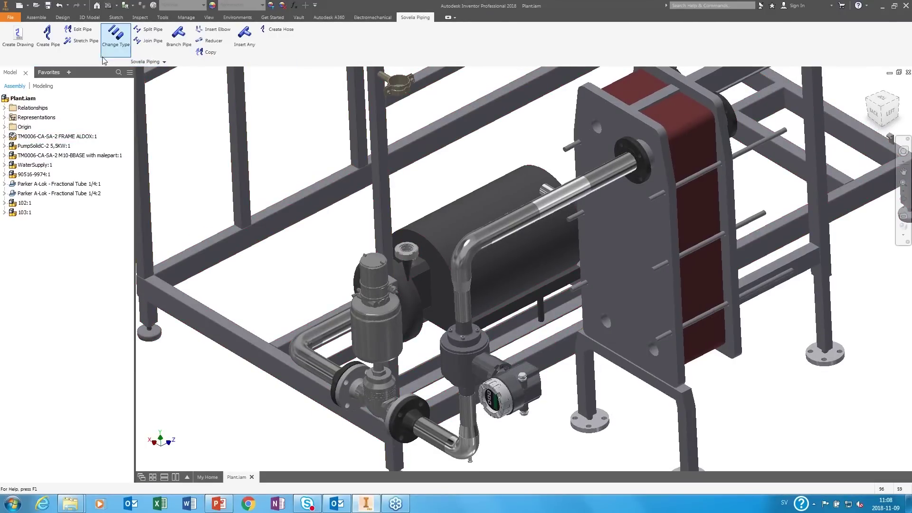
{"action": "left_click", "coordinate": [47, 37]}
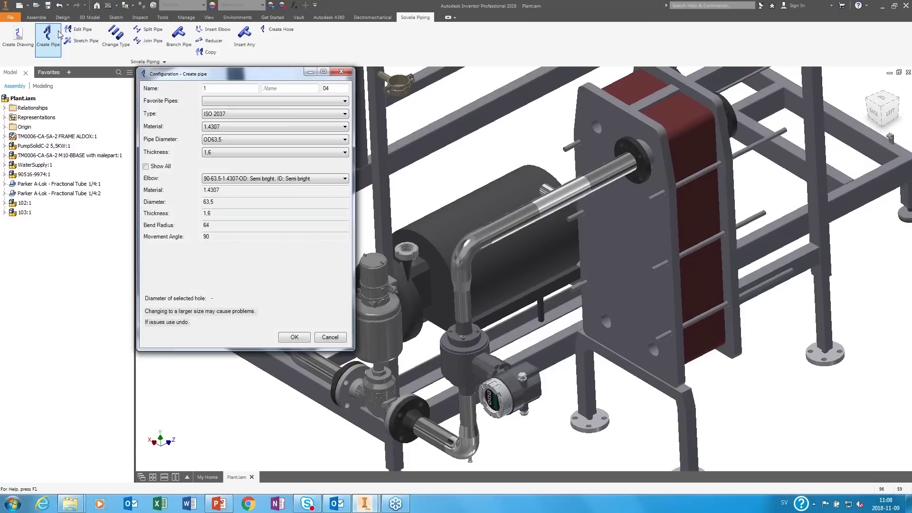
{"action": "left_click", "coordinate": [239, 139]}
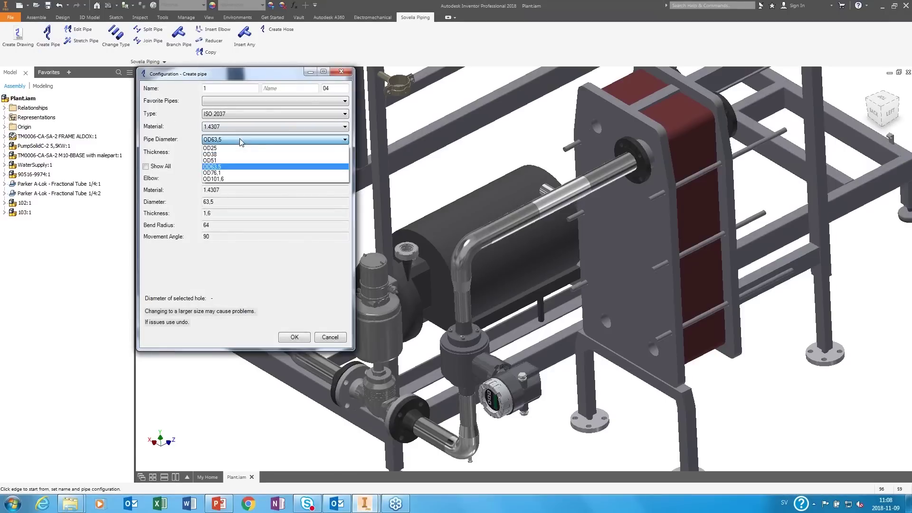
{"action": "left_click", "coordinate": [231, 153]}
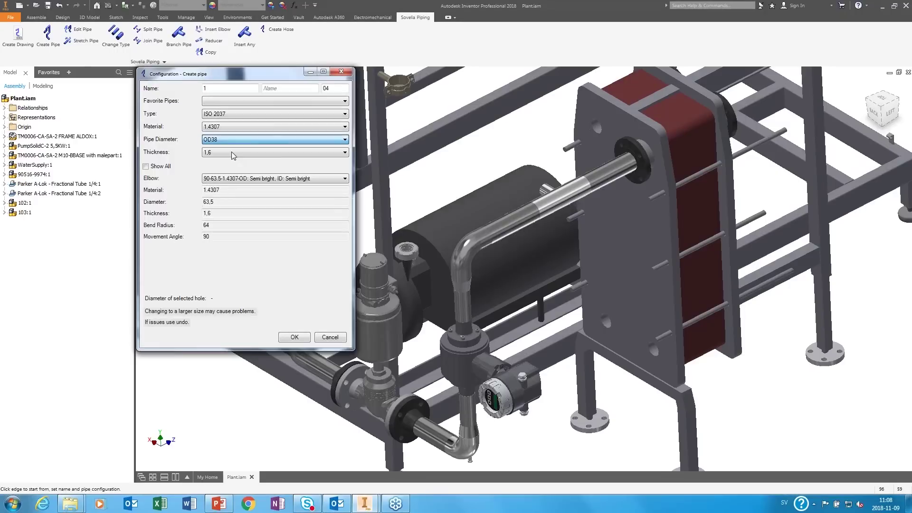
{"action": "left_click", "coordinate": [538, 190]}
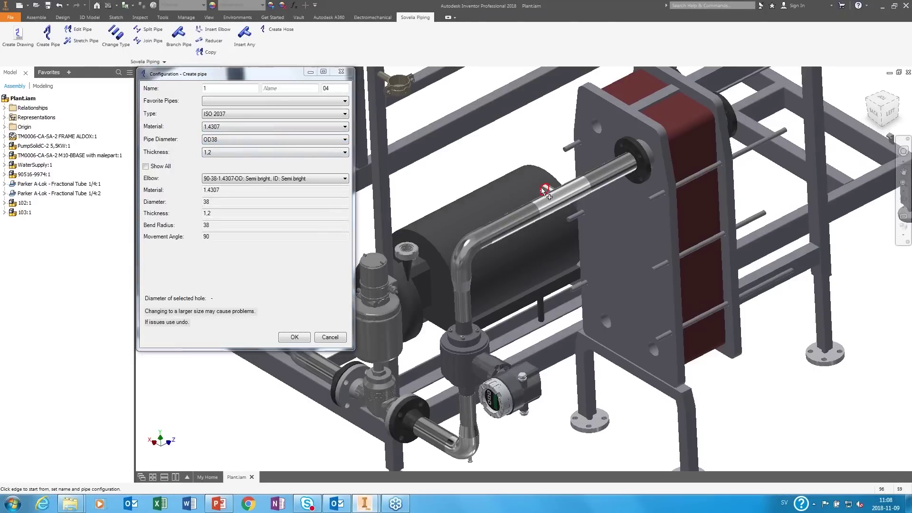
{"action": "left_click", "coordinate": [295, 337]}
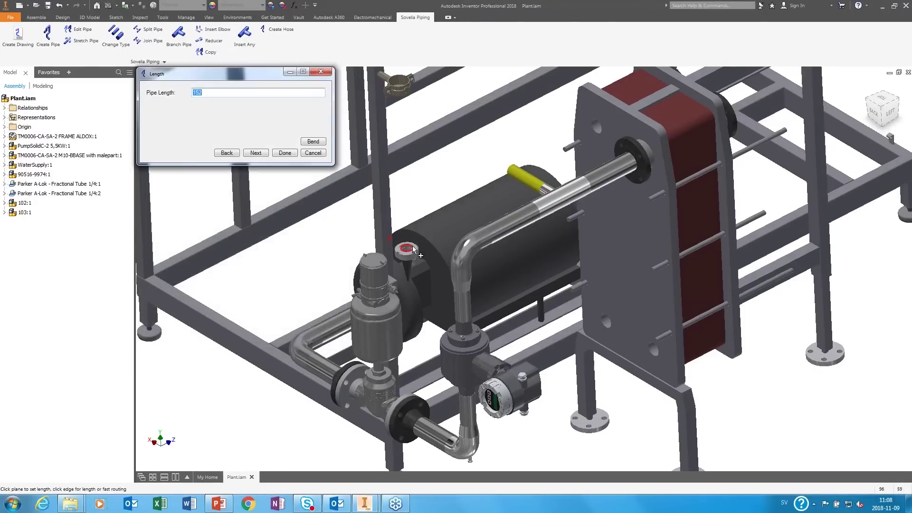
{"action": "left_click", "coordinate": [426, 218]}
{"action": "left_click", "coordinate": [285, 153]}
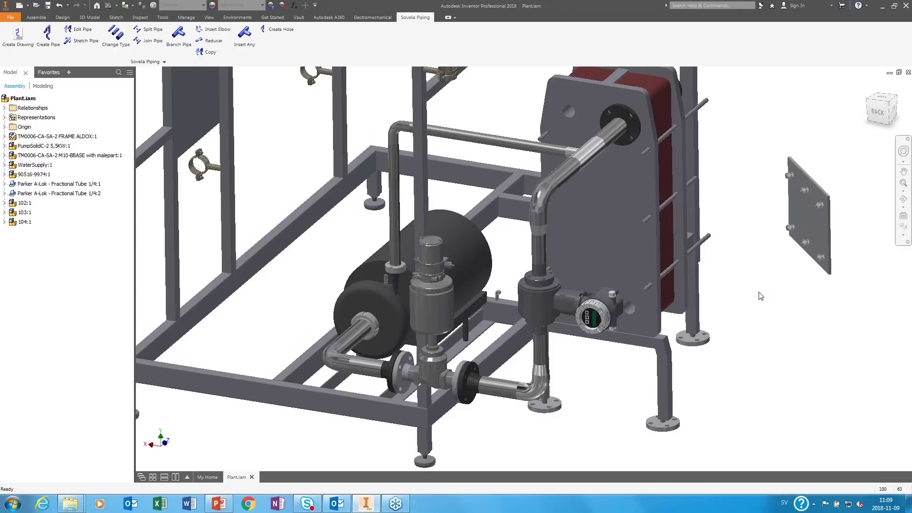
Suppress the heat exchanger's Insert:4 constraint and set its Mate:2 offset to 300 mm
{"action": "left_click", "coordinate": [623, 232]}
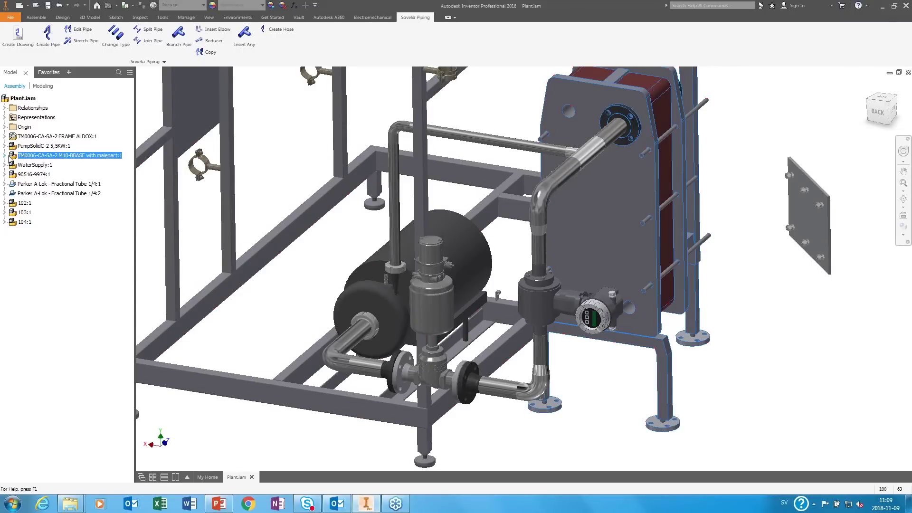
{"action": "left_click", "coordinate": [9, 157]}
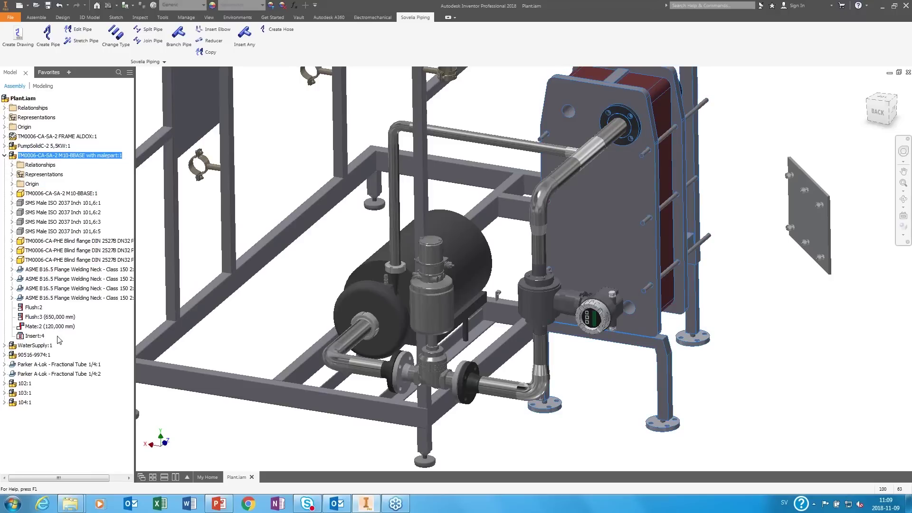
{"action": "left_click", "coordinate": [29, 336]}
{"action": "right_click", "coordinate": [30, 338]}
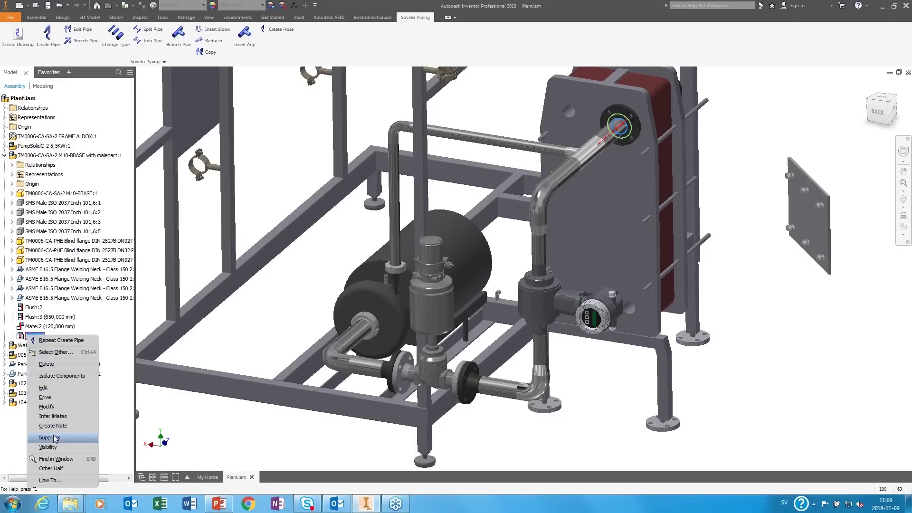
{"action": "key", "text": "Escape"}
{"action": "left_click", "coordinate": [71, 327]}
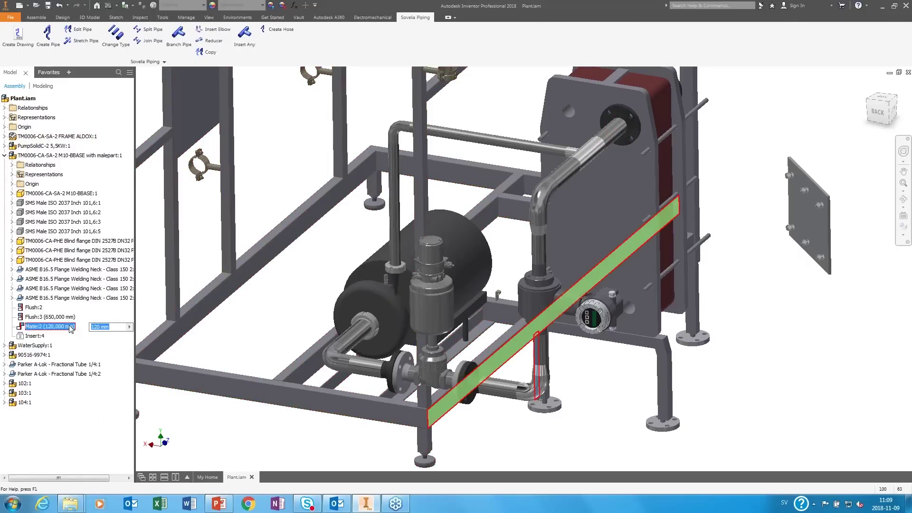
{"action": "type", "text": "3"}
{"action": "key", "text": "Return"}
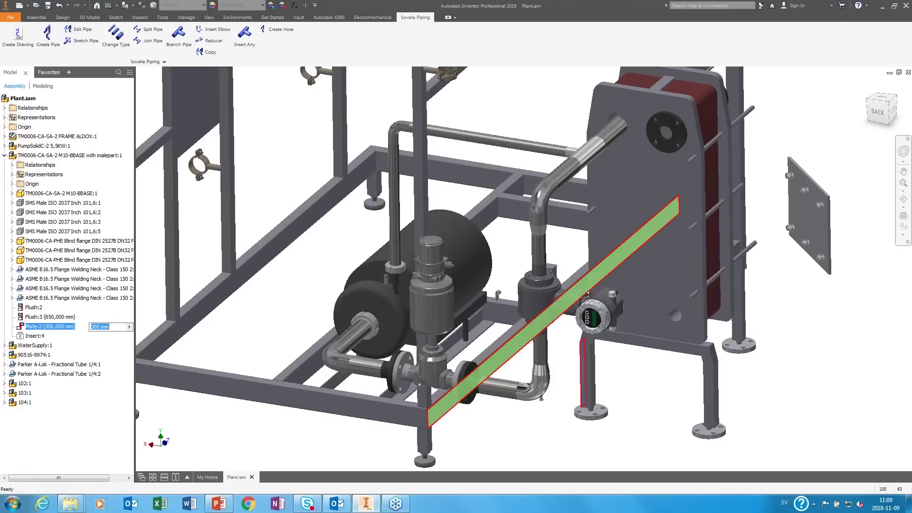
{"action": "left_click", "coordinate": [788, 415]}
Start stretching pipes 103 and 104 together, measuring the stretch distance from the upper pipe's open end to the heat exchanger flange
{"action": "middle_click_drag", "start_coordinate": [788, 414], "coordinate": [802, 395], "text": "shift"}
{"action": "left_click", "coordinate": [520, 401]}
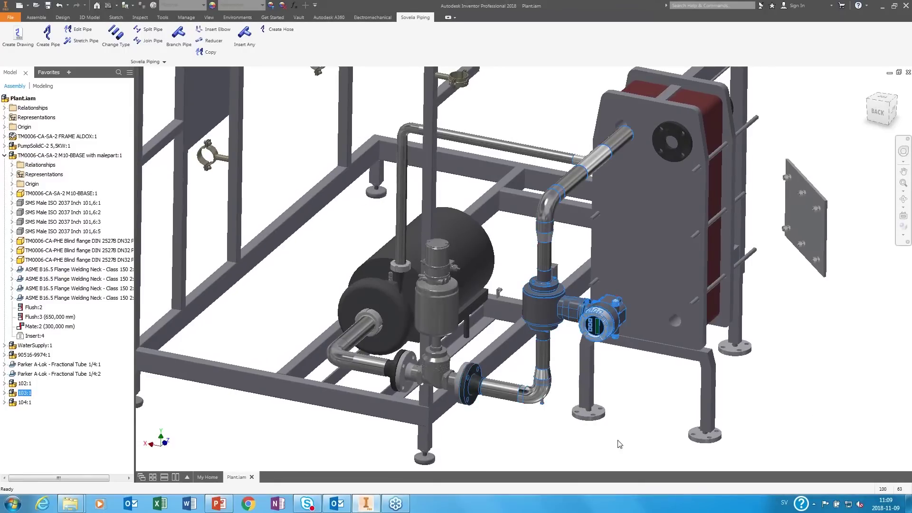
{"action": "left_click", "coordinate": [542, 154], "text": "ctrl"}
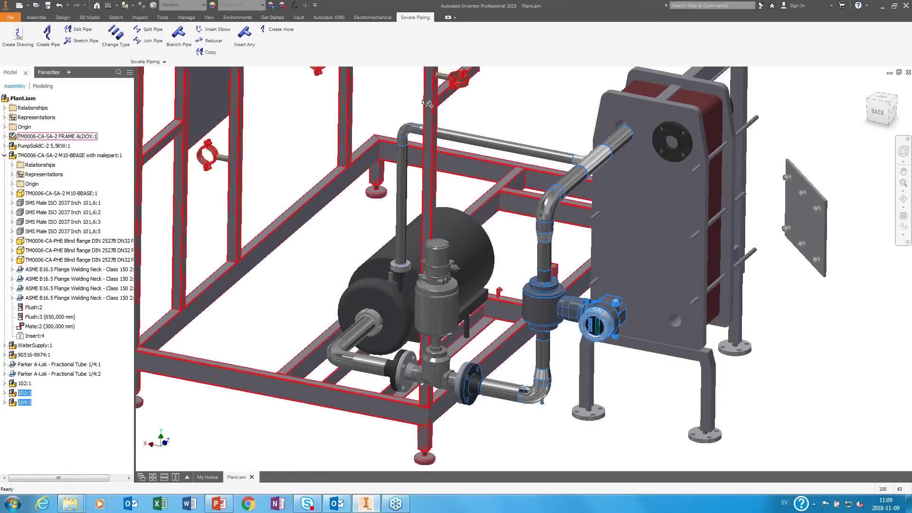
{"action": "left_click", "coordinate": [80, 41]}
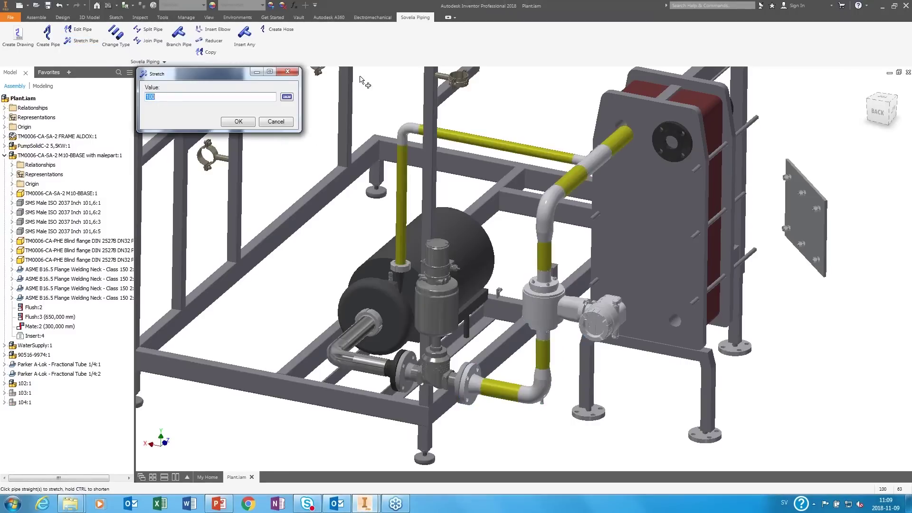
{"action": "left_click", "coordinate": [287, 97]}
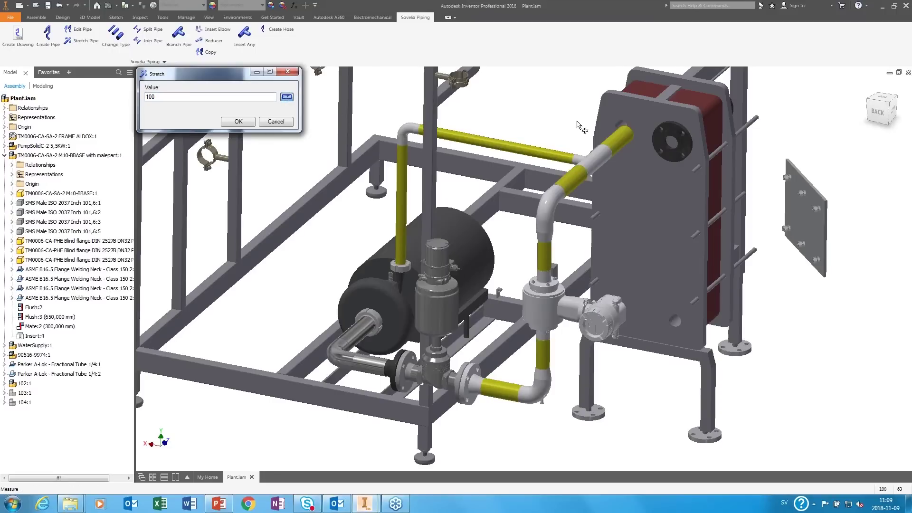
{"action": "left_click", "coordinate": [623, 135]}
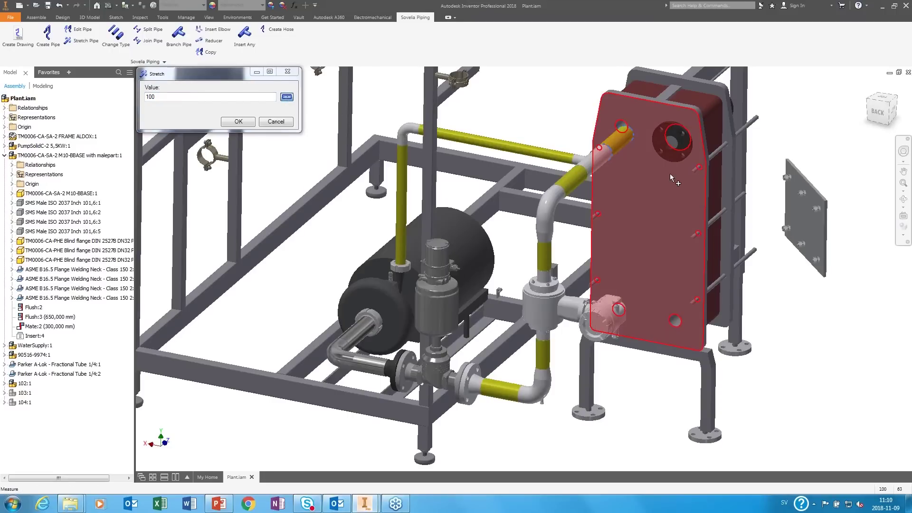
{"action": "left_click", "coordinate": [677, 151]}
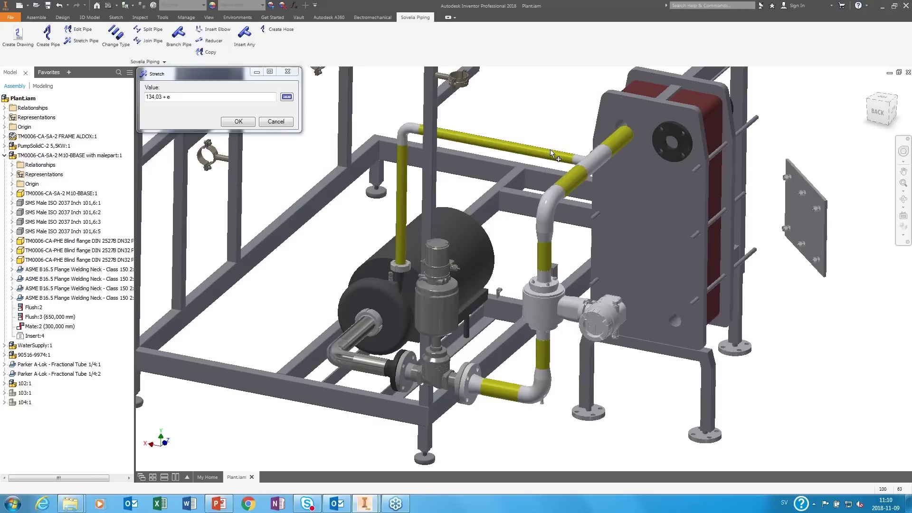
Remeasure to the heat exchanger flange and stretch the lower horizontal pipe and the upper return pipe by 180
{"action": "left_click", "coordinate": [287, 97]}
{"action": "left_click", "coordinate": [671, 154]}
{"action": "left_click", "coordinate": [511, 402]}
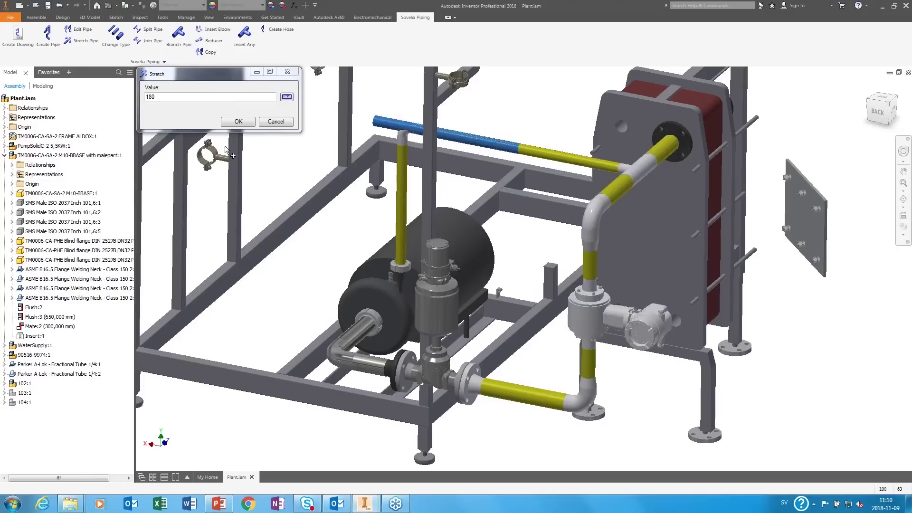
{"action": "left_click", "coordinate": [238, 122]}
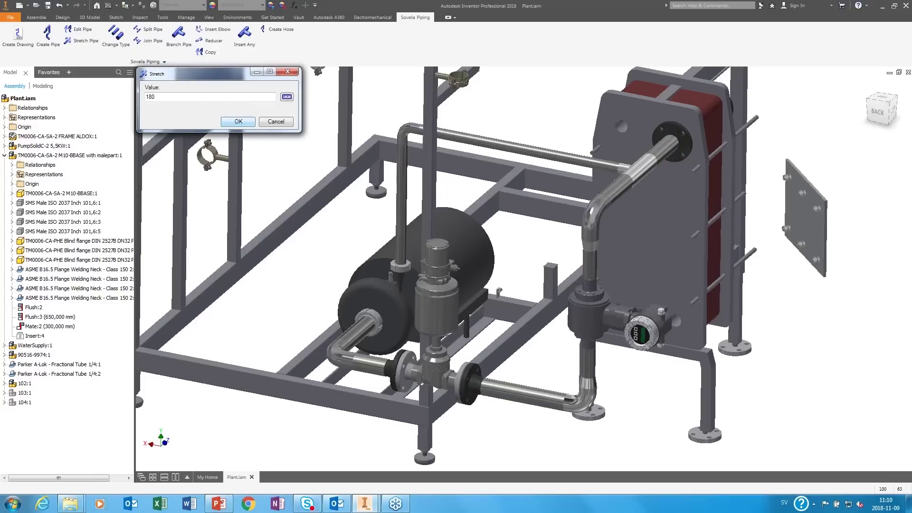
{"action": "key", "text": "Escape"}
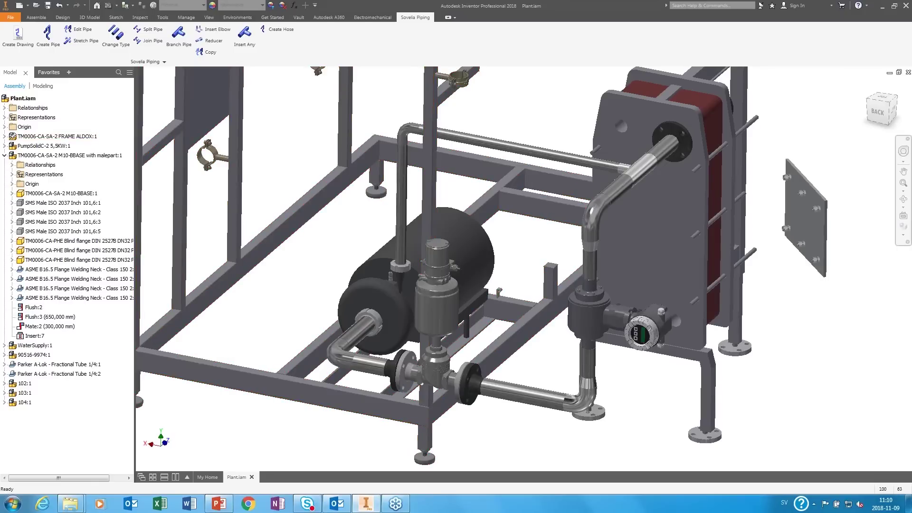
Start a copper Water Pipe with diameter 10, thickness 1 and elbow Bend15 from the small fitting on top of the pump
{"action": "scroll", "coordinate": [663, 407], "scroll_direction": "down", "scroll_amount": 5}
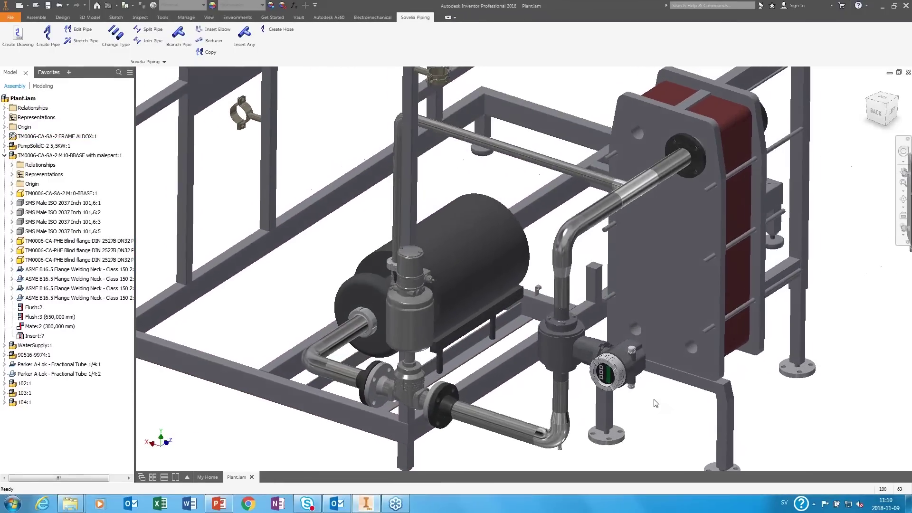
{"action": "scroll", "coordinate": [655, 404], "scroll_direction": "down", "scroll_amount": 5}
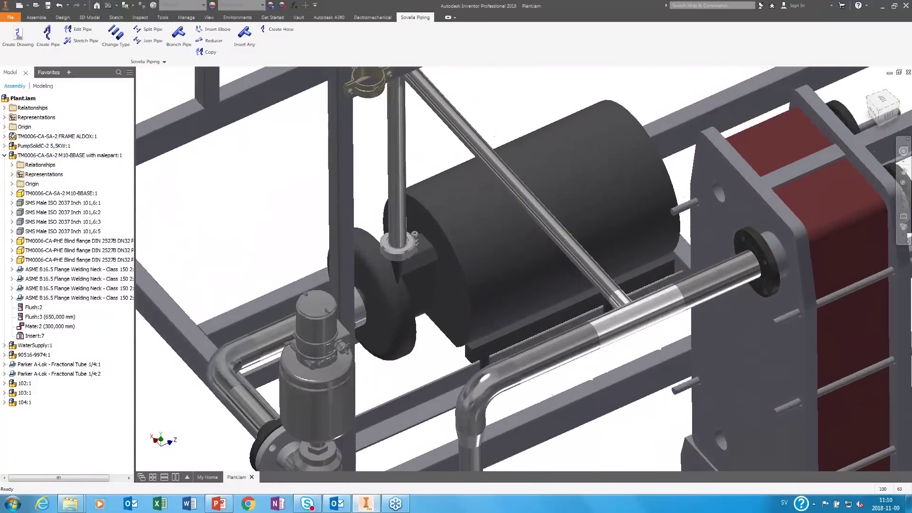
{"action": "scroll", "coordinate": [414, 240], "scroll_direction": "down", "scroll_amount": 5}
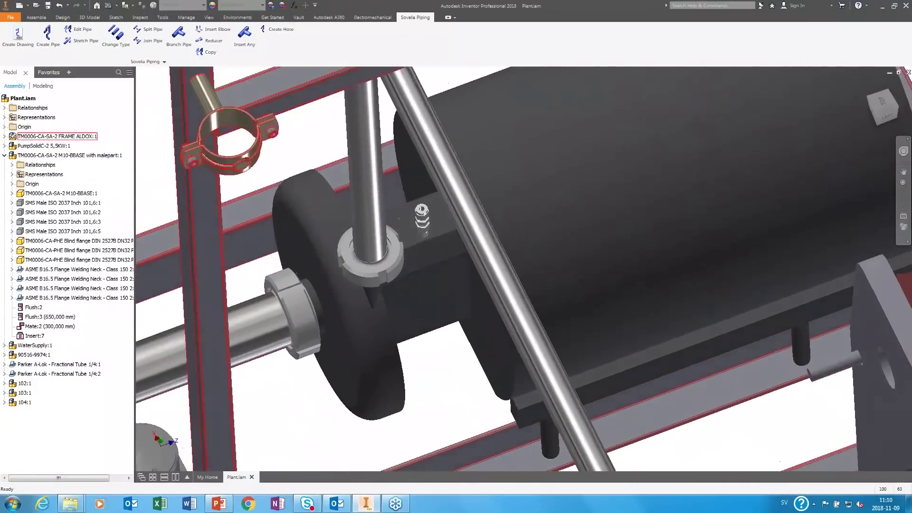
{"action": "middle_click_drag", "start_coordinate": [413, 240], "coordinate": [356, 304], "text": "shift"}
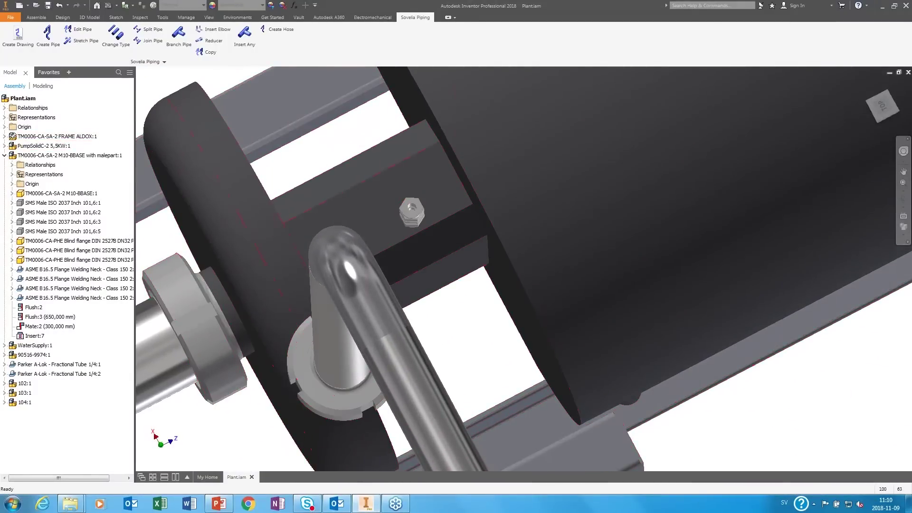
{"action": "left_click", "coordinate": [48, 41]}
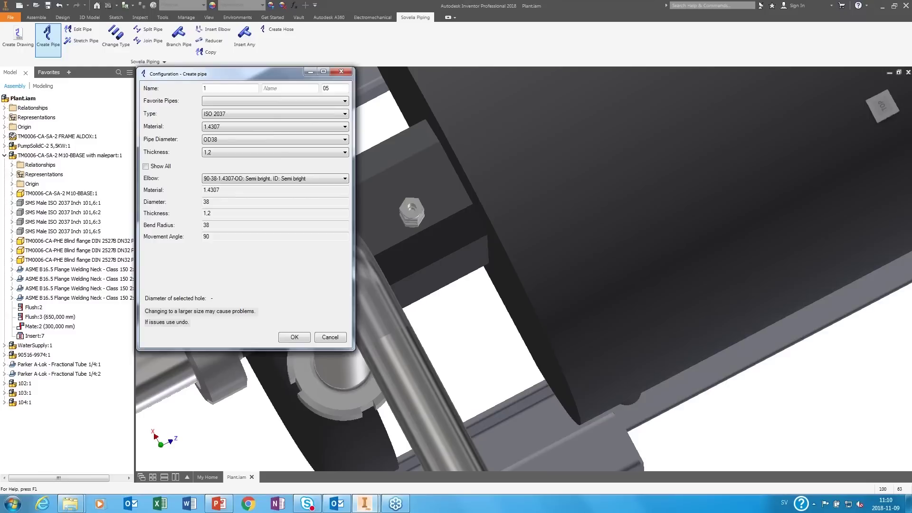
{"action": "left_click", "coordinate": [248, 115]}
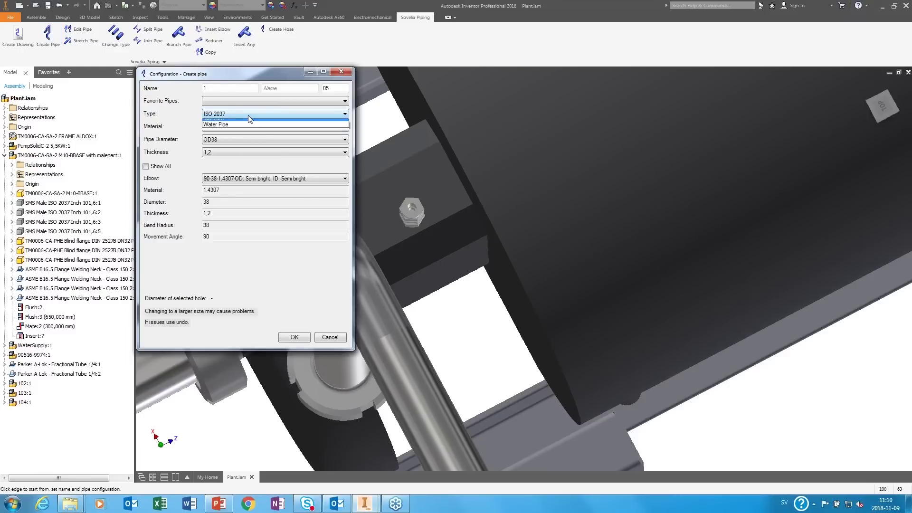
{"action": "left_click", "coordinate": [241, 134]}
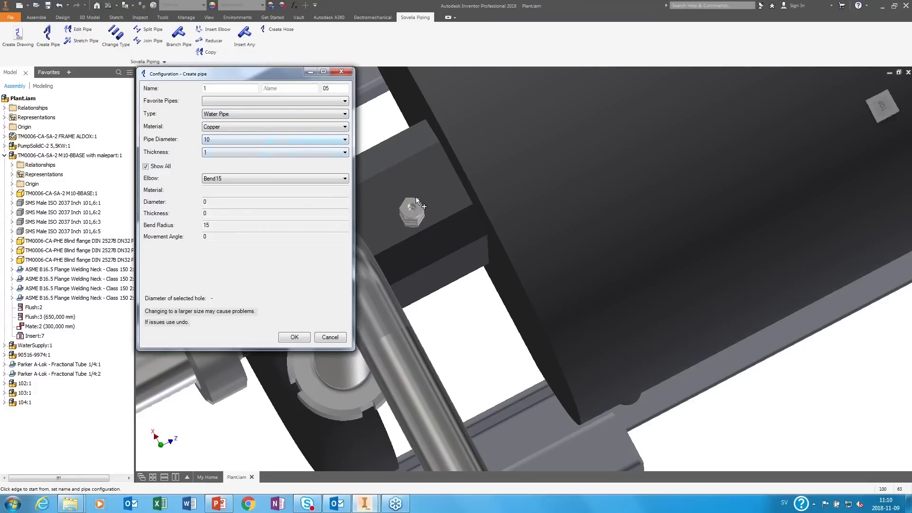
{"action": "left_click", "coordinate": [411, 211]}
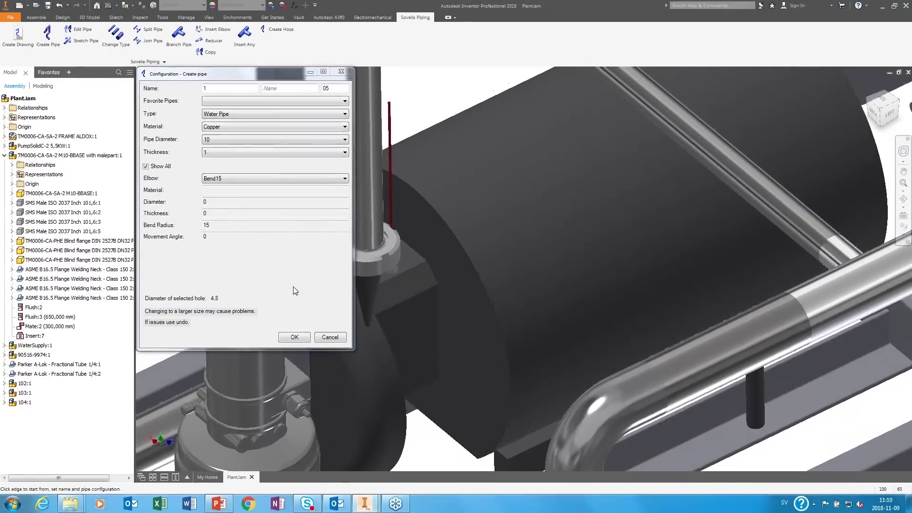
{"action": "left_click", "coordinate": [296, 336]}
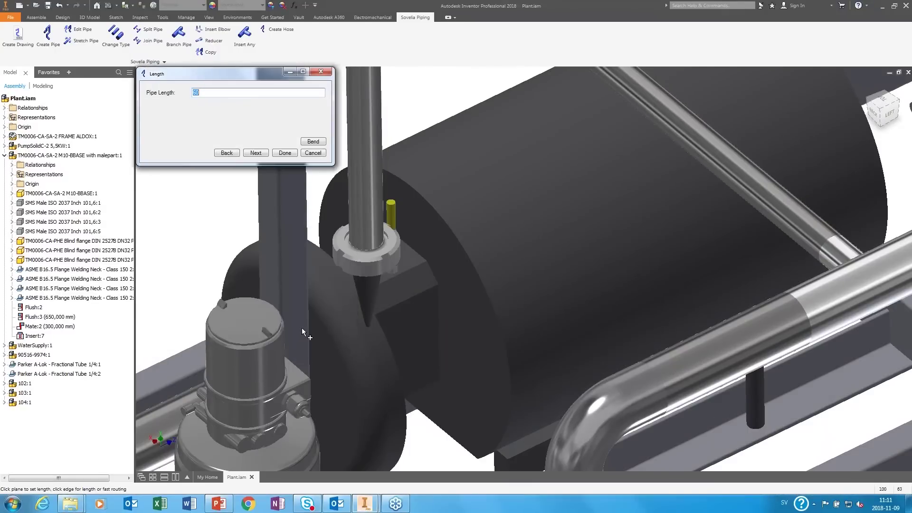
Set the copper pipe's first length to 150 and add a 135-degree bend directed by the motor's lower front edge
{"action": "type", "text": "150"}
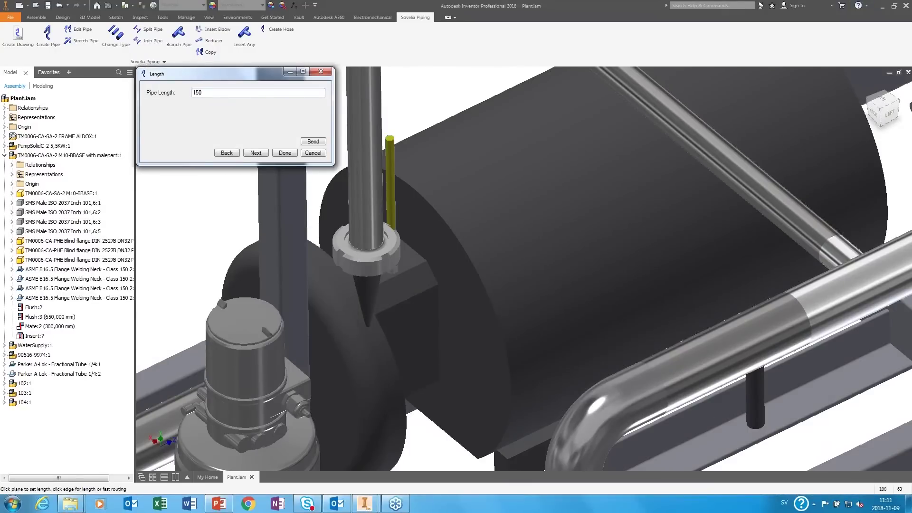
{"action": "key", "text": "Return"}
{"action": "middle_click_drag", "start_coordinate": [318, 341], "coordinate": [460, 416], "text": "shift"}
{"action": "left_click", "coordinate": [459, 412]}
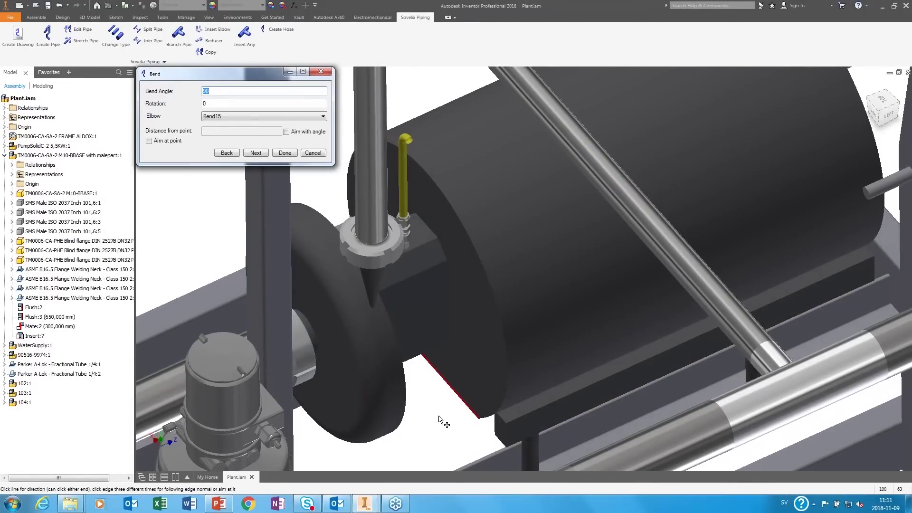
{"action": "type", "text": "135"}
{"action": "key", "text": "Return"}
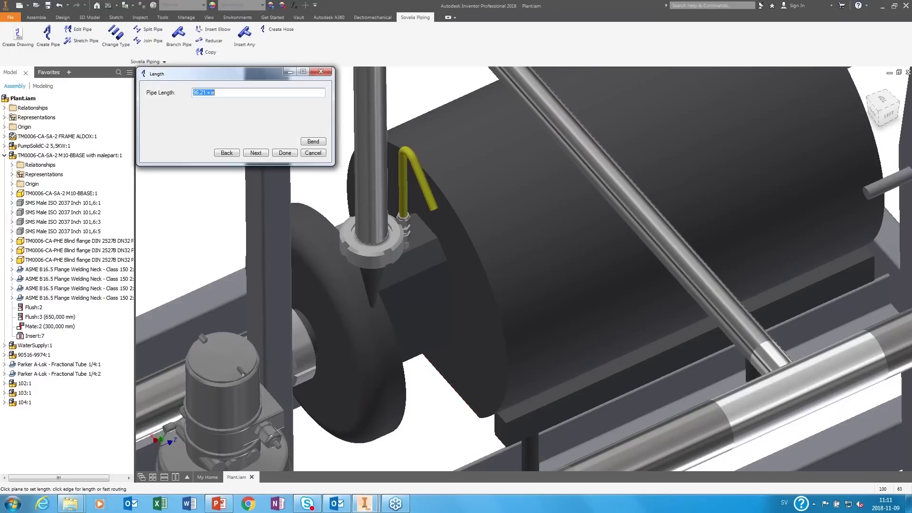
Route the copper pipe to the fitting on the frame beam behind the motor with a first elbow angle of 45, and lock the route
{"action": "middle_click_drag", "start_coordinate": [714, 378], "coordinate": [852, 253], "text": "shift"}
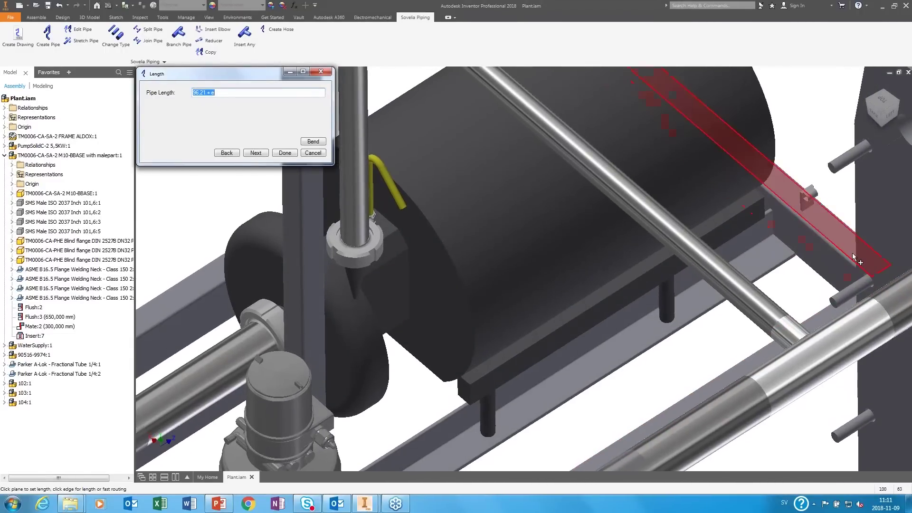
{"action": "left_click", "coordinate": [810, 203]}
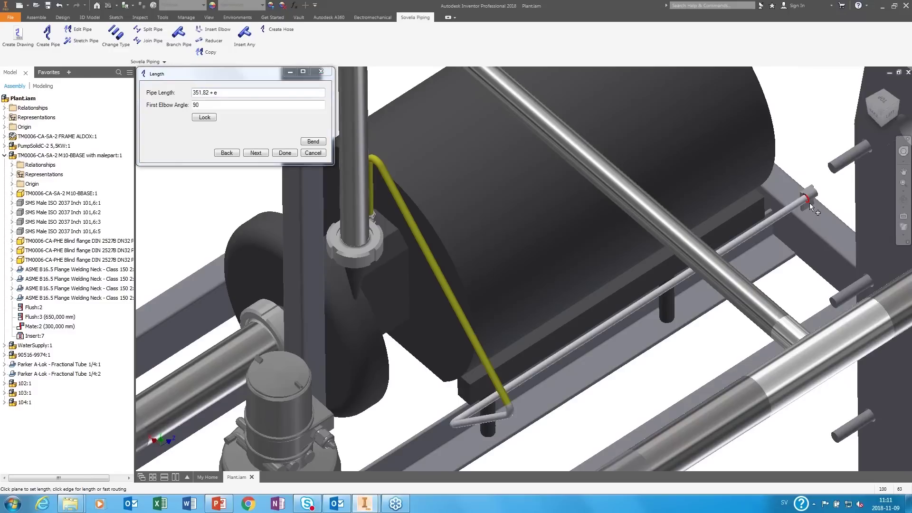
{"action": "middle_click_drag", "start_coordinate": [761, 314], "coordinate": [685, 338], "text": "shift"}
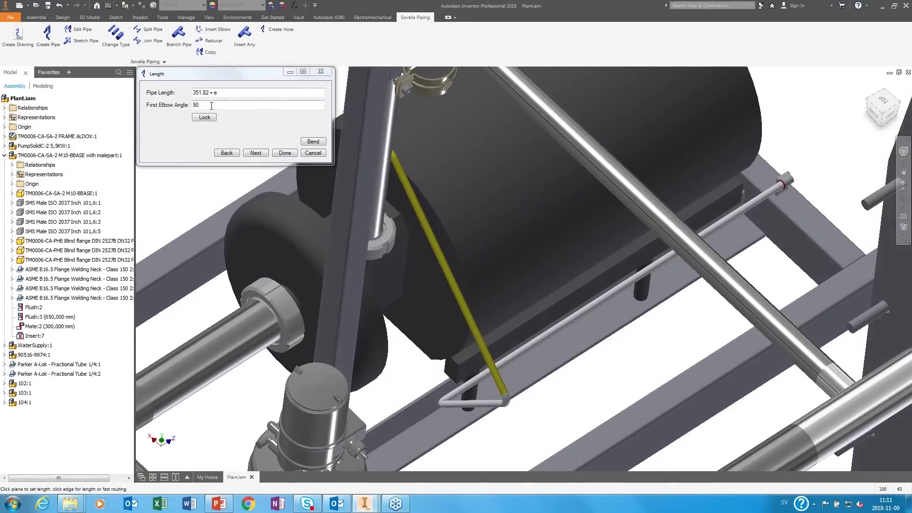
{"action": "left_click", "coordinate": [173, 141]}
{"action": "type", "text": "45"}
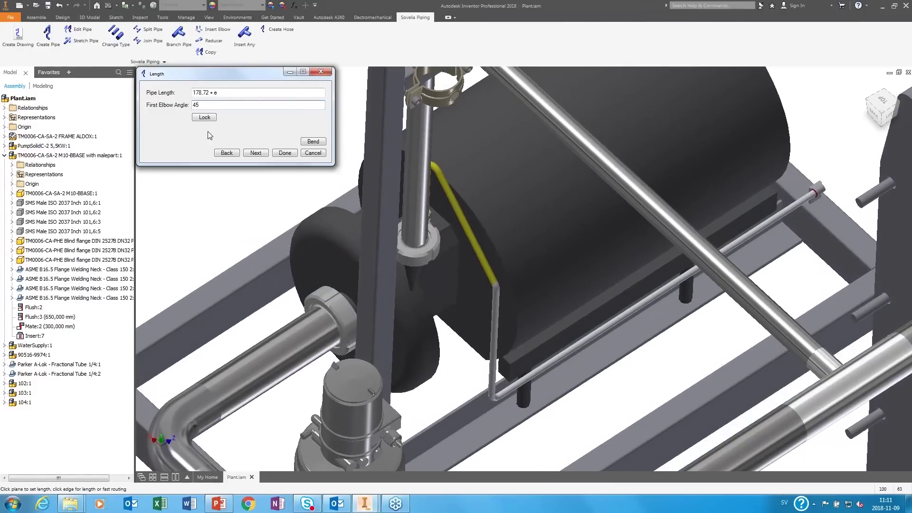
{"action": "left_click", "coordinate": [204, 118]}
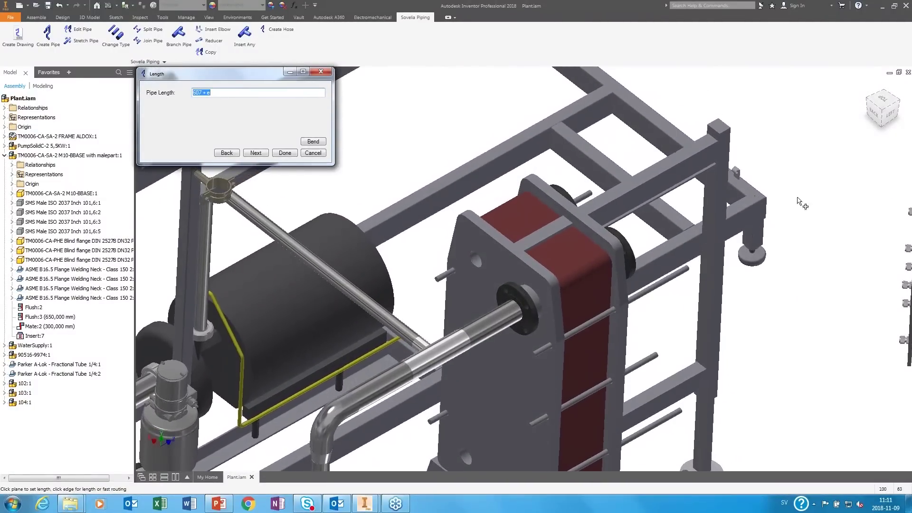
Continue the copper pipe through the fitting near the frame's far corner, set the next length to 180,5 + e+10, and bend it down 90 degrees
{"action": "left_click", "coordinate": [736, 178]}
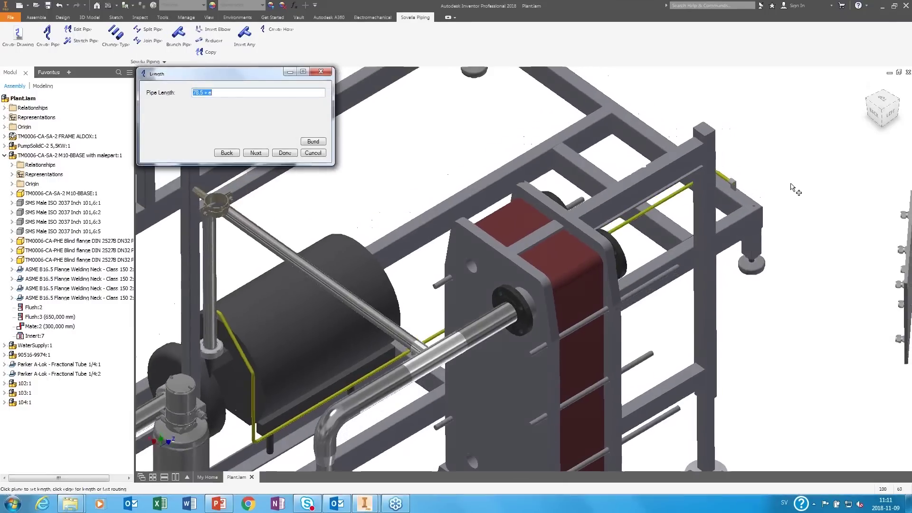
{"action": "left_click", "coordinate": [748, 231]}
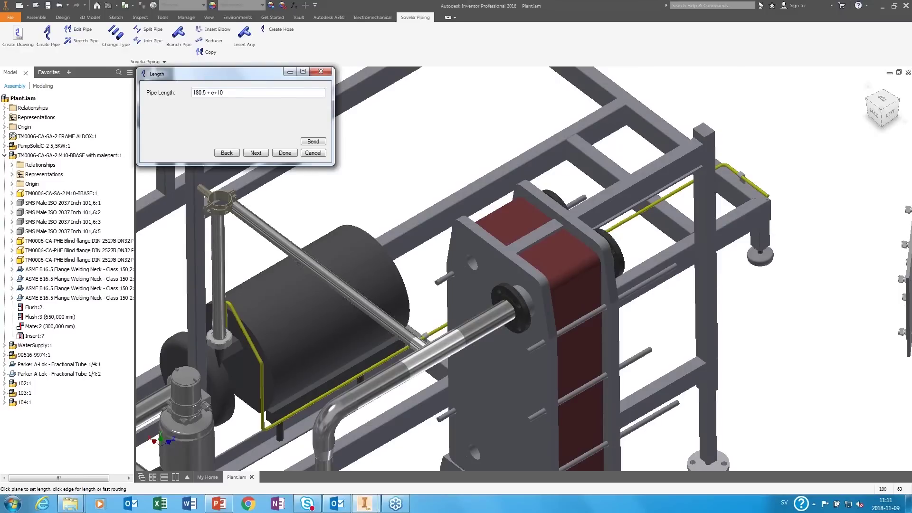
{"action": "key", "text": "Return"}
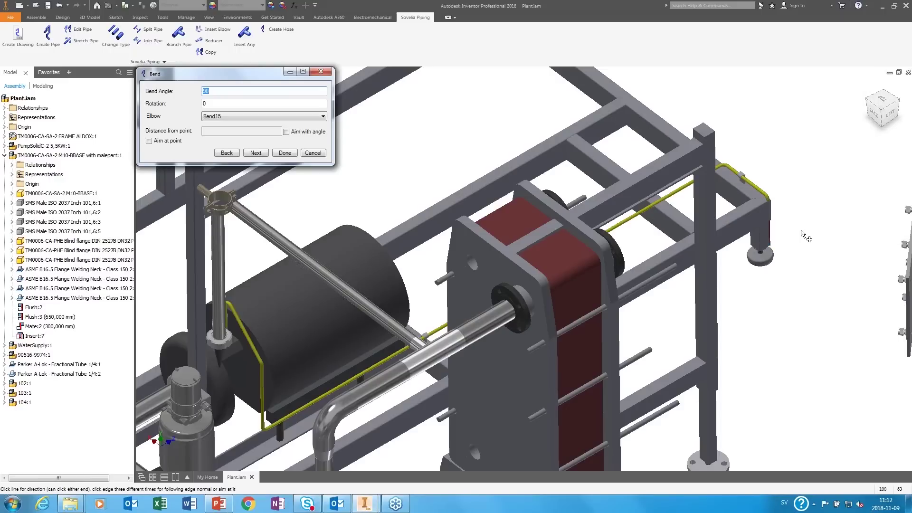
{"action": "key", "text": "Return"}
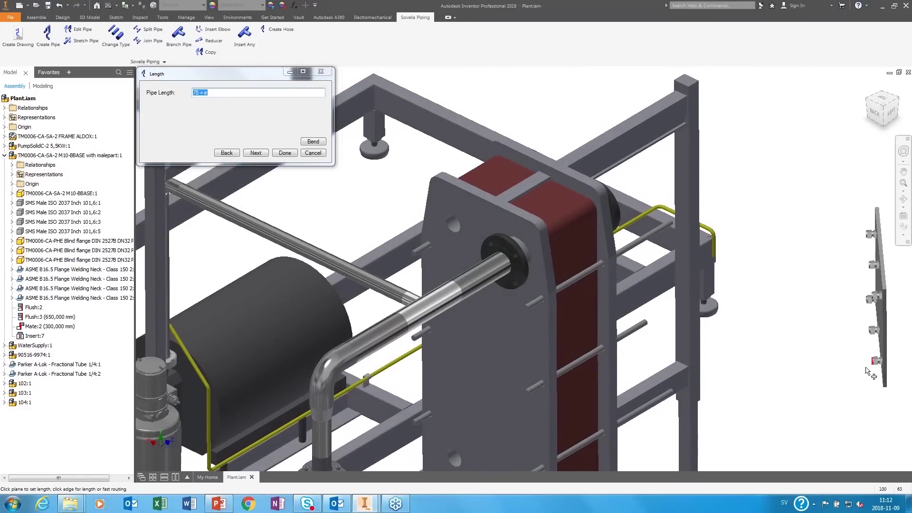
Set the copper pipe's drop from the end fitting on the water supply plate, bend it 90 degrees, and finish the route at that fitting
{"action": "left_click", "coordinate": [874, 362]}
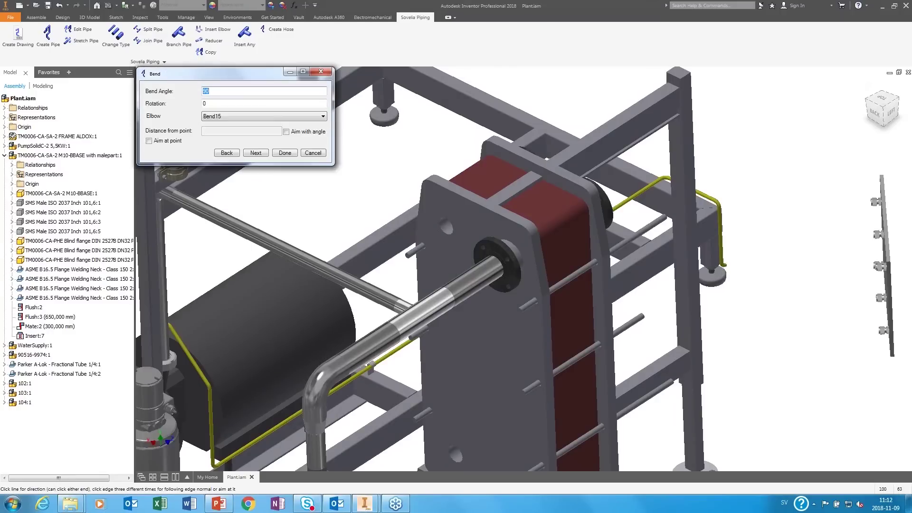
{"action": "middle_click_drag", "start_coordinate": [741, 285], "coordinate": [786, 262], "text": "shift"}
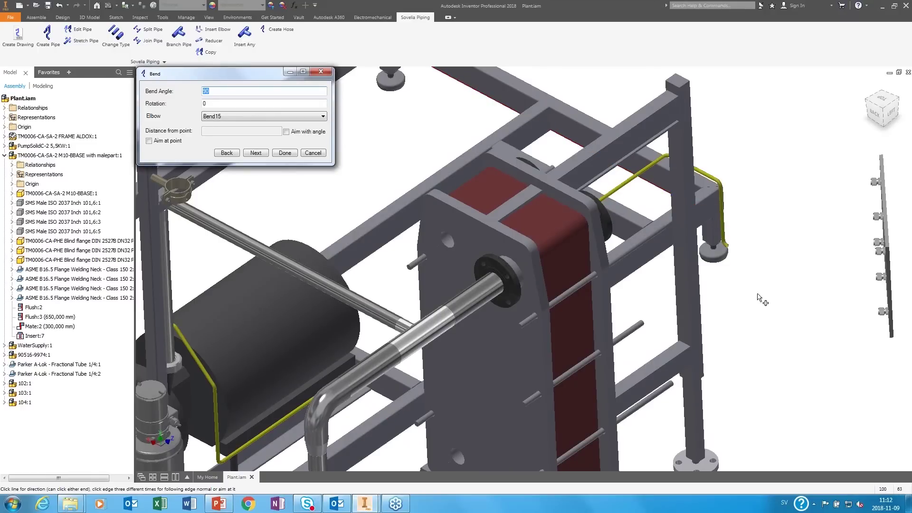
{"action": "key", "text": "Return"}
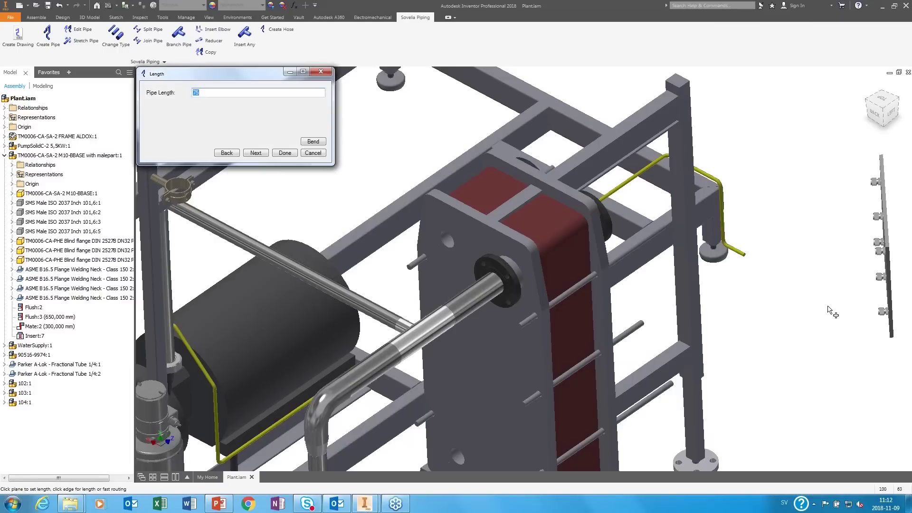
{"action": "left_click", "coordinate": [881, 318]}
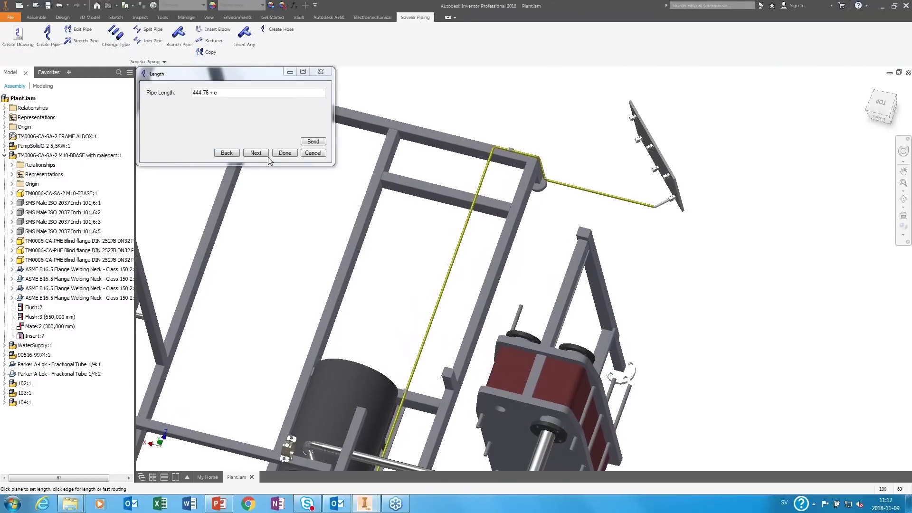
{"action": "key", "text": "Return"}
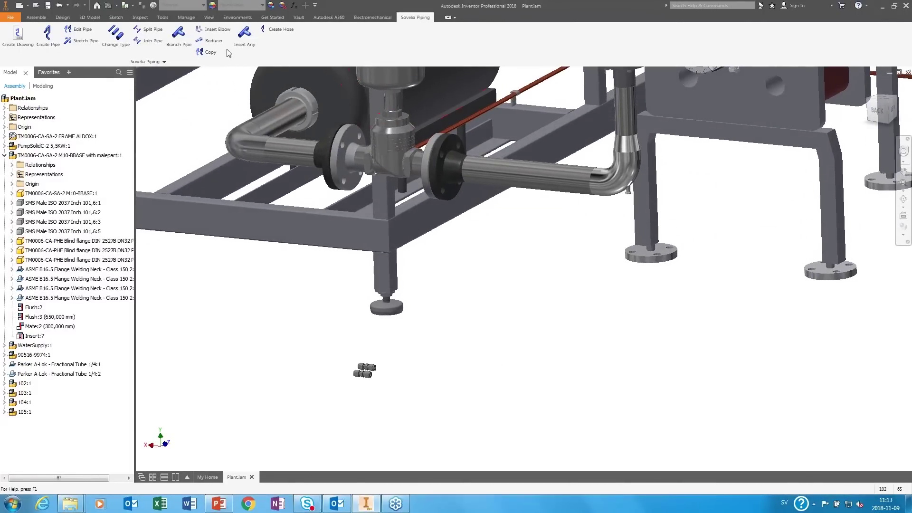
Insert a Parker A-Lok tube fitting into the copper pipe's long straight section at position 700 with an insertion length of 14
{"action": "left_click", "coordinate": [244, 39]}
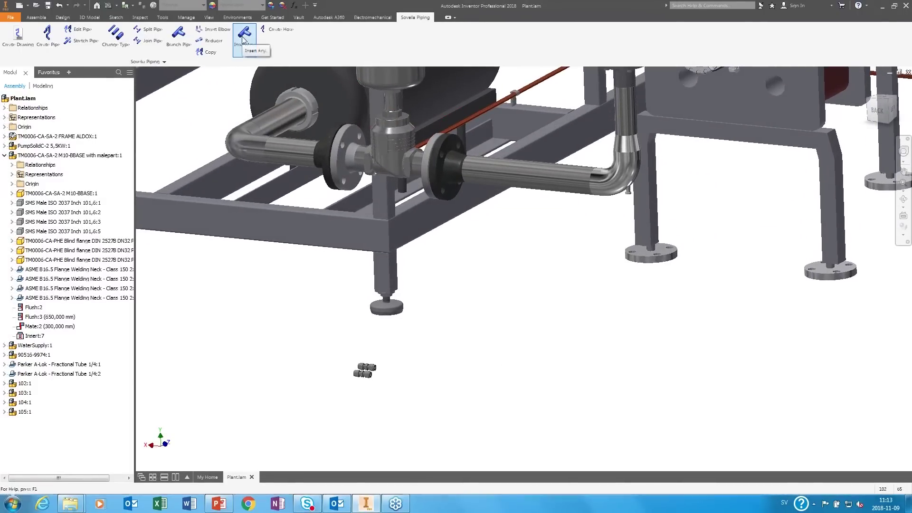
{"action": "left_click", "coordinate": [376, 377]}
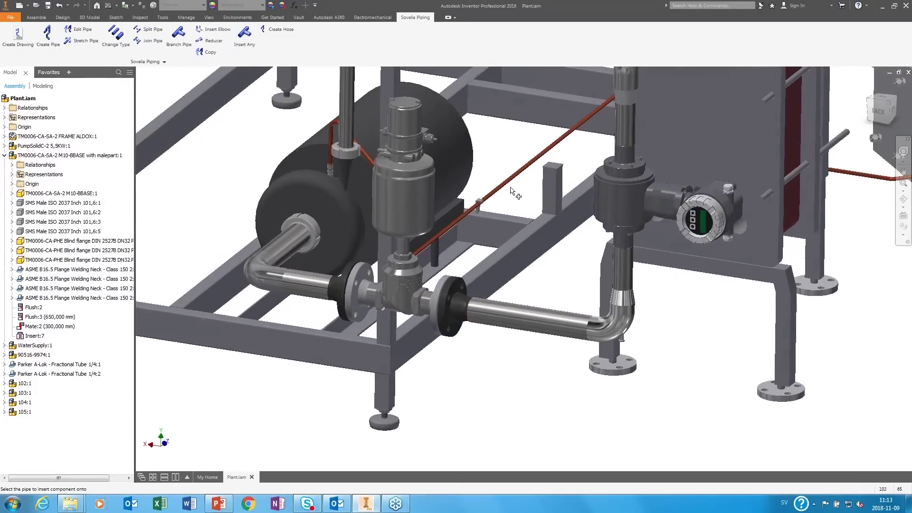
{"action": "left_click", "coordinate": [509, 183]}
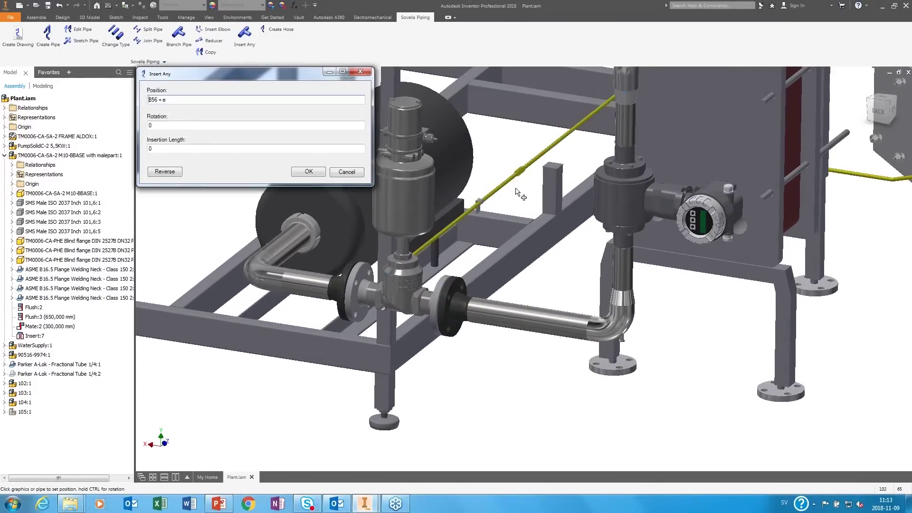
{"action": "left_click", "coordinate": [284, 148]}
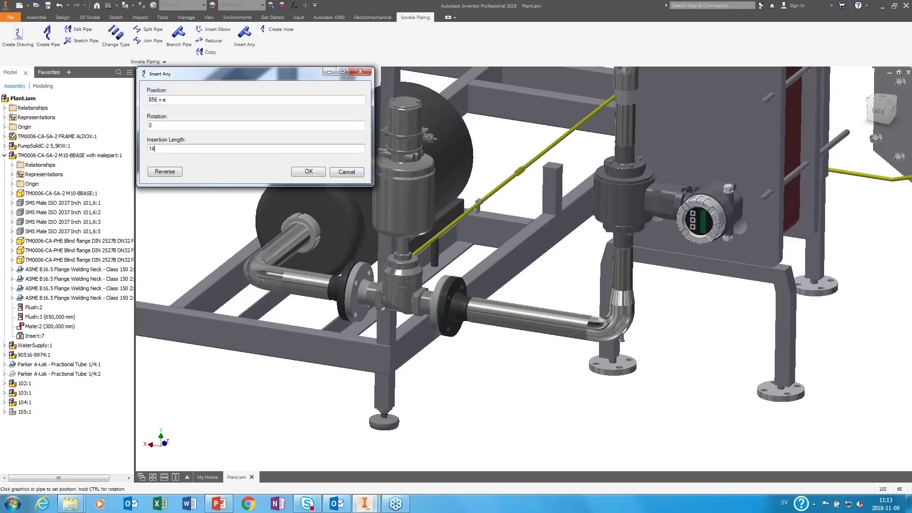
{"action": "left_click", "coordinate": [202, 99]}
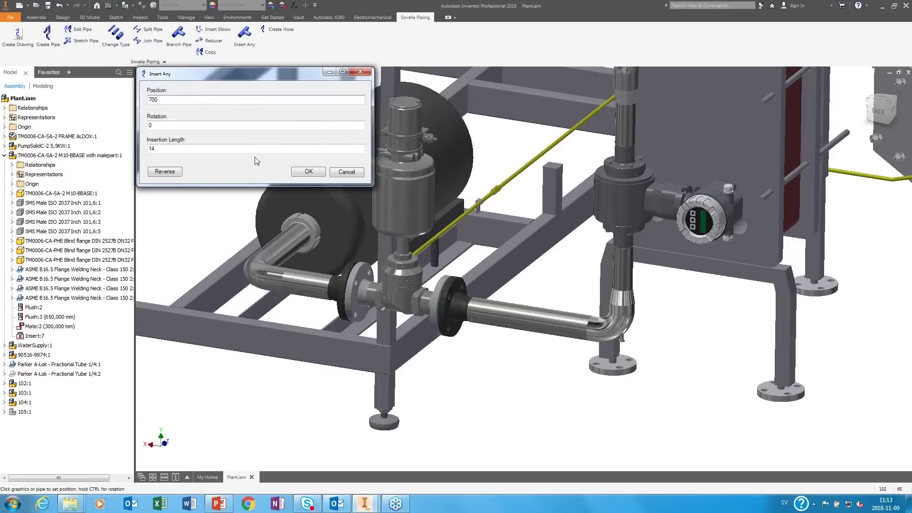
{"action": "left_click", "coordinate": [309, 172]}
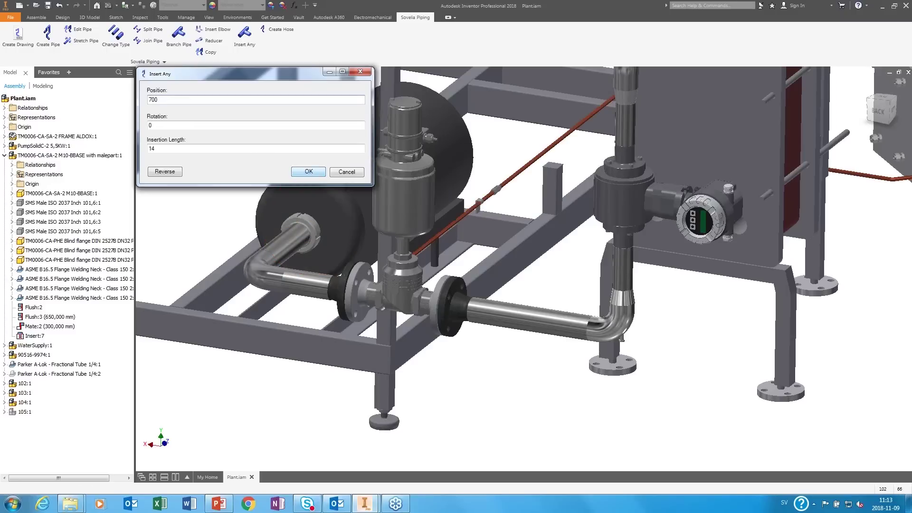
Insert the remaining Parker A-Lok fitting farther along the copper pipe, at position 773,37 + e with insertion length 14
{"action": "middle_click_drag", "start_coordinate": [430, 237], "coordinate": [518, 430], "text": "shift"}
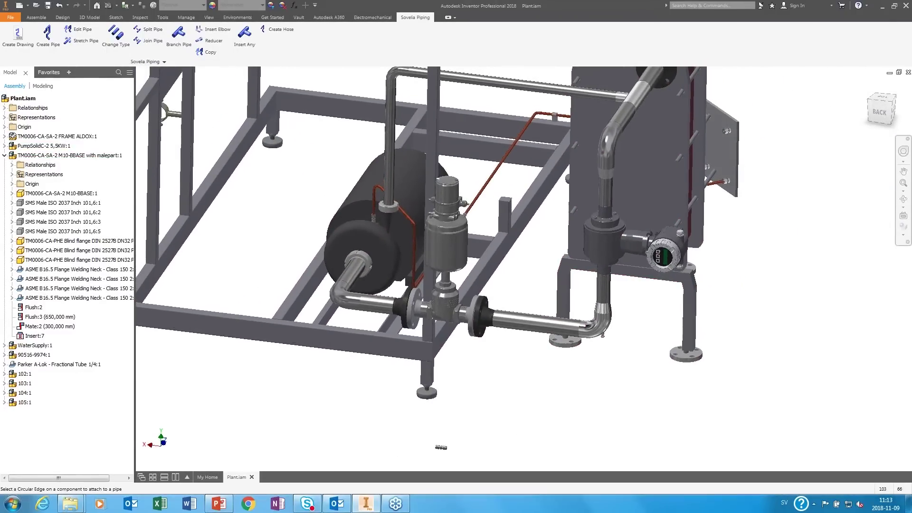
{"action": "left_click", "coordinate": [448, 449]}
{"action": "scroll", "coordinate": [578, 216], "scroll_direction": "up", "scroll_amount": 3}
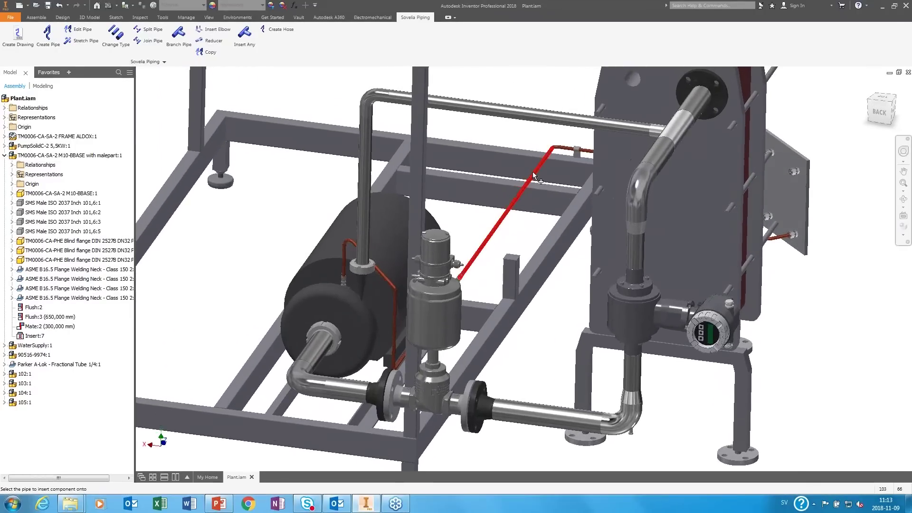
{"action": "left_click", "coordinate": [544, 217]}
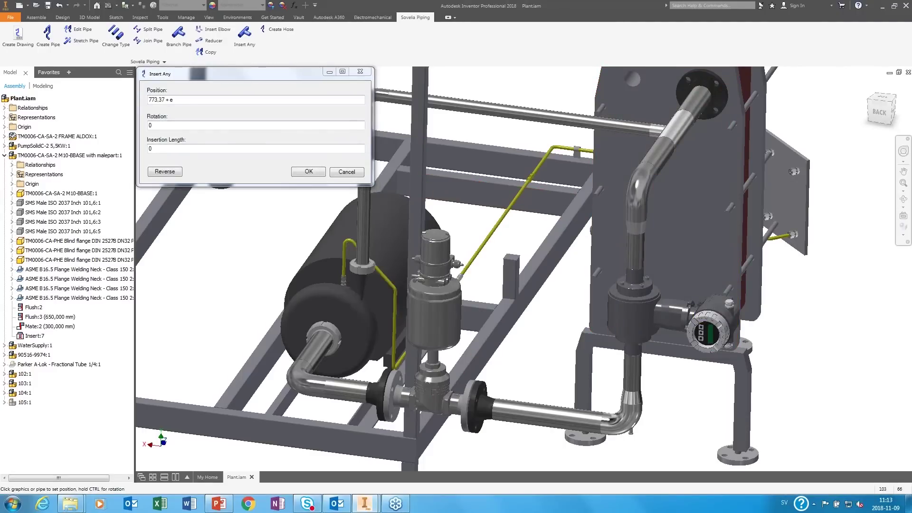
{"action": "left_click", "coordinate": [192, 149]}
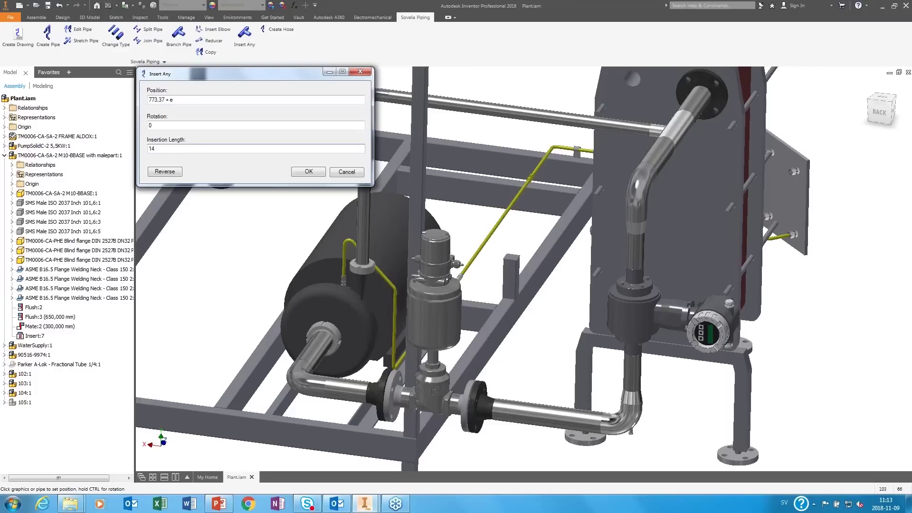
{"action": "left_click", "coordinate": [309, 172]}
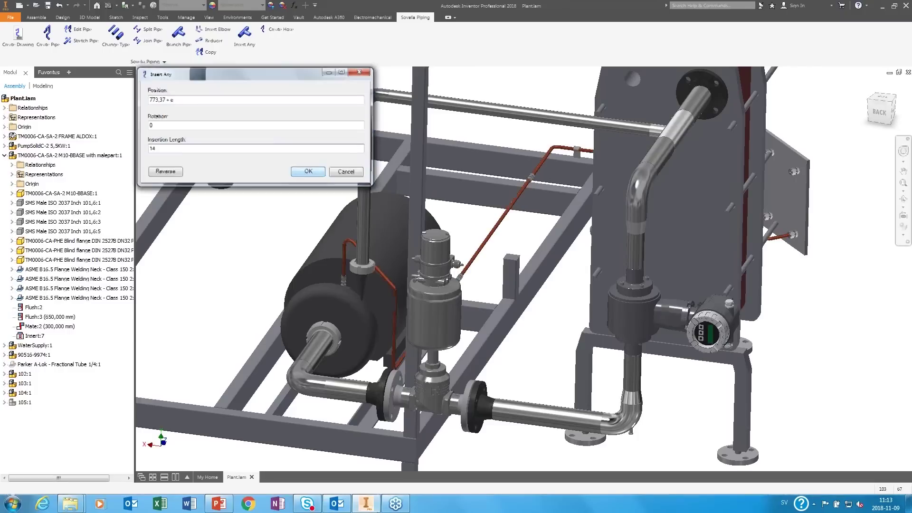
Make the second Parker A-Lok fitting in copper pipe assembly 105 transparent and examine the pipe ends inside it
{"action": "scroll", "coordinate": [311, 176], "scroll_direction": "down", "scroll_amount": 5}
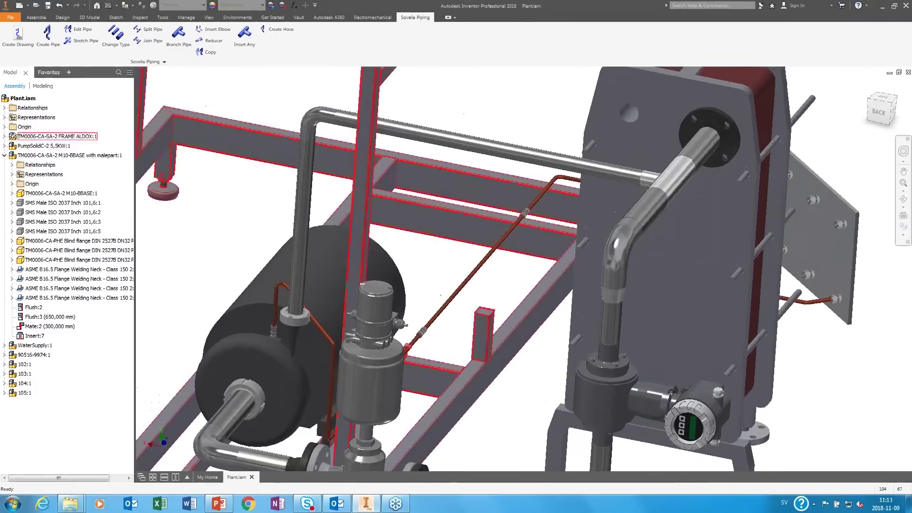
{"action": "scroll", "coordinate": [512, 213], "scroll_direction": "down", "scroll_amount": 5}
{"action": "left_click", "coordinate": [511, 212]}
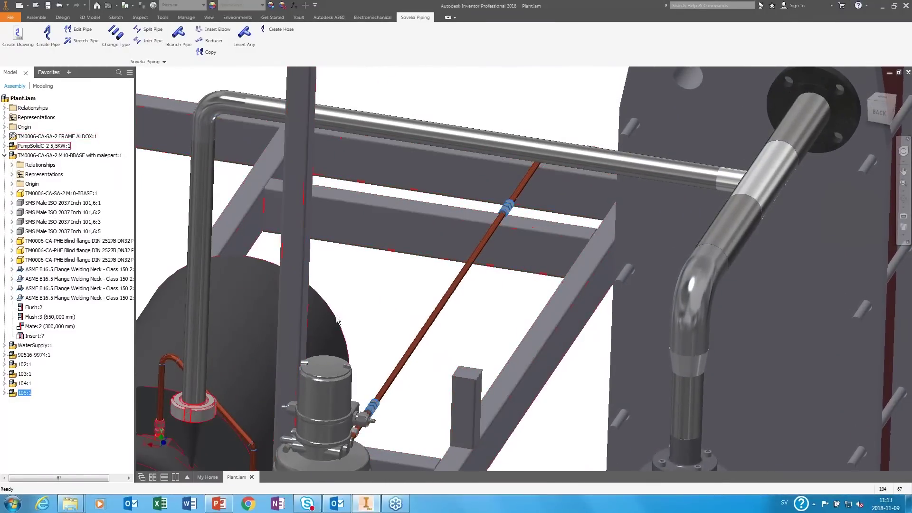
{"action": "left_click", "coordinate": [4, 393]}
{"action": "left_click", "coordinate": [62, 450]}
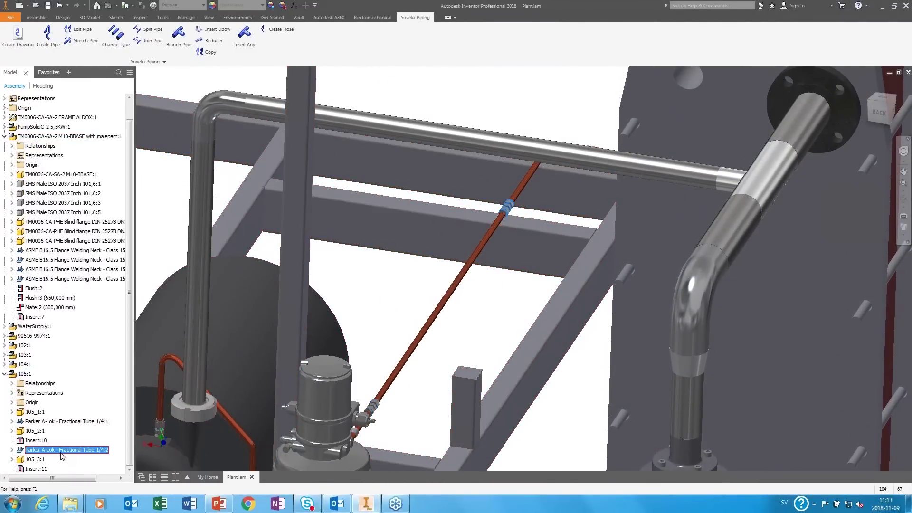
{"action": "right_click", "coordinate": [62, 456]}
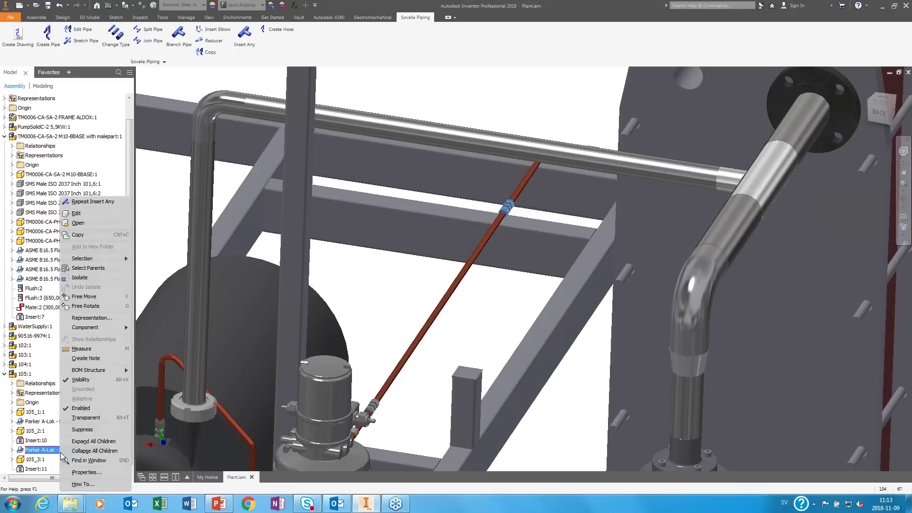
{"action": "left_click", "coordinate": [85, 418]}
{"action": "middle_click_drag", "start_coordinate": [484, 333], "coordinate": [462, 392], "text": "shift"}
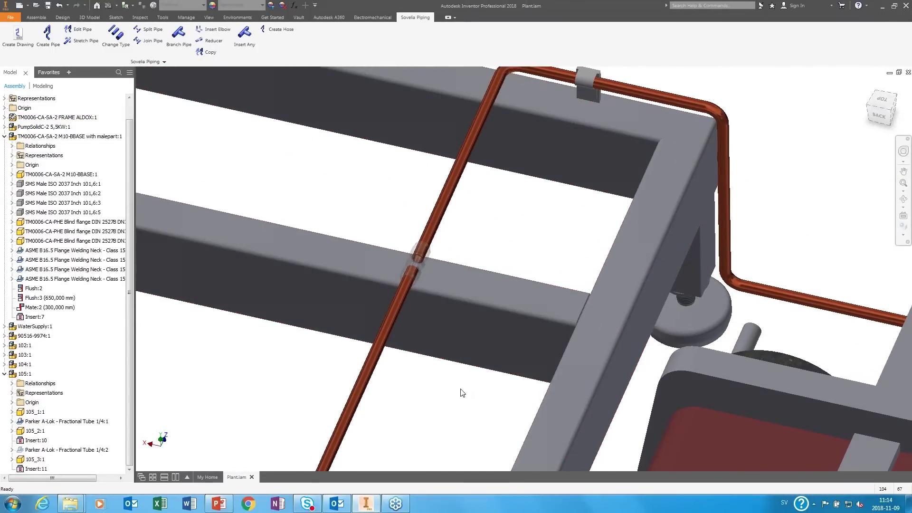
{"action": "scroll", "coordinate": [462, 393], "scroll_direction": "down", "scroll_amount": 3}
{"action": "middle_click_drag", "start_coordinate": [462, 392], "coordinate": [443, 380]}
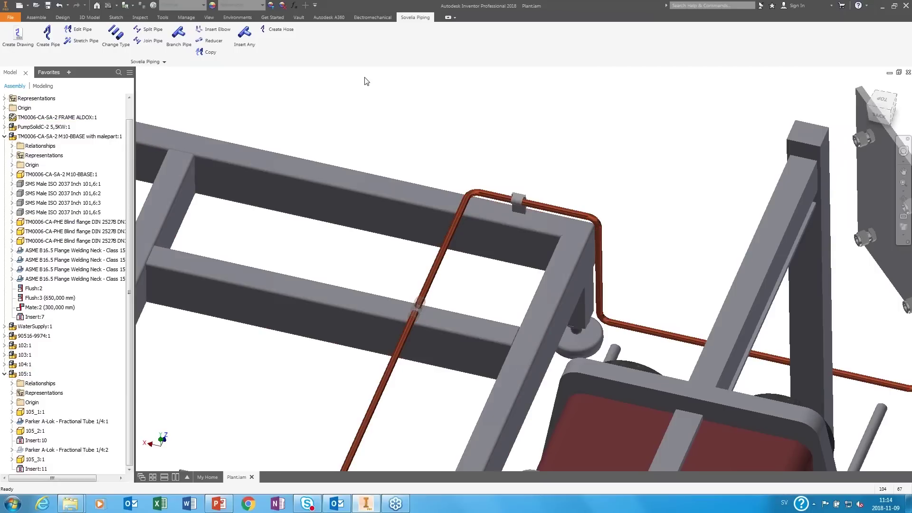
Move the transparent tube fitting onto the pipe section beside the clamp at the frame's far corner, at position 110
{"action": "left_click", "coordinate": [244, 35]}
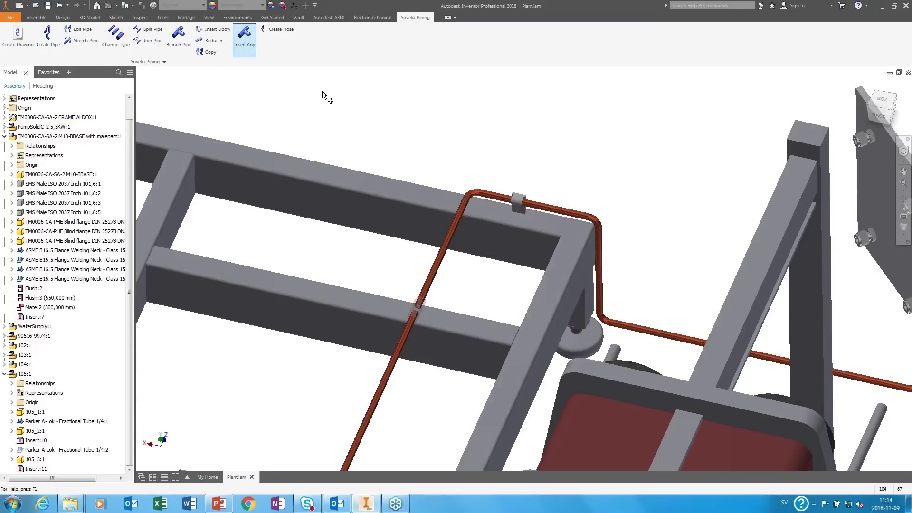
{"action": "left_click", "coordinate": [413, 321]}
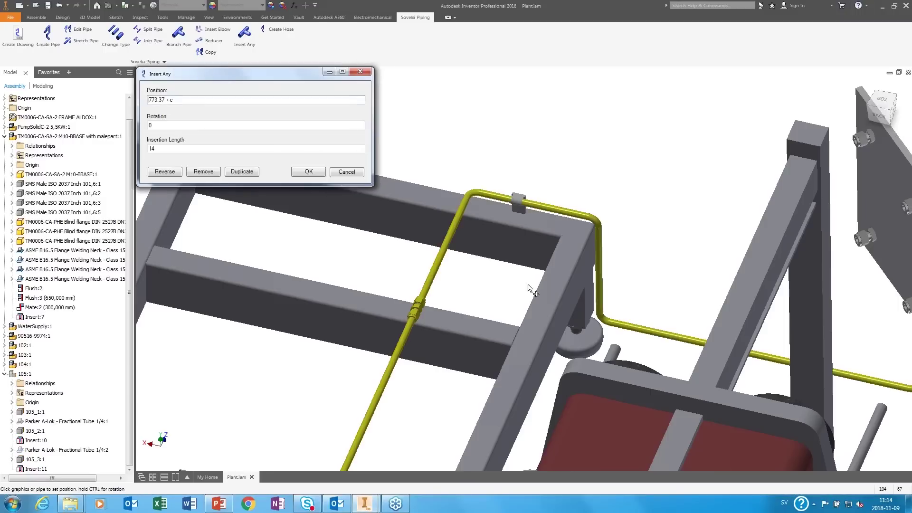
{"action": "left_click", "coordinate": [534, 206]}
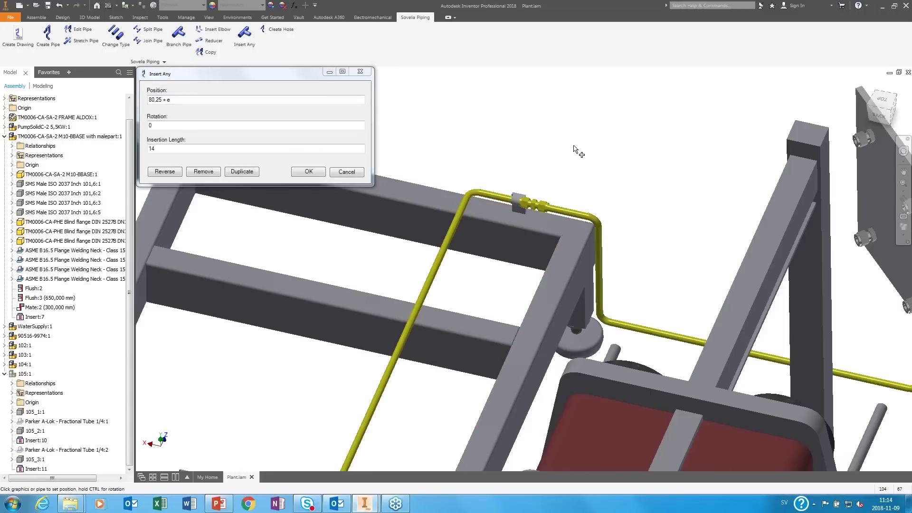
{"action": "left_click", "coordinate": [185, 99]}
{"action": "type", "text": "110"}
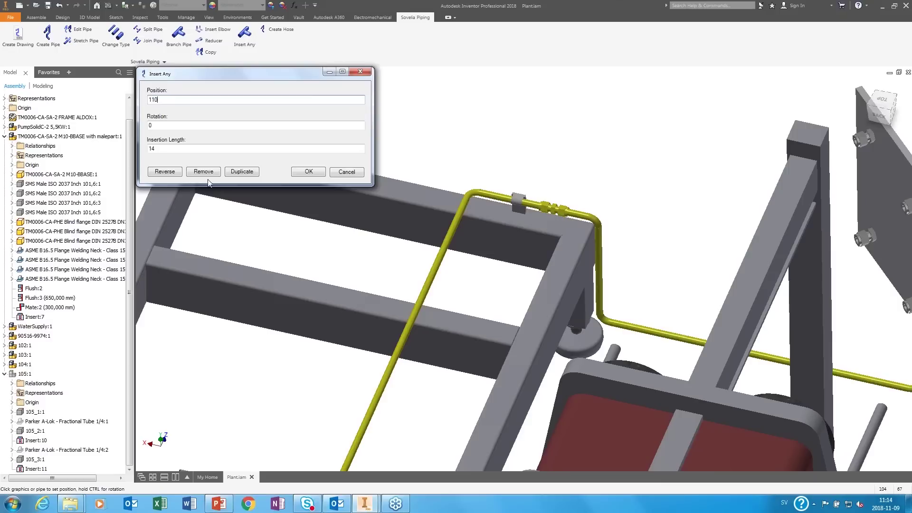
{"action": "left_click", "coordinate": [309, 172]}
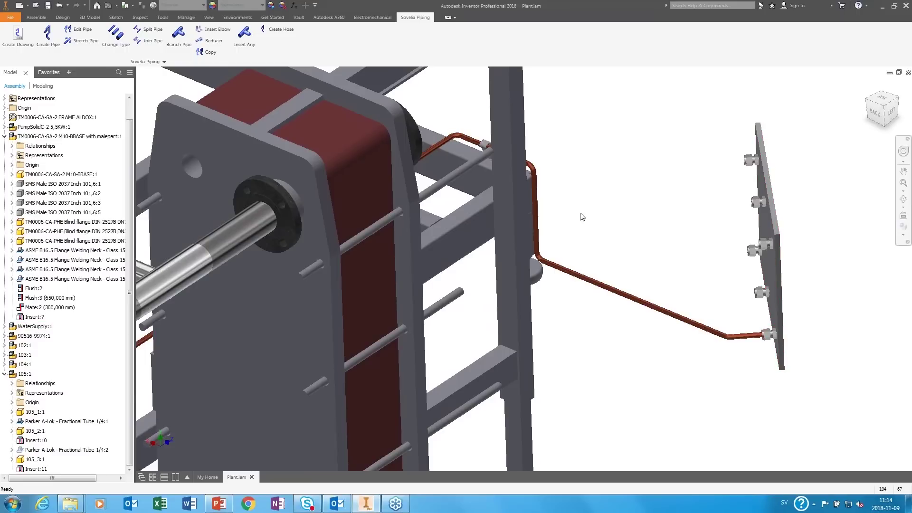
Edit the copper pipe's route from its supply plate end and step back to the bend below the frame's far corner
{"action": "left_click", "coordinate": [83, 29]}
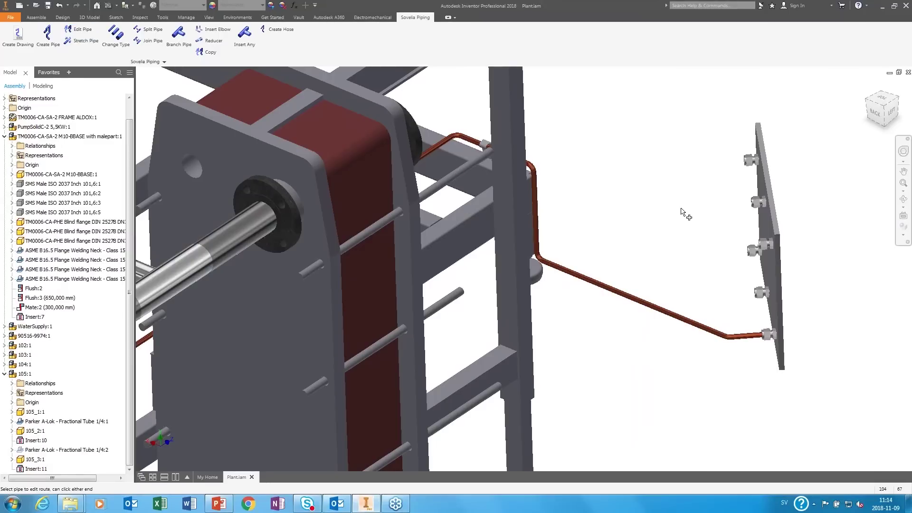
{"action": "left_click", "coordinate": [752, 334]}
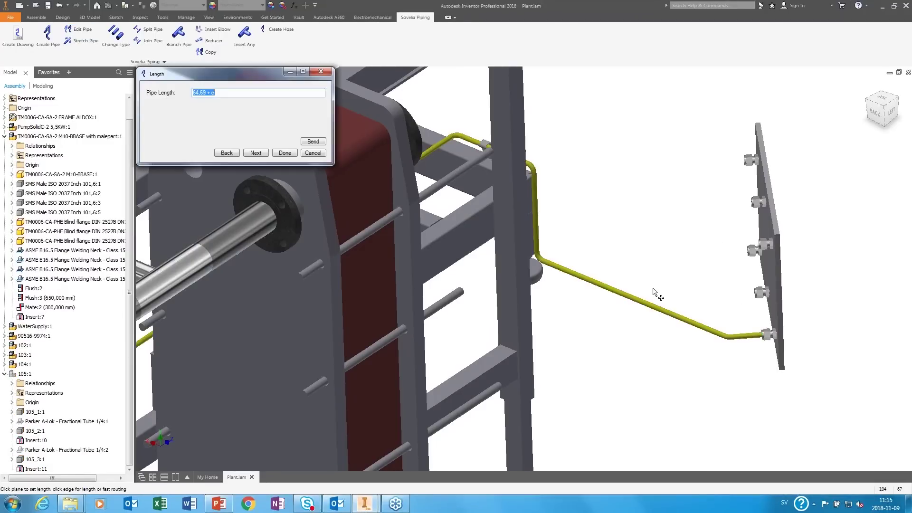
{"action": "left_click", "coordinate": [227, 153]}
{"action": "left_click", "coordinate": [227, 153]}
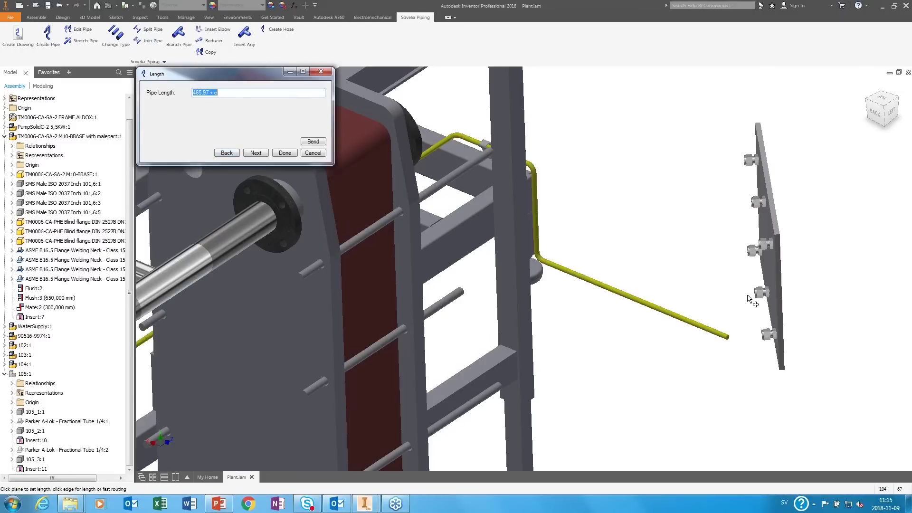
{"action": "left_click", "coordinate": [753, 297]}
{"action": "middle_click_drag", "start_coordinate": [723, 363], "coordinate": [749, 312], "text": "shift"}
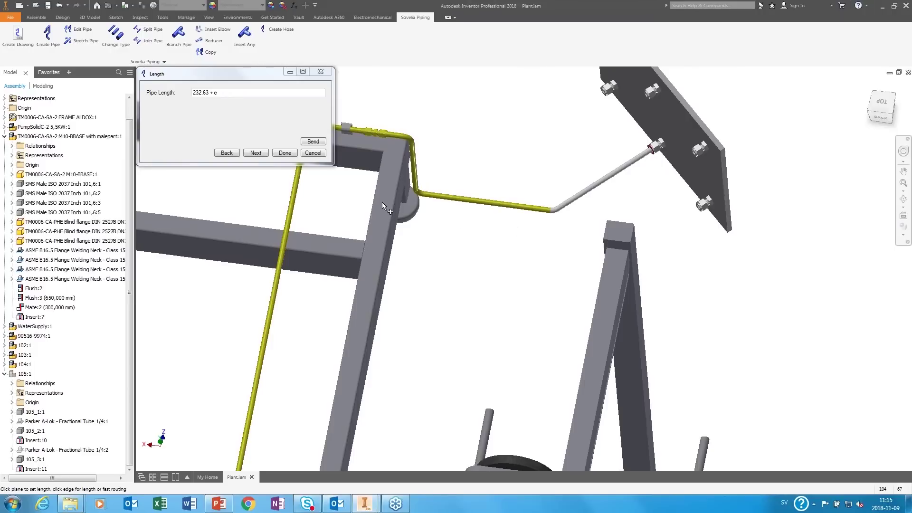
{"action": "left_click", "coordinate": [228, 153]}
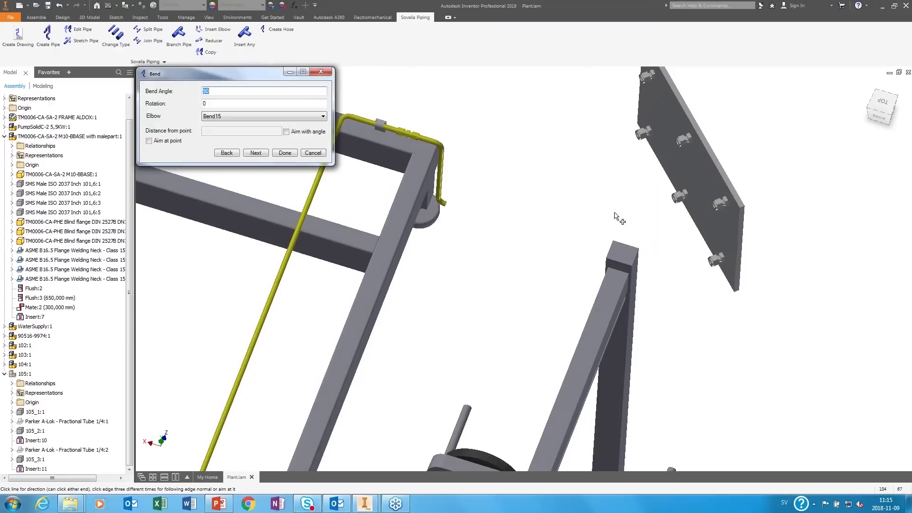
Aim the copper pipe's last bend at the supply plate fitting with a distance of 40 from the point, and finish the route
{"action": "left_click", "coordinate": [674, 205]}
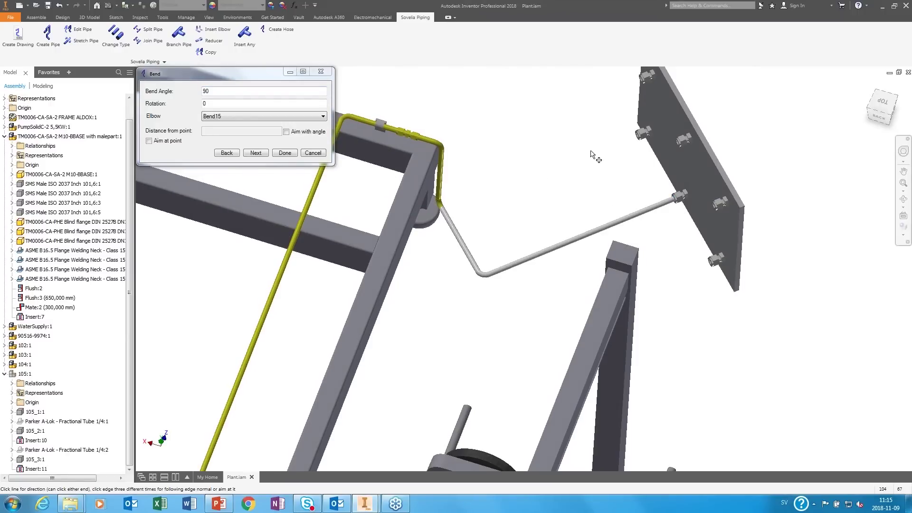
{"action": "left_click", "coordinate": [149, 141]}
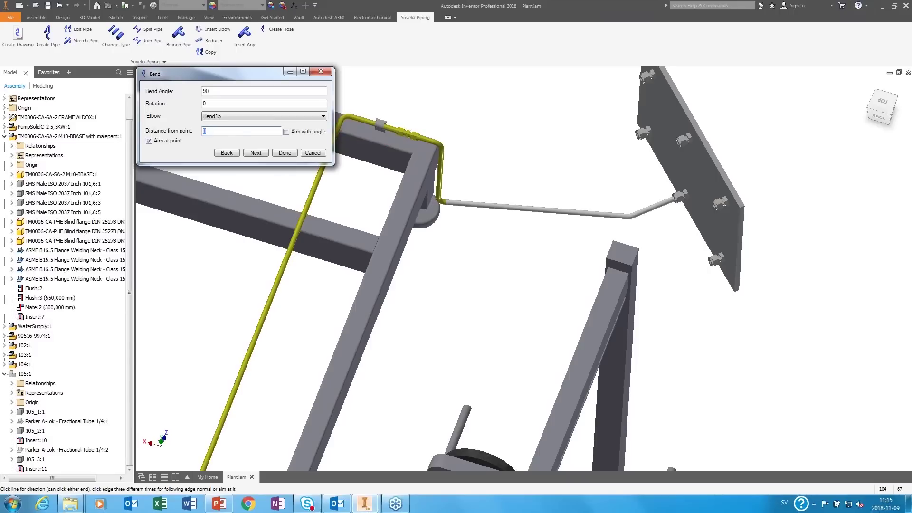
{"action": "type", "text": "30"}
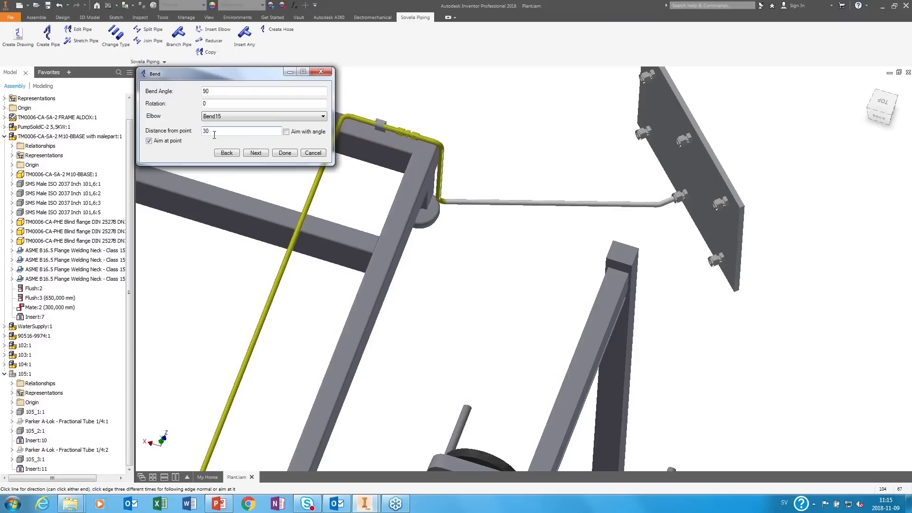
{"action": "type", "text": "40"}
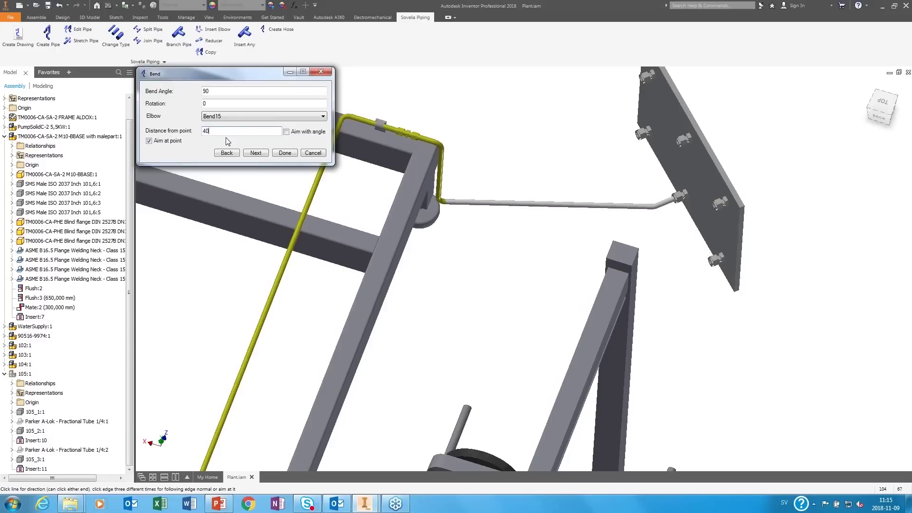
{"action": "left_click", "coordinate": [286, 153]}
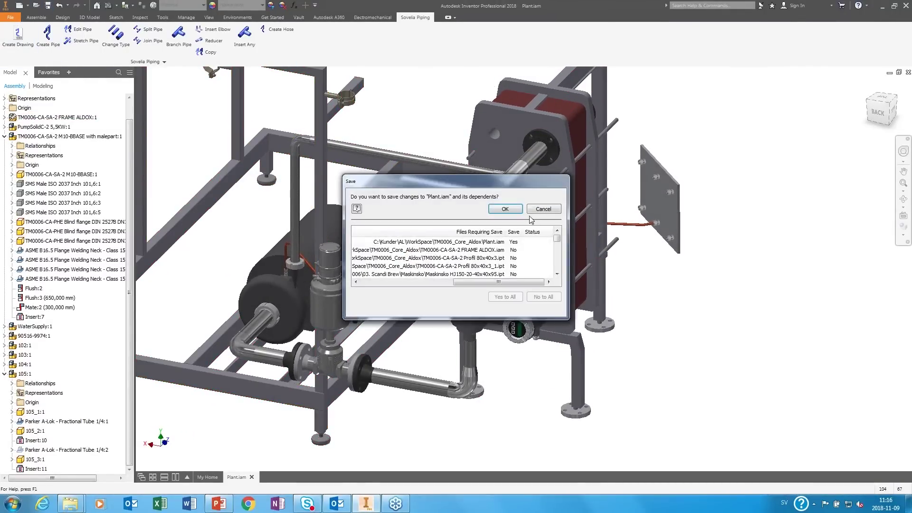
Save the plant assembly with its dependents, and generate and open drawing 105.idw of the copper pipe assembly
{"action": "left_click", "coordinate": [513, 211]}
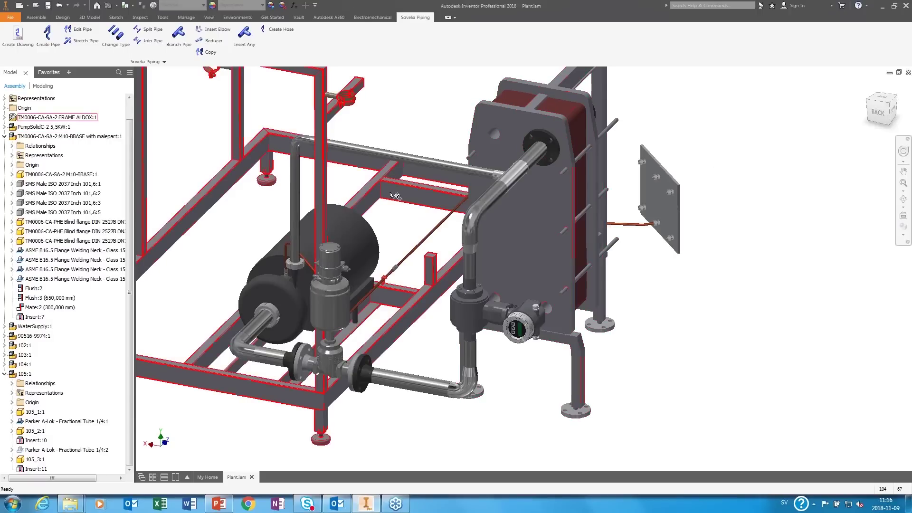
{"action": "left_click", "coordinate": [432, 238]}
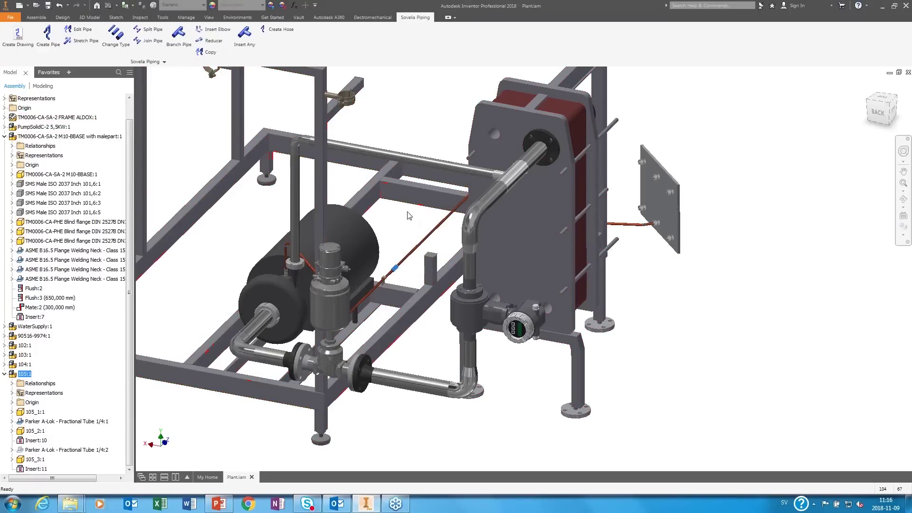
{"action": "left_click", "coordinate": [19, 43]}
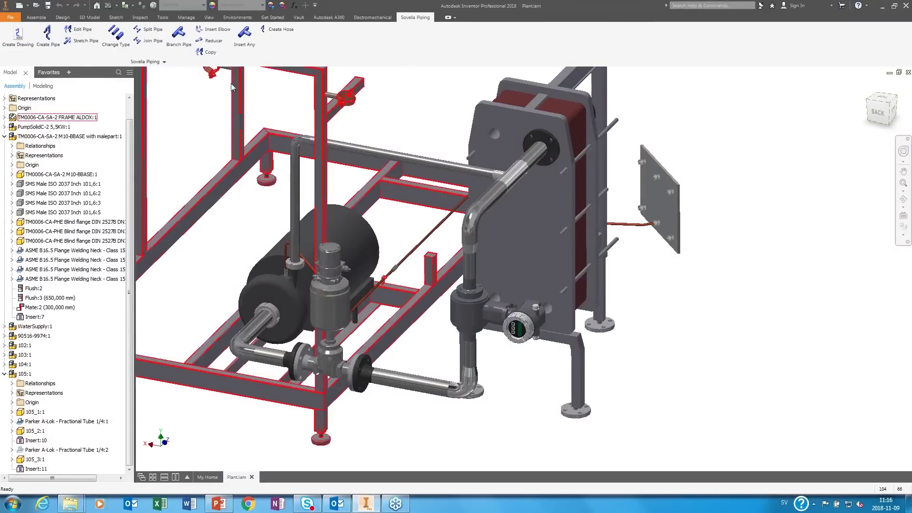
{"action": "left_click", "coordinate": [13, 19]}
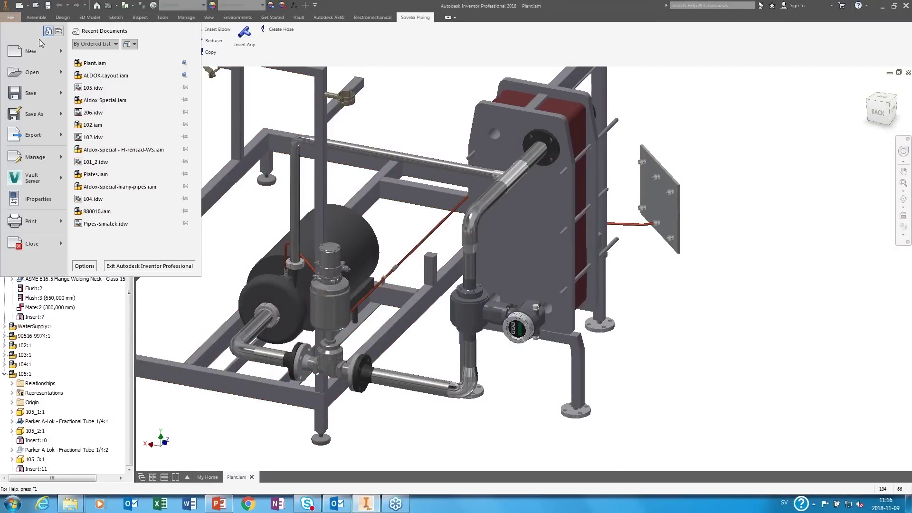
{"action": "left_click", "coordinate": [93, 87]}
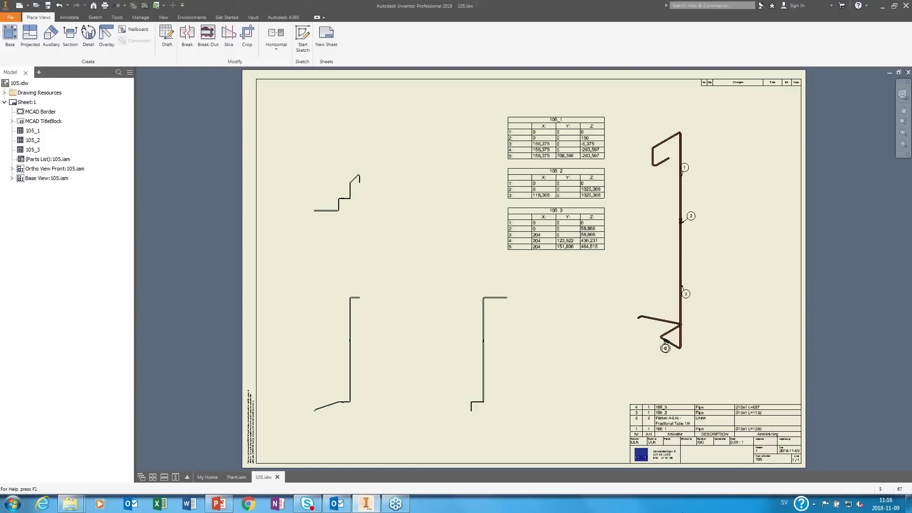
Examine the parts list, the bend coordinate tables and the pipe views on the 105 drawing
{"action": "scroll", "coordinate": [761, 447], "scroll_direction": "down", "scroll_amount": 3}
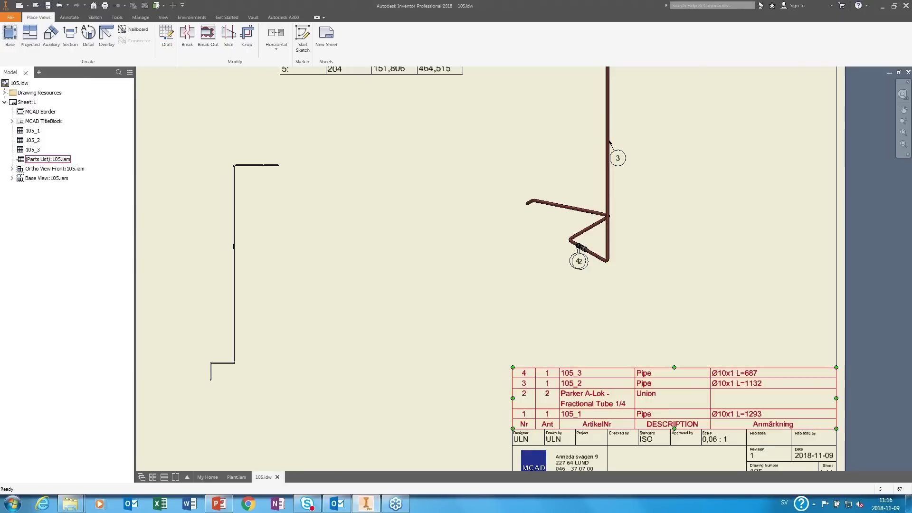
{"action": "scroll", "coordinate": [774, 403], "scroll_direction": "up", "scroll_amount": 2}
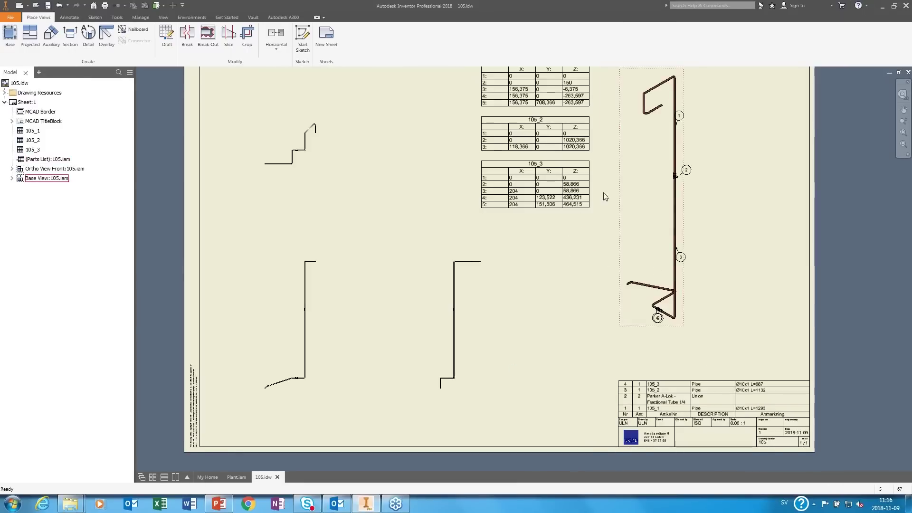
{"action": "scroll", "coordinate": [537, 199], "scroll_direction": "down", "scroll_amount": 4}
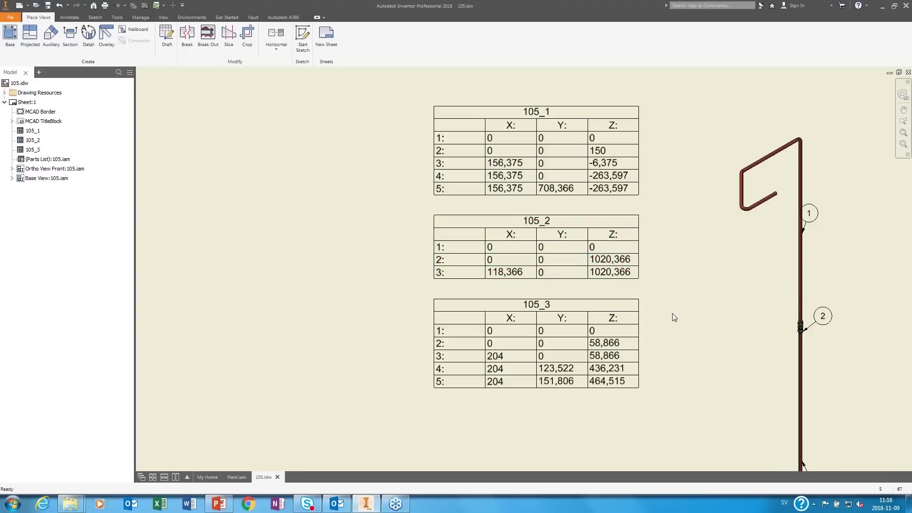
{"action": "scroll", "coordinate": [673, 314], "scroll_direction": "up", "scroll_amount": 3}
{"action": "left_click_drag", "start_coordinate": [656, 234], "coordinate": [642, 207]}
{"action": "key", "text": "Escape"}
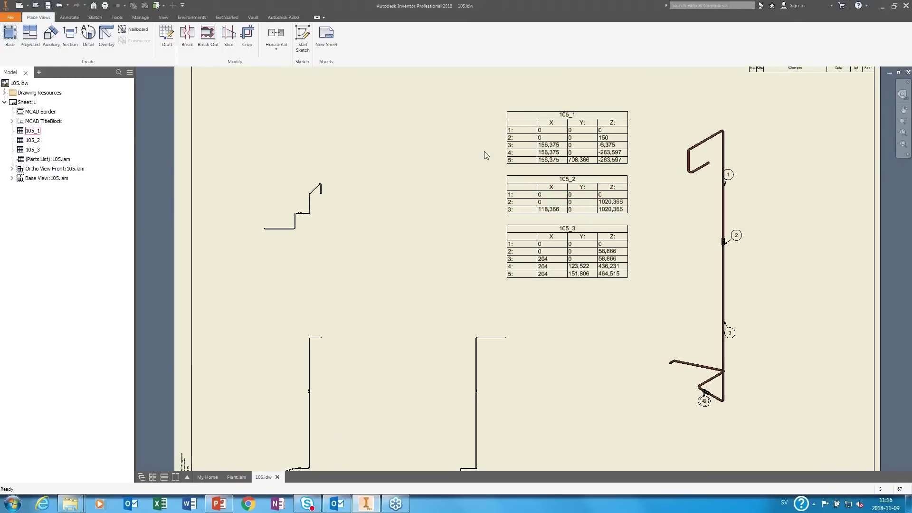
Start an ISO 2037 pipe in Plant.iam, material 1.4307, diameter OD25, thickness 1,2, from the heat exchanger's upper flange nearest the frame
{"action": "left_click", "coordinate": [236, 477]}
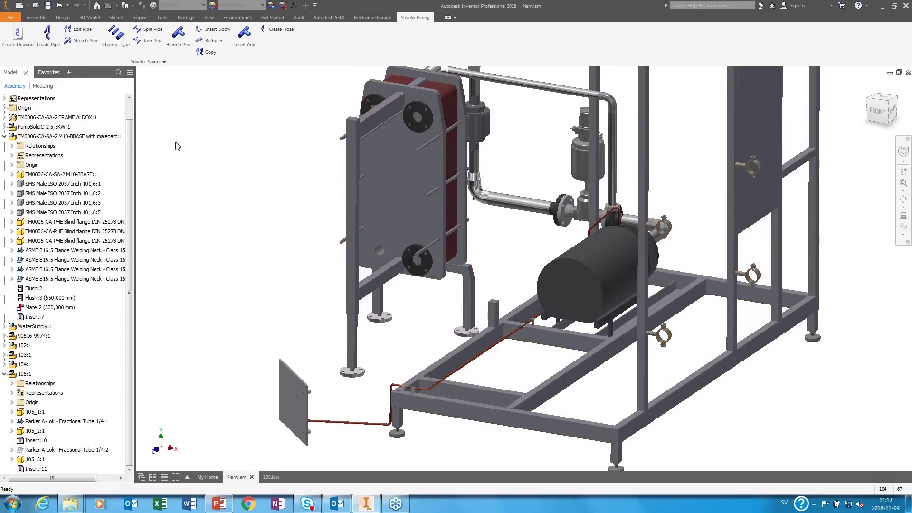
{"action": "left_click", "coordinate": [48, 36]}
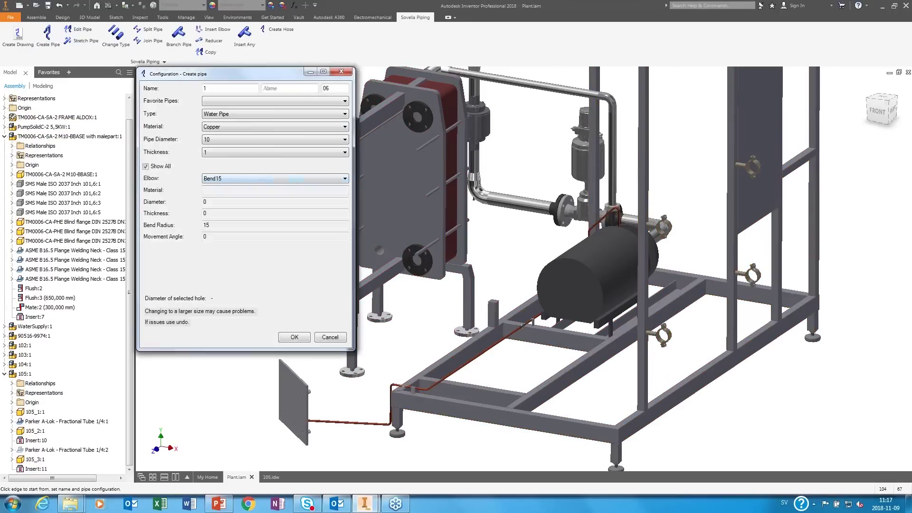
{"action": "left_click", "coordinate": [255, 119]}
{"action": "left_click", "coordinate": [253, 128]}
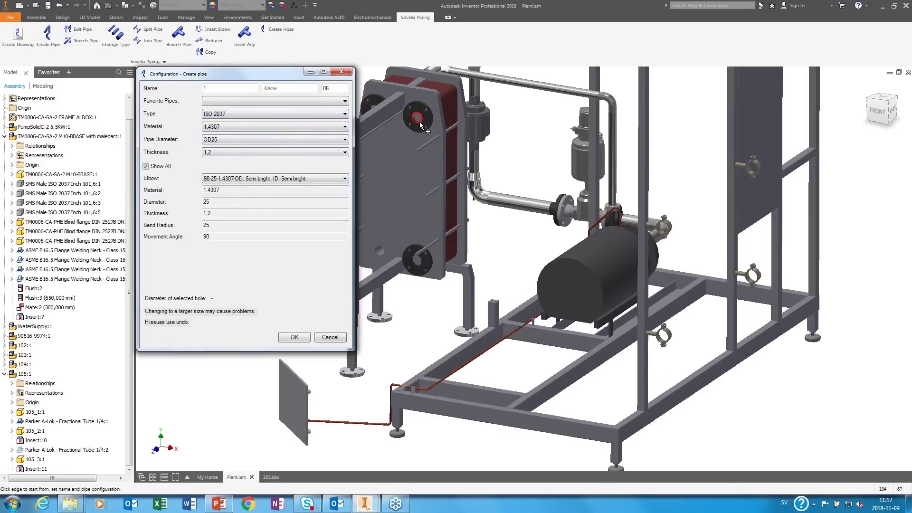
{"action": "left_click", "coordinate": [416, 118]}
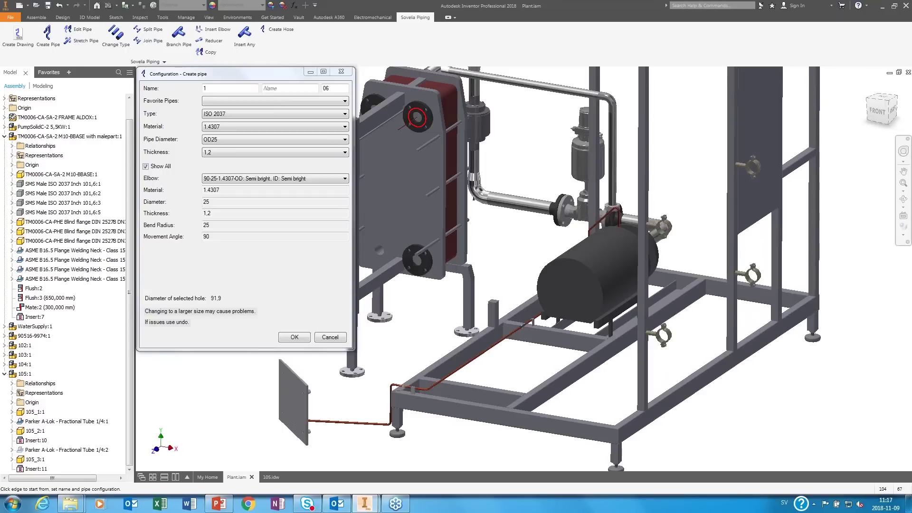
{"action": "left_click", "coordinate": [294, 337]}
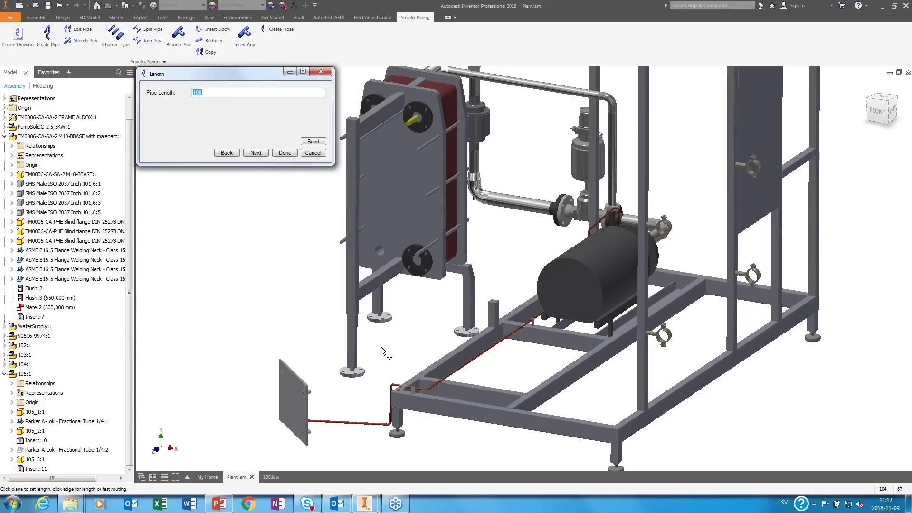
Run the new pipe to the frame's front base beam face, with length 1186.48 + e-30, and add a 90-degree bend
{"action": "left_click", "coordinate": [476, 417]}
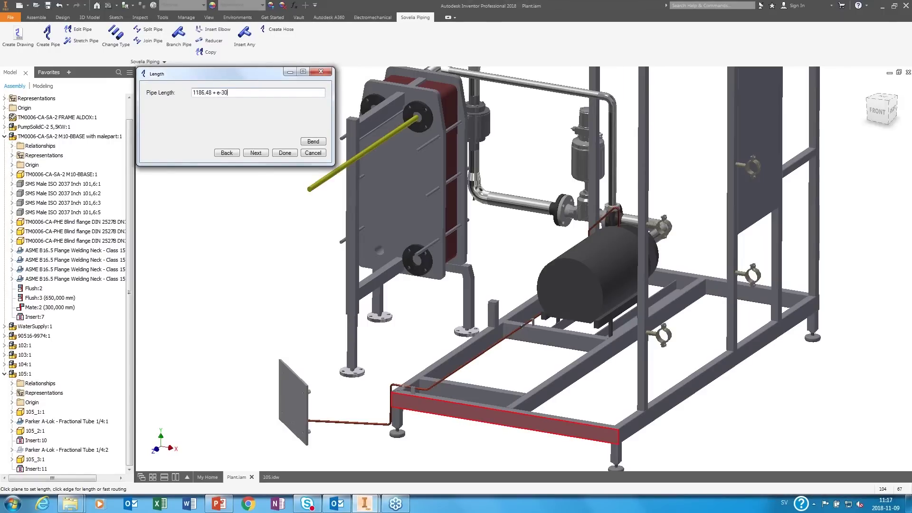
{"action": "key", "text": "Return"}
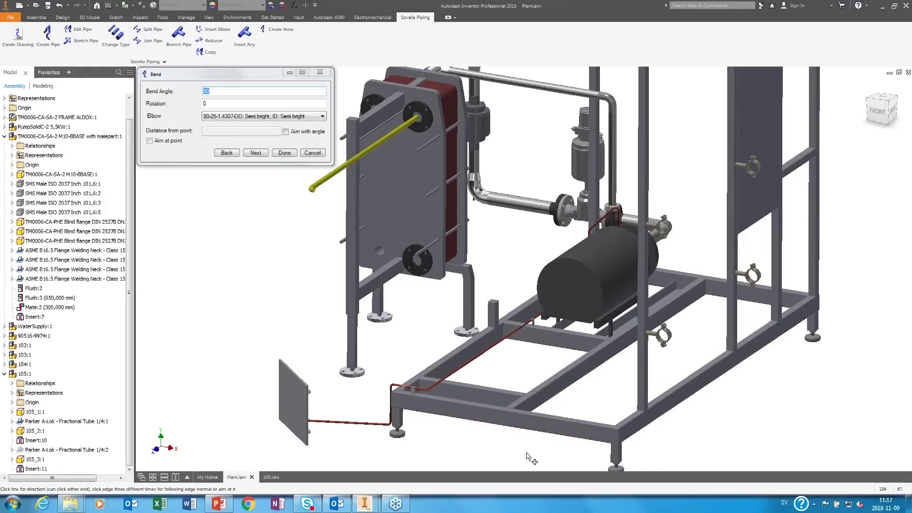
{"action": "key", "text": "Return"}
Route the pipe through the middle clamp on the frame's side, extend it past the far post with length 2090 + e, and finish it
{"action": "middle_click_drag", "start_coordinate": [850, 404], "coordinate": [911, 346], "text": "shift"}
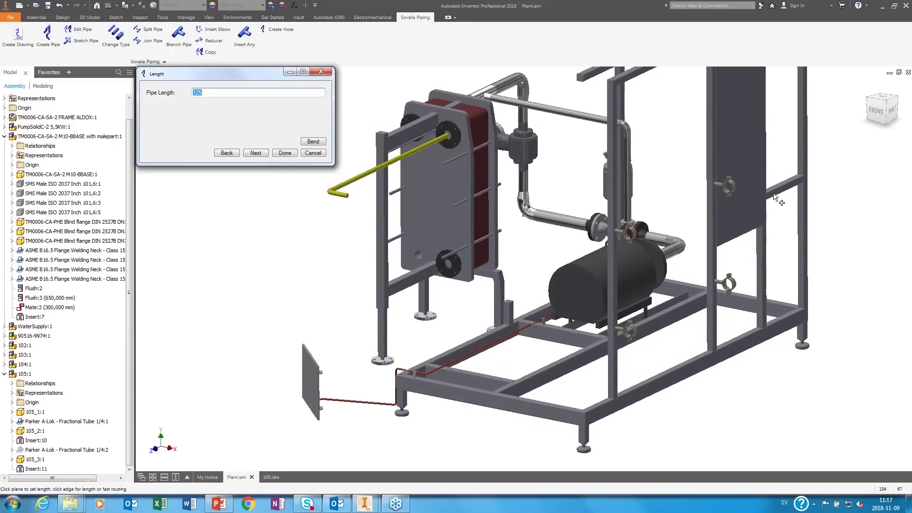
{"action": "left_click", "coordinate": [724, 186]}
{"action": "middle_click_drag", "start_coordinate": [770, 261], "coordinate": [865, 275], "text": "shift"}
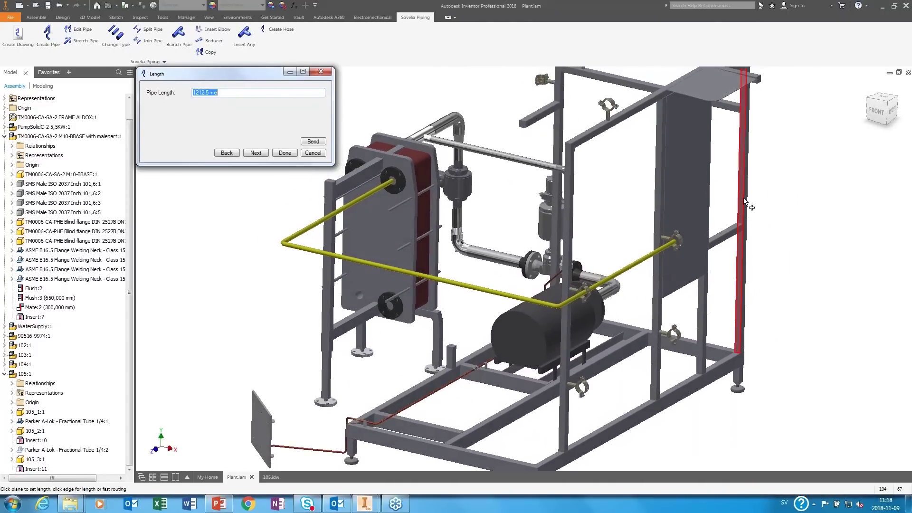
{"action": "left_click", "coordinate": [744, 202]}
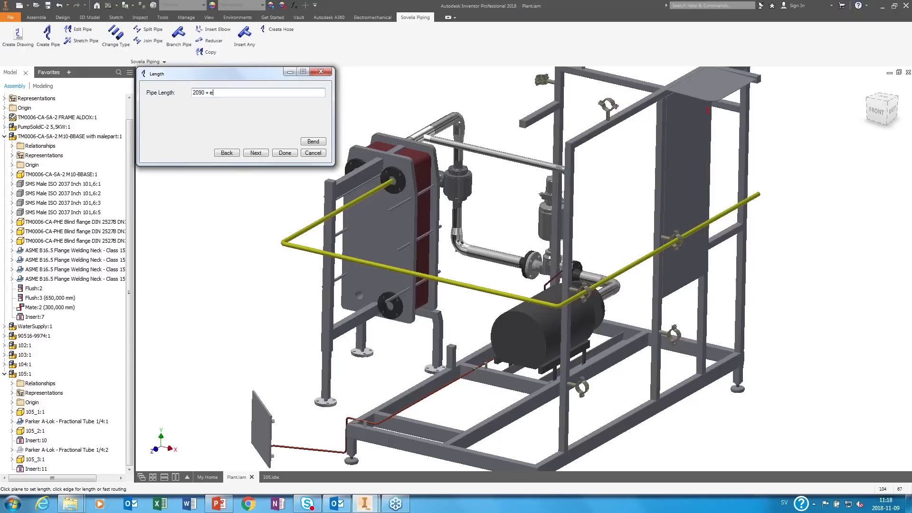
{"action": "left_click", "coordinate": [285, 153]}
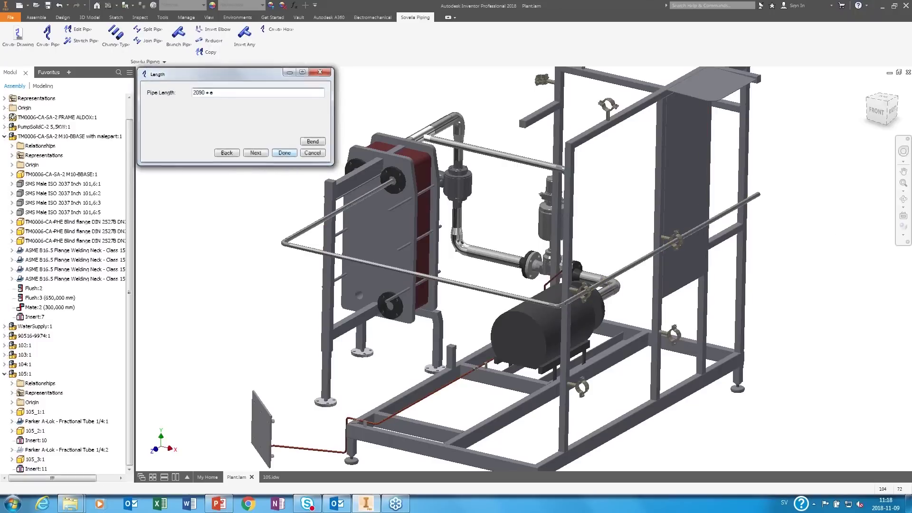
Set up a matrix copy of the new OD25 pipe with 2 copies in direction 1 and 1 copy in direction 2
{"action": "middle_click_drag", "start_coordinate": [333, 156], "coordinate": [263, 258], "text": "shift"}
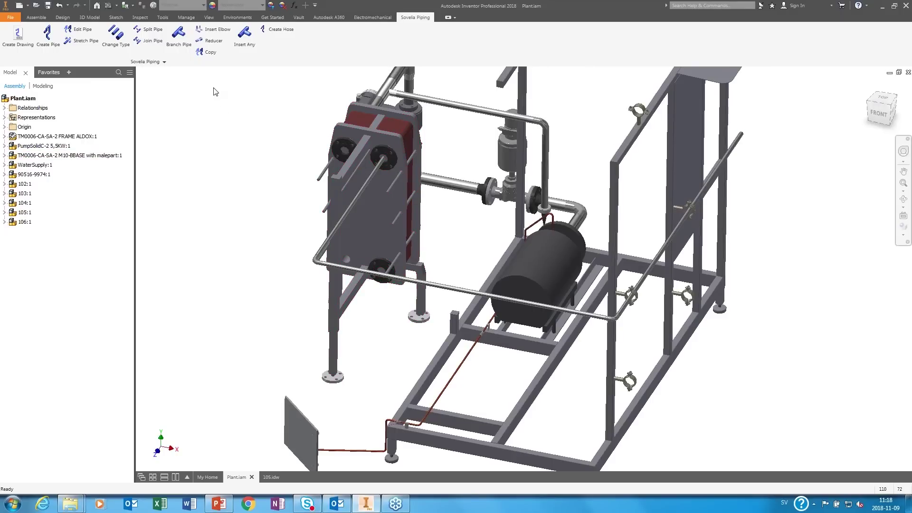
{"action": "left_click", "coordinate": [203, 52]}
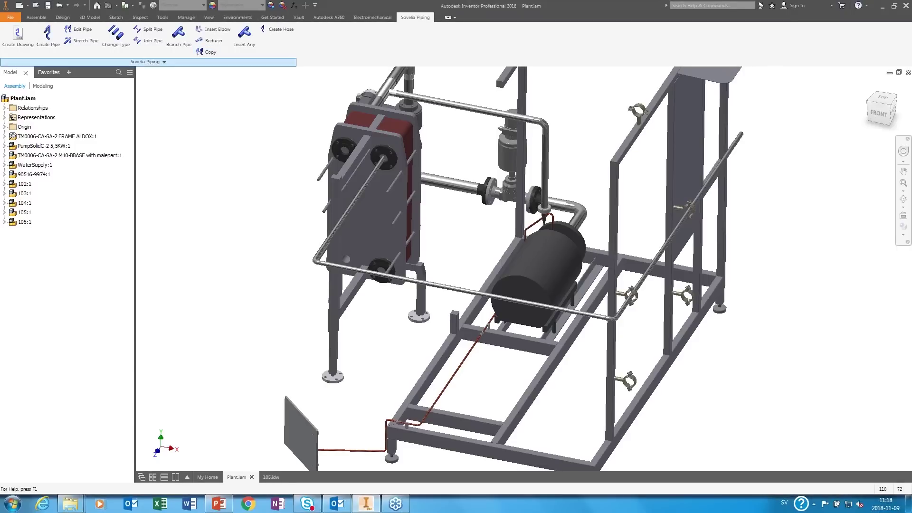
{"action": "left_click", "coordinate": [431, 288]}
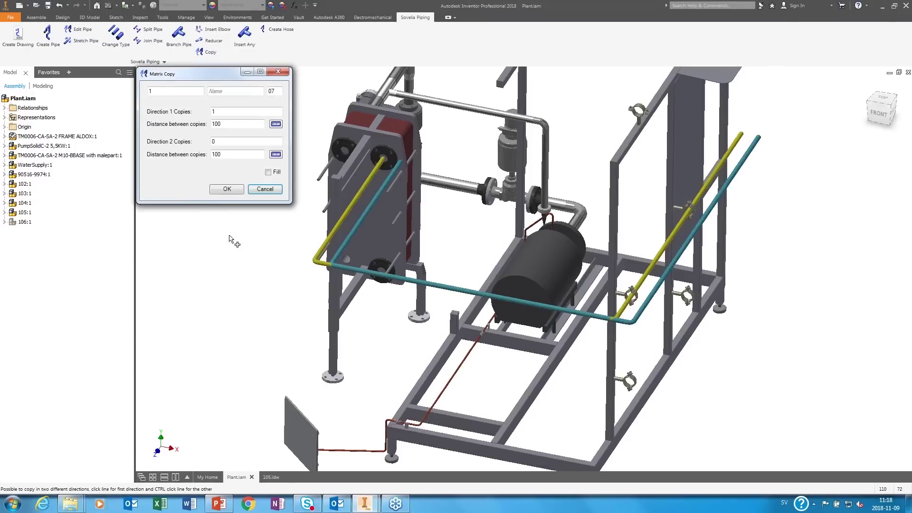
{"action": "double_click", "coordinate": [220, 112]}
{"action": "type", "text": "2"}
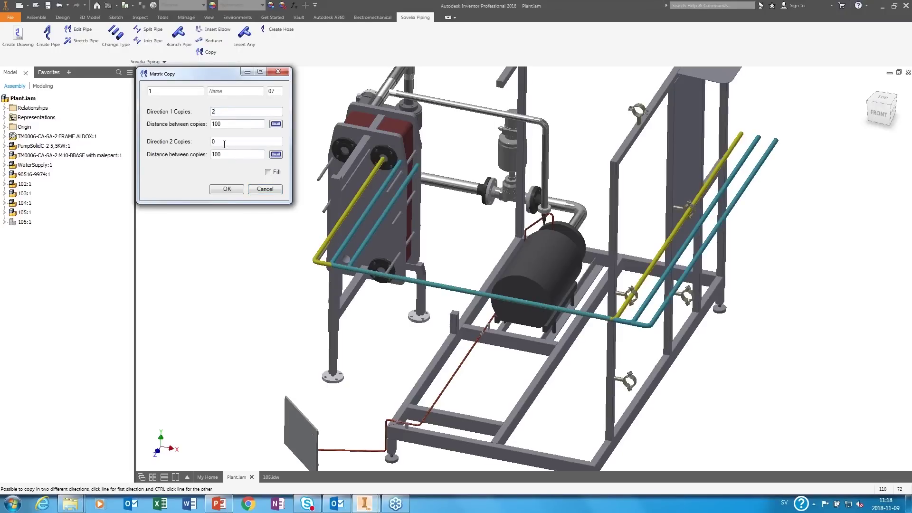
{"action": "type", "text": "1"}
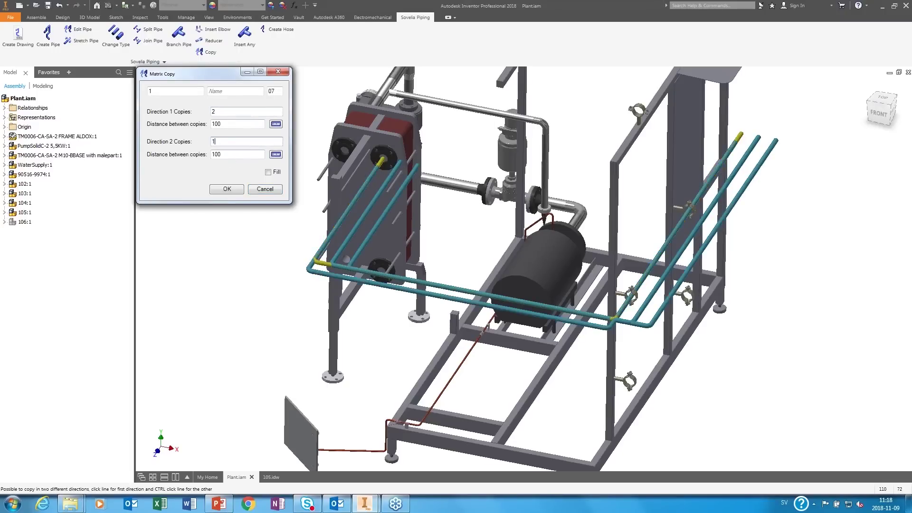
Point the matrix copy's second direction upward along the frame's vertical post, fill the matrix, and create the pipe copies
{"action": "middle_click_drag", "start_coordinate": [361, 200], "coordinate": [601, 212], "text": "shift"}
{"action": "left_click", "coordinate": [609, 214], "text": "ctrl"}
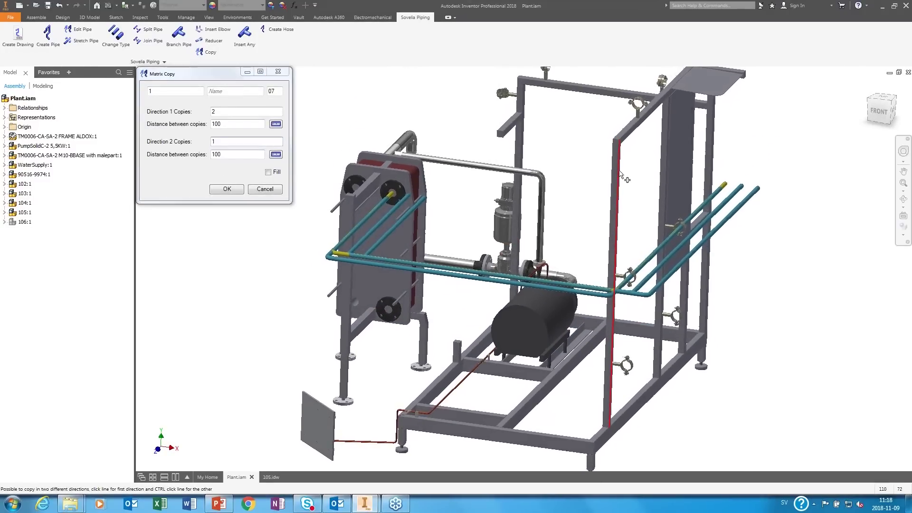
{"action": "middle_click_drag", "start_coordinate": [561, 127], "coordinate": [494, 138], "text": "shift"}
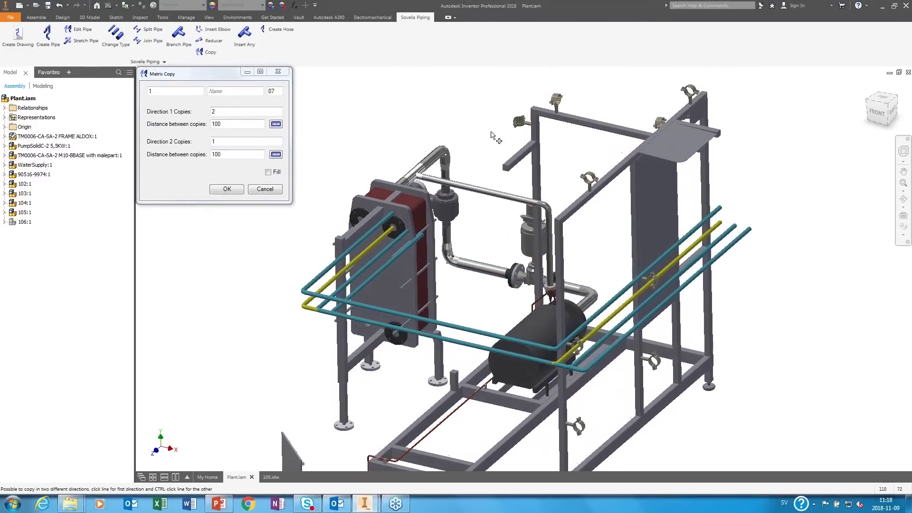
{"action": "left_click", "coordinate": [269, 172]}
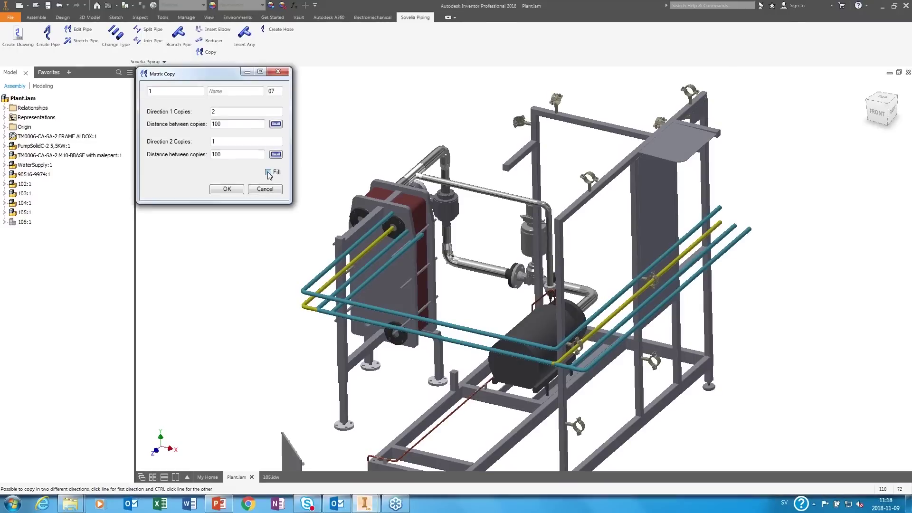
{"action": "left_click", "coordinate": [227, 189]}
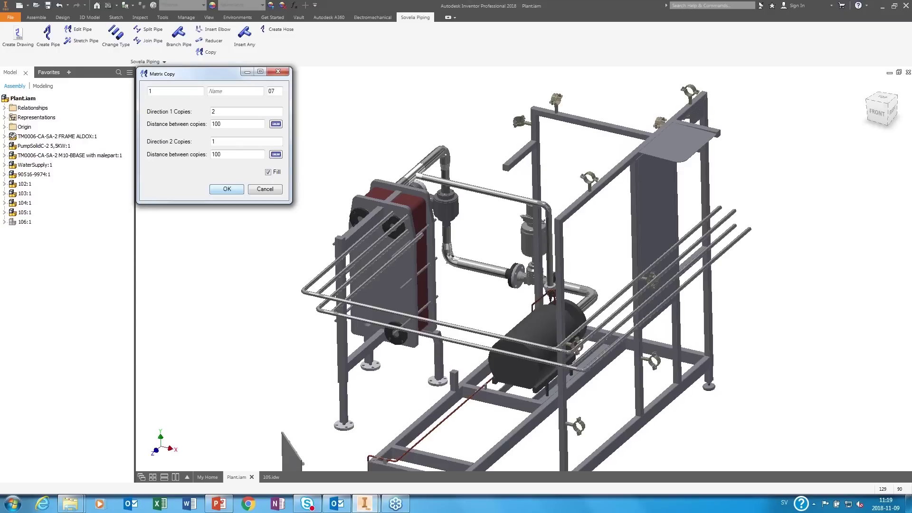
{"action": "key", "text": "Return"}
{"action": "middle_click_drag", "start_coordinate": [391, 150], "coordinate": [419, 224], "text": "shift"}
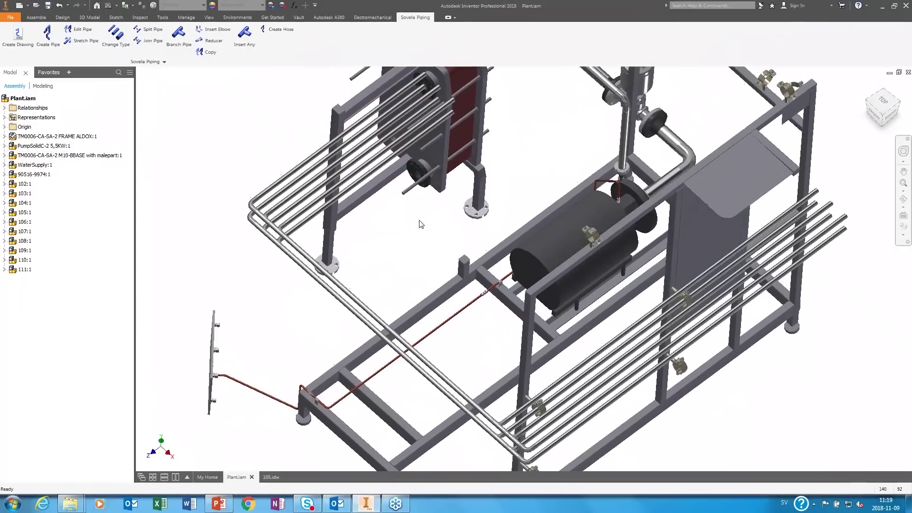
Stretch the straight runs of the copied OD25 pipes in 100 steps to stagger their corner bends at the open end of the frame
{"action": "left_click_drag", "start_coordinate": [313, 231], "coordinate": [221, 186]}
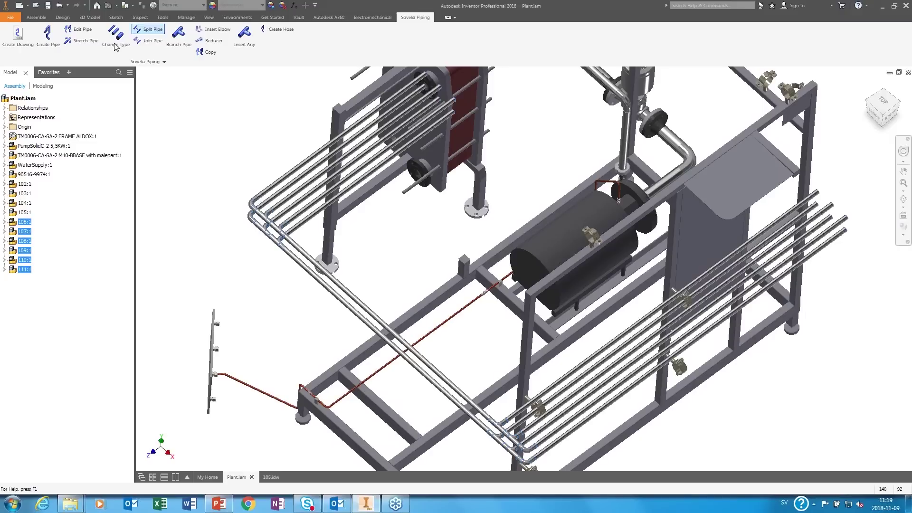
{"action": "left_click", "coordinate": [80, 41]}
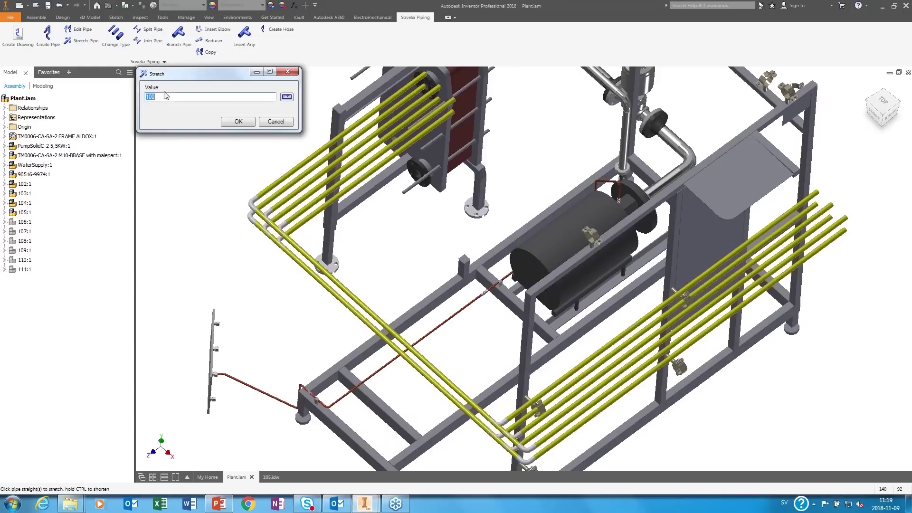
{"action": "left_click", "coordinate": [263, 194]}
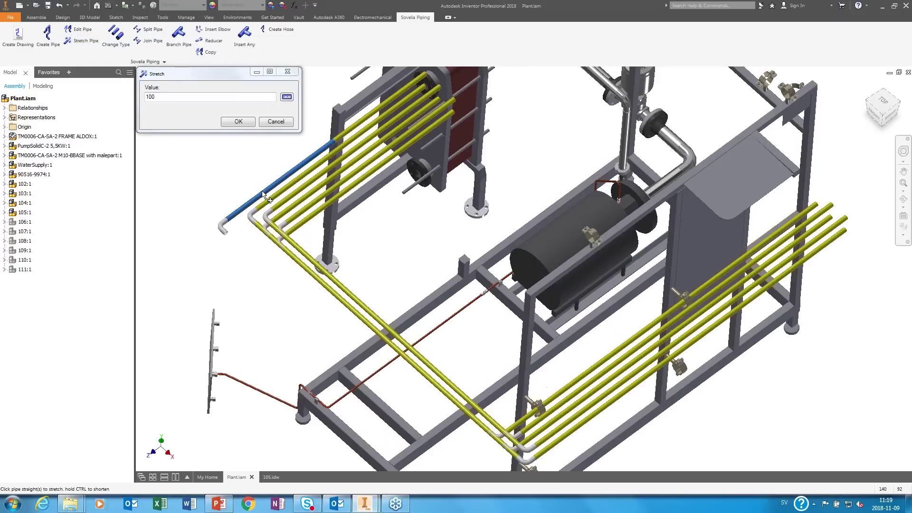
{"action": "left_click", "coordinate": [268, 212]}
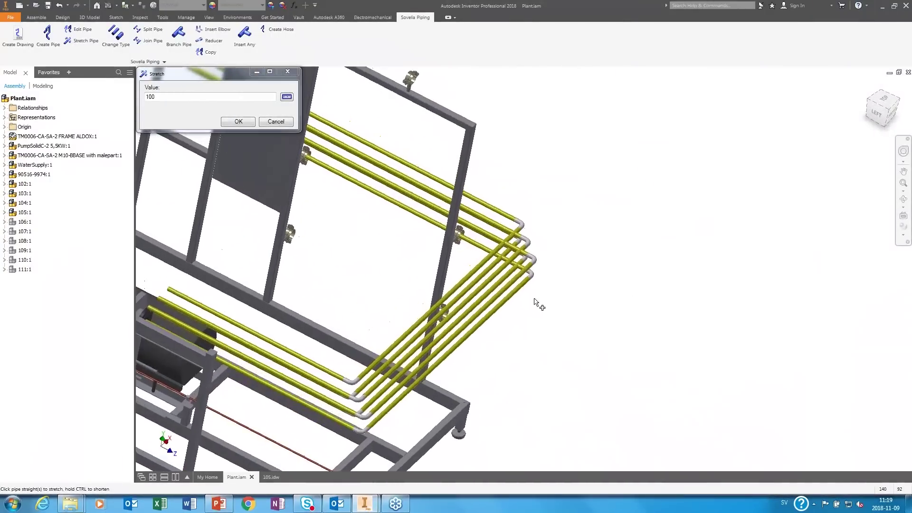
{"action": "left_click", "coordinate": [525, 291]}
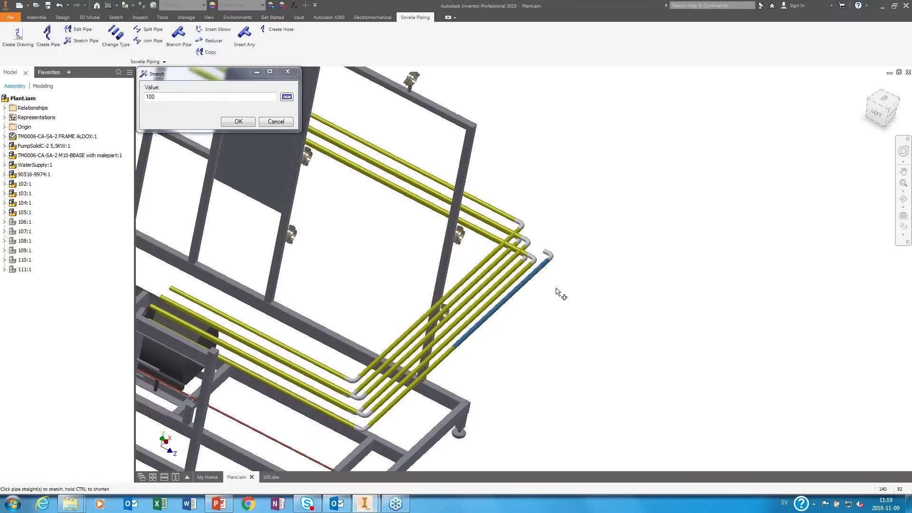
{"action": "left_click", "coordinate": [524, 275]}
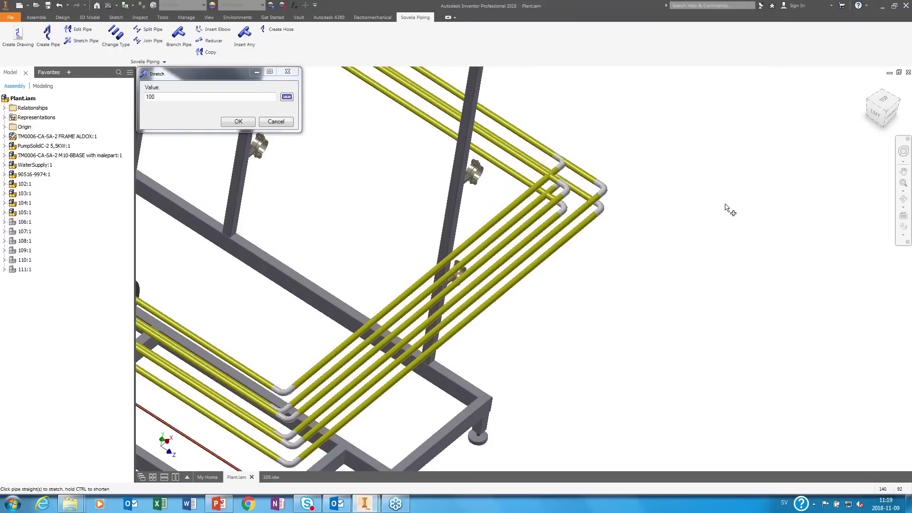
{"action": "left_click", "coordinate": [528, 213]}
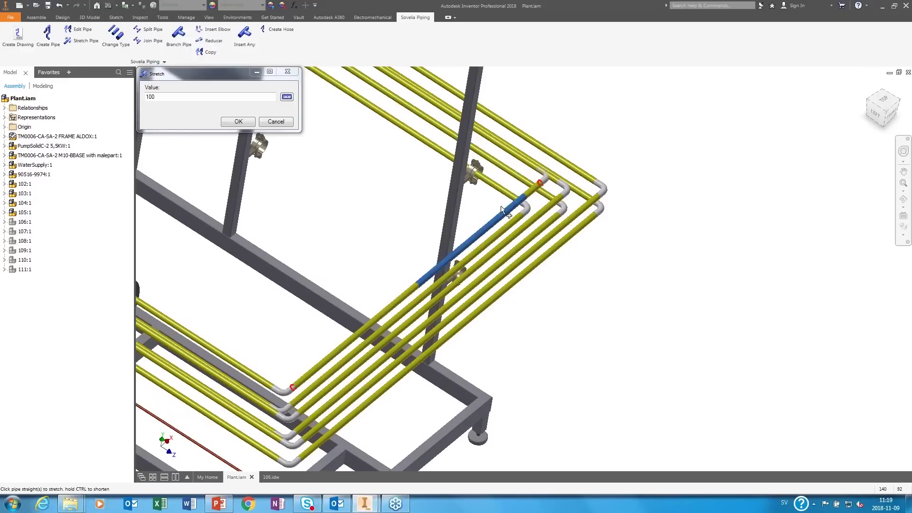
{"action": "middle_click_drag", "start_coordinate": [703, 181], "coordinate": [358, 139], "text": "shift"}
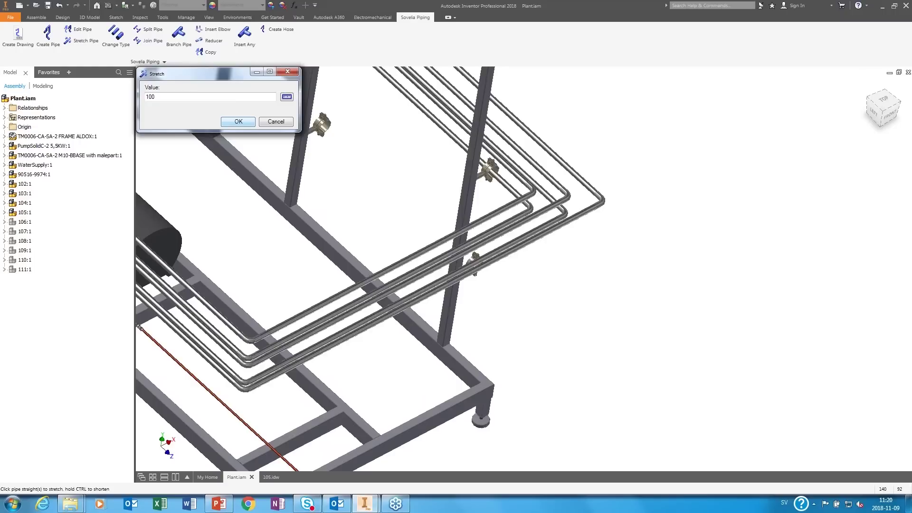
Change the type of all the copied OD25 pipes to pipe diameter OD63.5
{"action": "middle_click_drag", "start_coordinate": [475, 285], "coordinate": [371, 205], "text": "shift"}
{"action": "left_click_drag", "start_coordinate": [371, 206], "coordinate": [269, 169]}
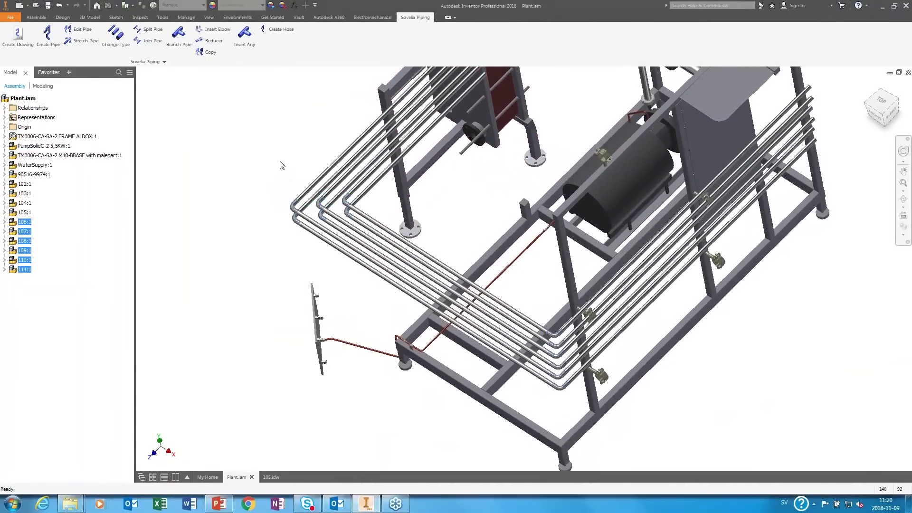
{"action": "left_click", "coordinate": [115, 37]}
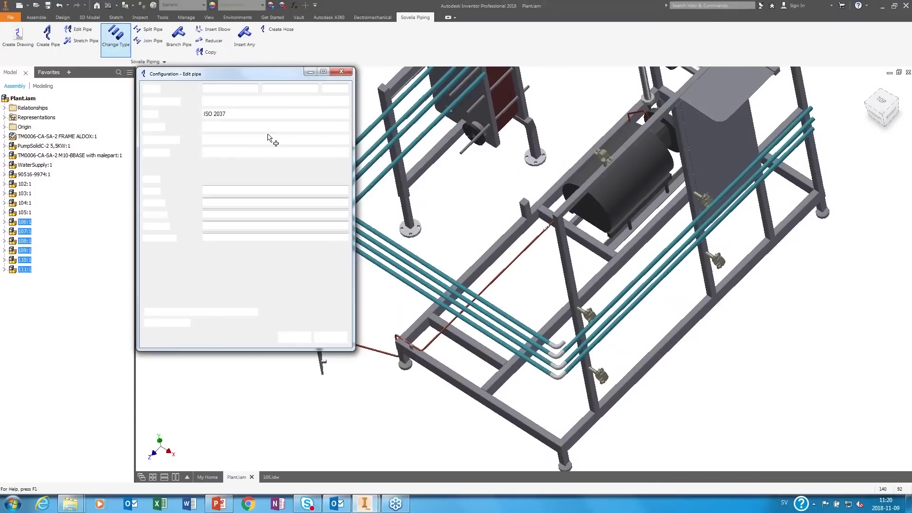
{"action": "left_click", "coordinate": [262, 127]}
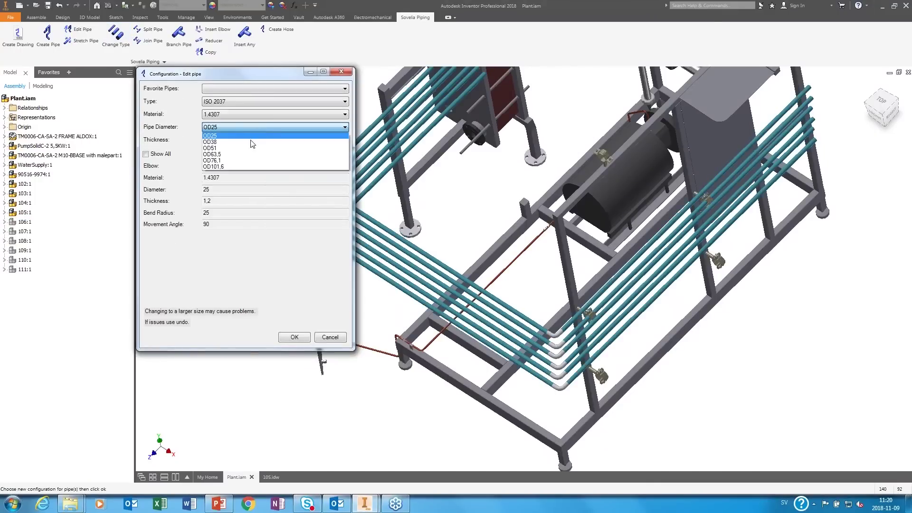
{"action": "left_click", "coordinate": [256, 141]}
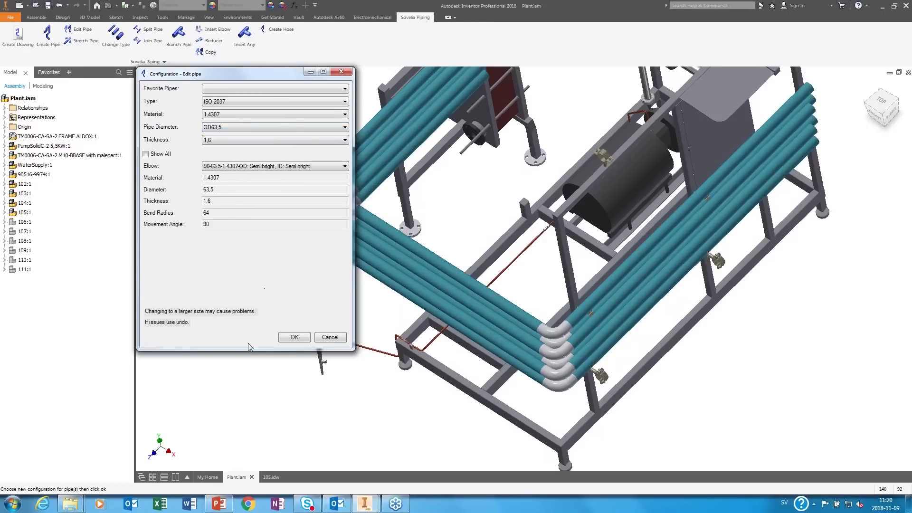
{"action": "left_click", "coordinate": [293, 337]}
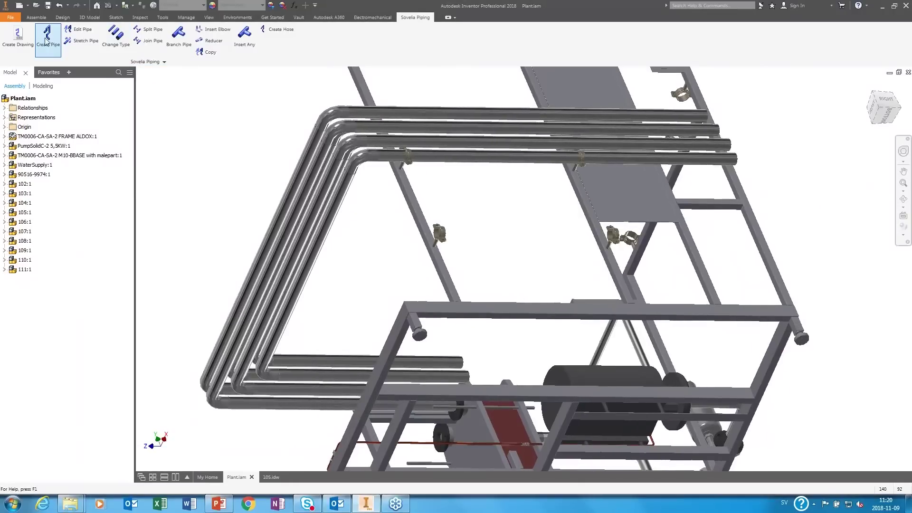
Edit the lowest inner pipe's route to end 200 past the first clamp, with length 223,5 + e+200, and add a 90-degree bend
{"action": "left_click", "coordinate": [79, 29]}
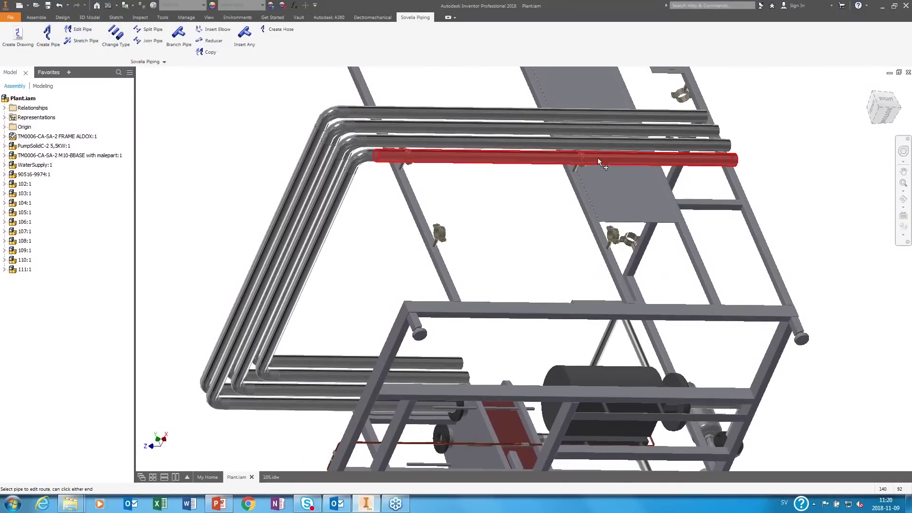
{"action": "left_click", "coordinate": [700, 161]}
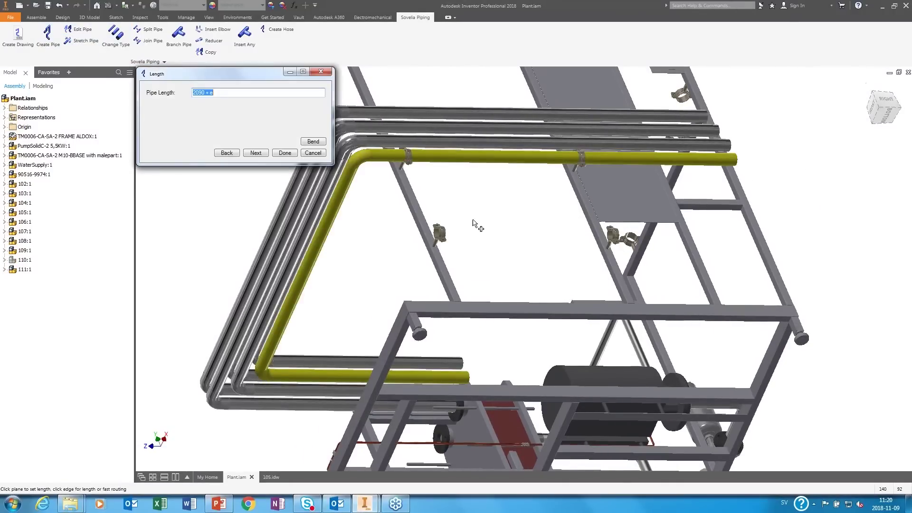
{"action": "left_click", "coordinate": [409, 159]}
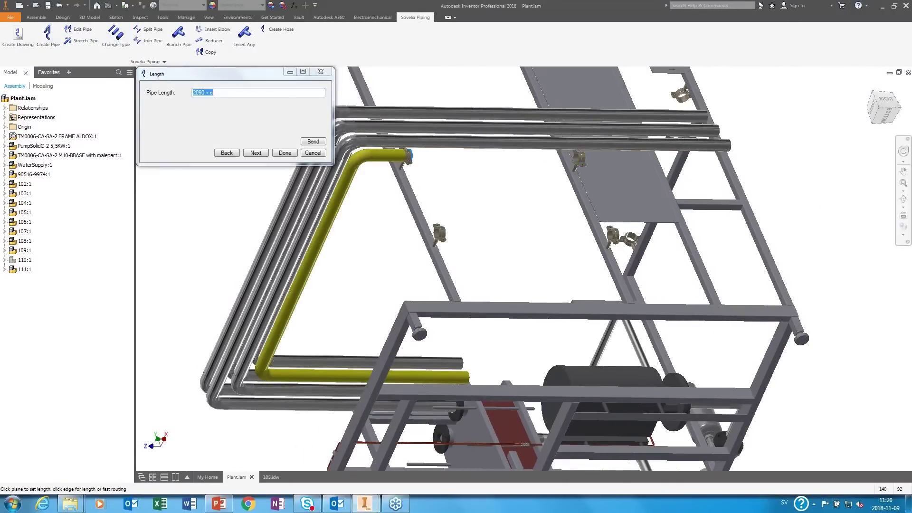
{"action": "left_click", "coordinate": [253, 92]}
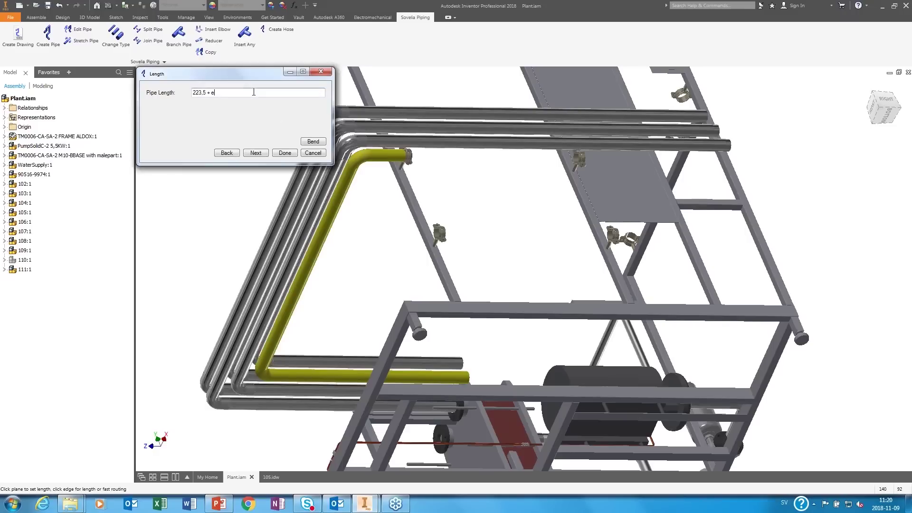
{"action": "type", "text": "+200"}
{"action": "left_click", "coordinate": [253, 152]}
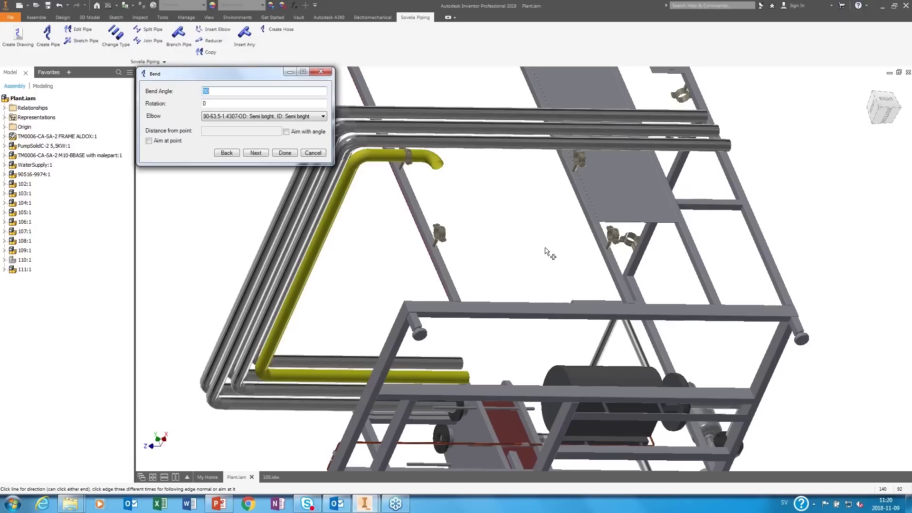
{"action": "key", "text": "Return"}
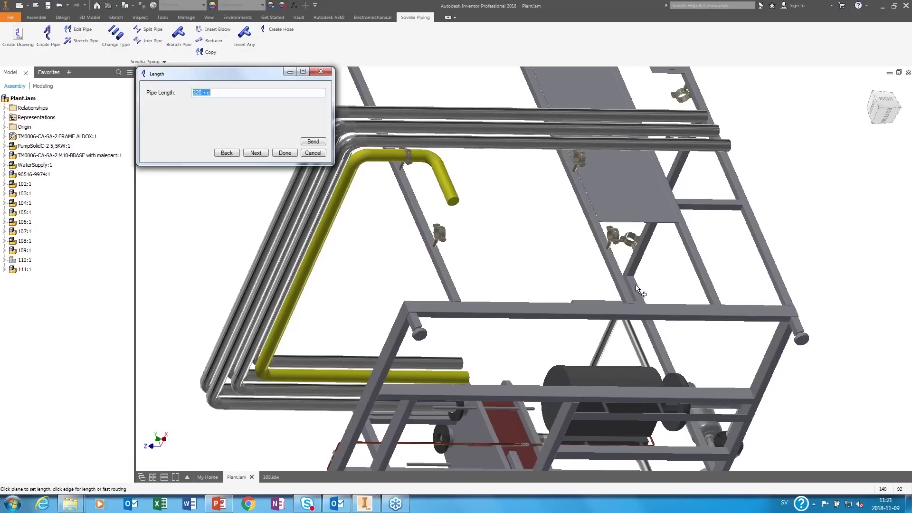
Route the edited pipe through the lower clamp on the middle post, extend it to the far post with length 1666,5 + e, and finish it
{"action": "left_click", "coordinate": [616, 240]}
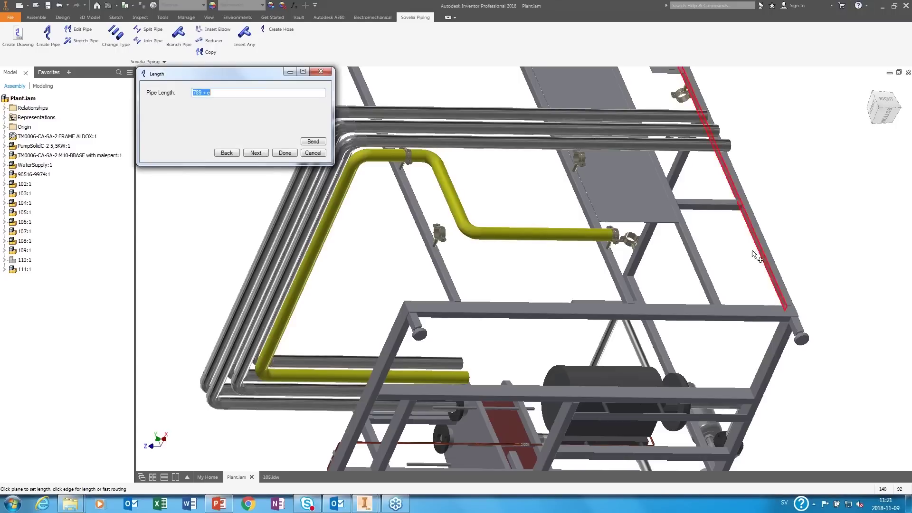
{"action": "left_click", "coordinate": [763, 261]}
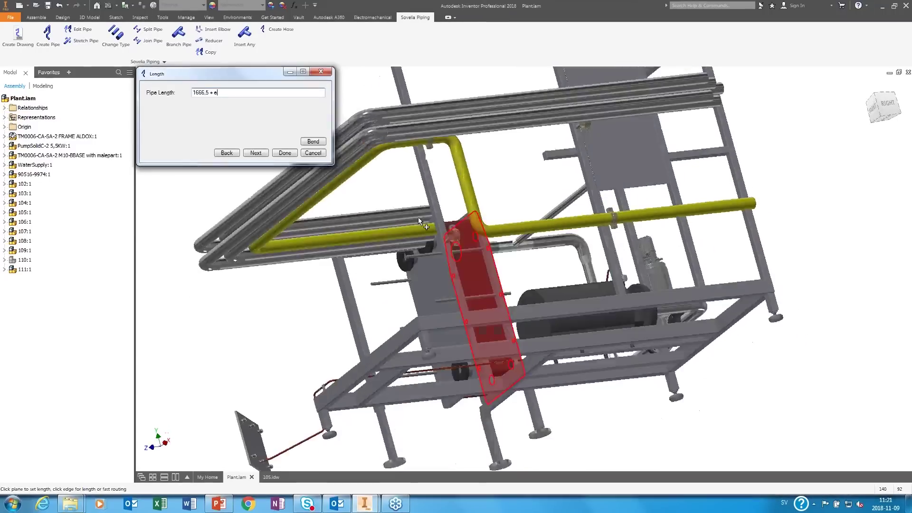
{"action": "left_click", "coordinate": [286, 153]}
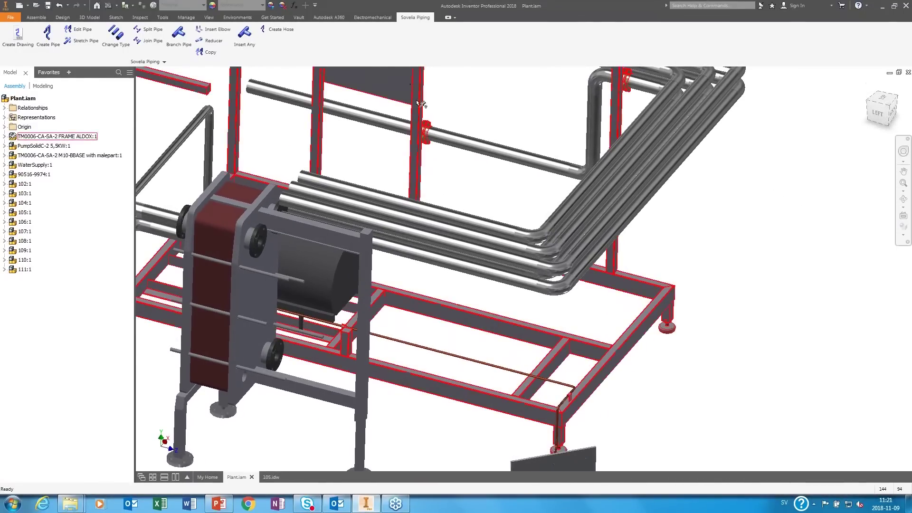
Replace the outer lower pipe's elbow with a reversed 63.5-1.4307 polished tee, with insertion length 0
{"action": "left_click", "coordinate": [216, 30]}
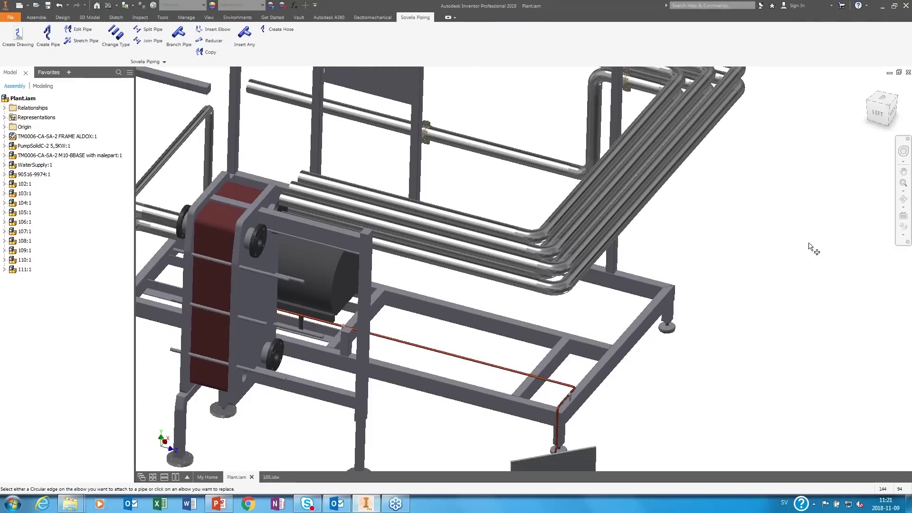
{"action": "left_click", "coordinate": [559, 286]}
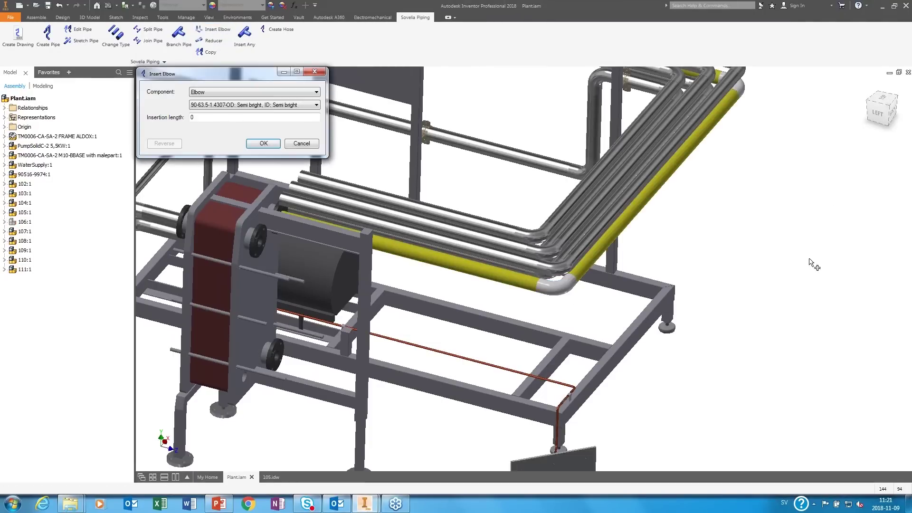
{"action": "left_click", "coordinate": [300, 97]}
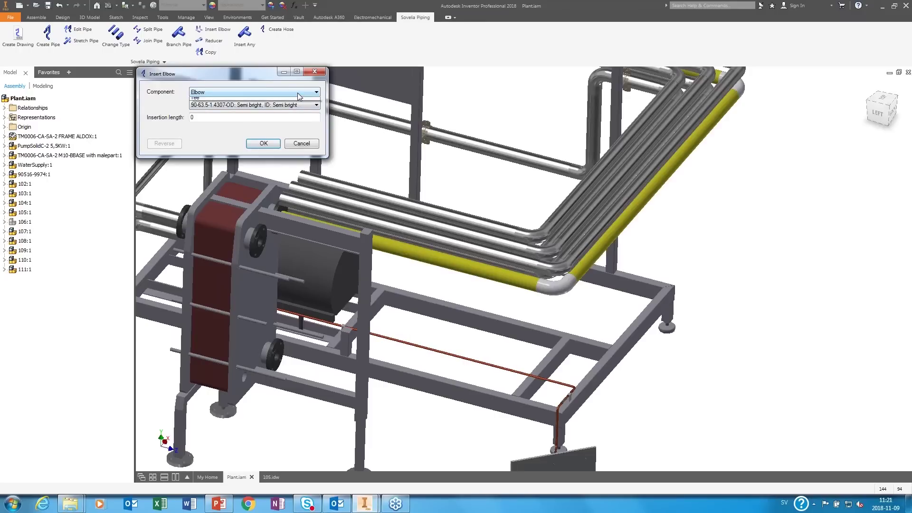
{"action": "left_click", "coordinate": [254, 107]}
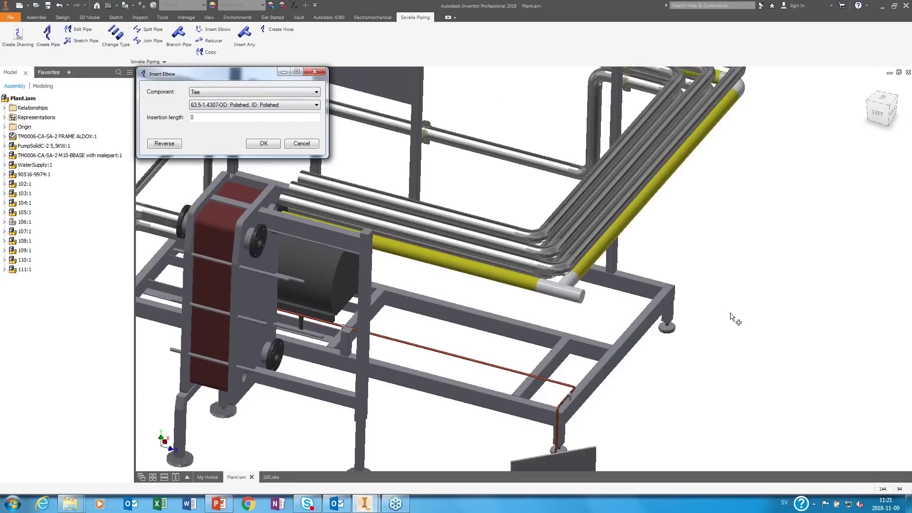
{"action": "left_click", "coordinate": [160, 144]}
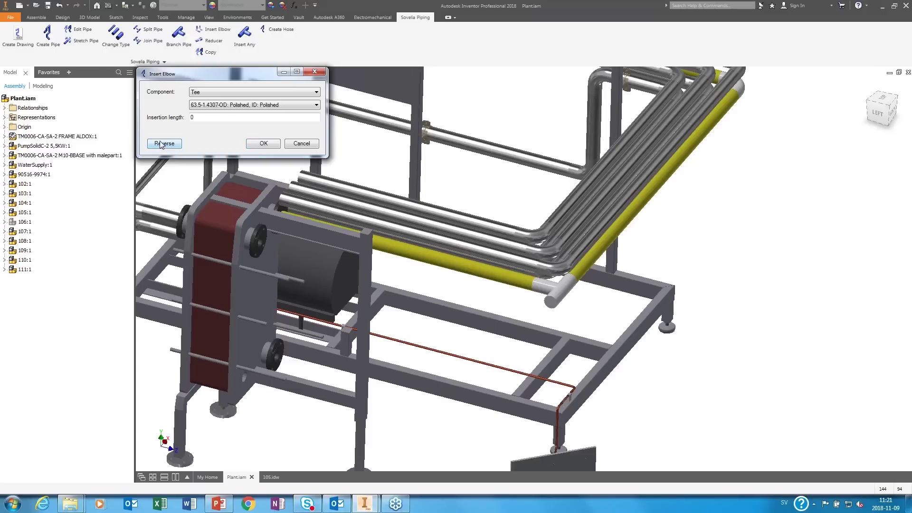
{"action": "left_click", "coordinate": [264, 144]}
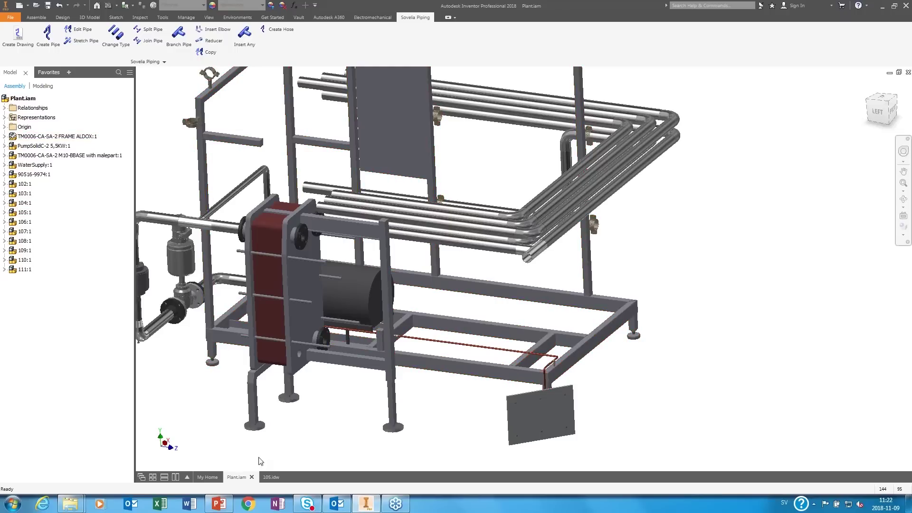
Switch to the PowerPoint presentation and show slide 2 with the NIBE pipe drawing full screen
{"action": "left_click", "coordinate": [248, 504]}
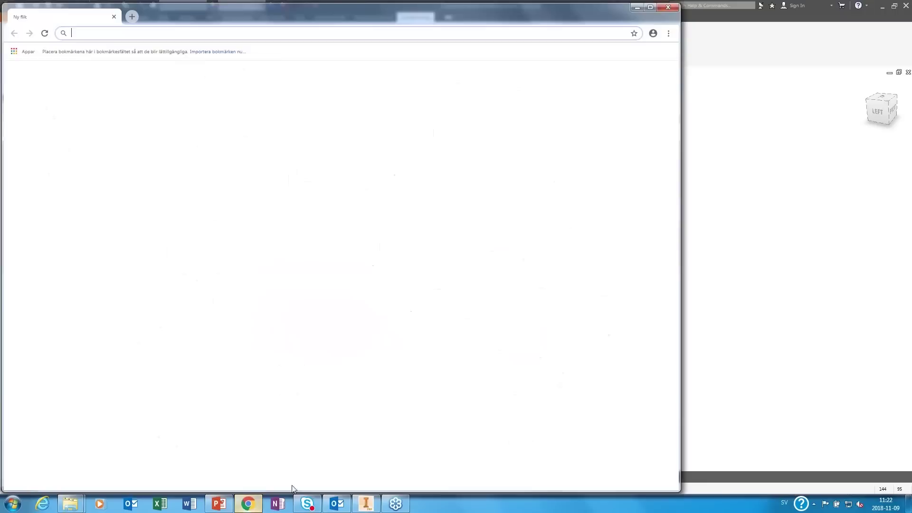
{"action": "left_click", "coordinate": [248, 505]}
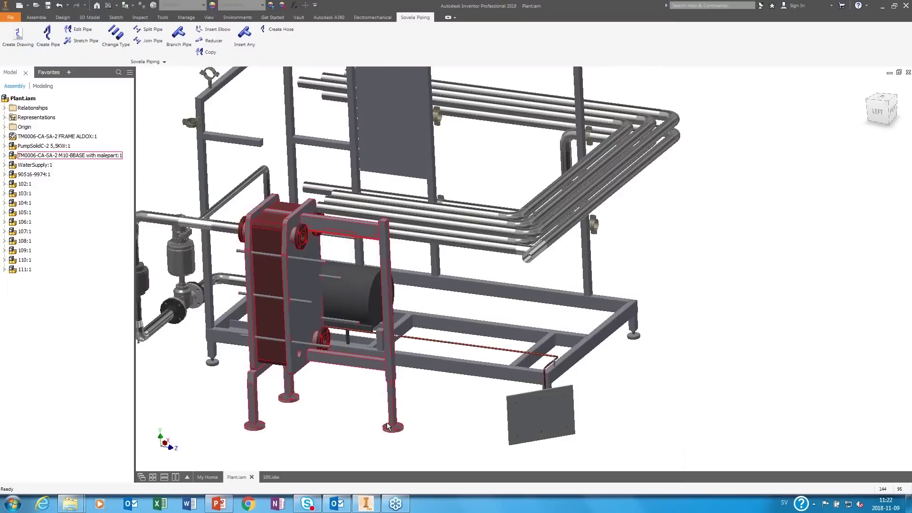
{"action": "left_click", "coordinate": [219, 504]}
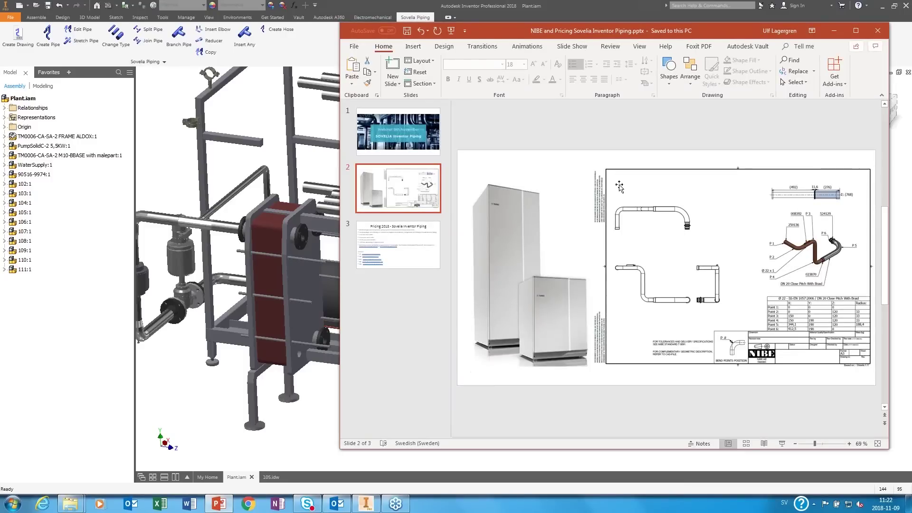
{"action": "left_click", "coordinate": [764, 444]}
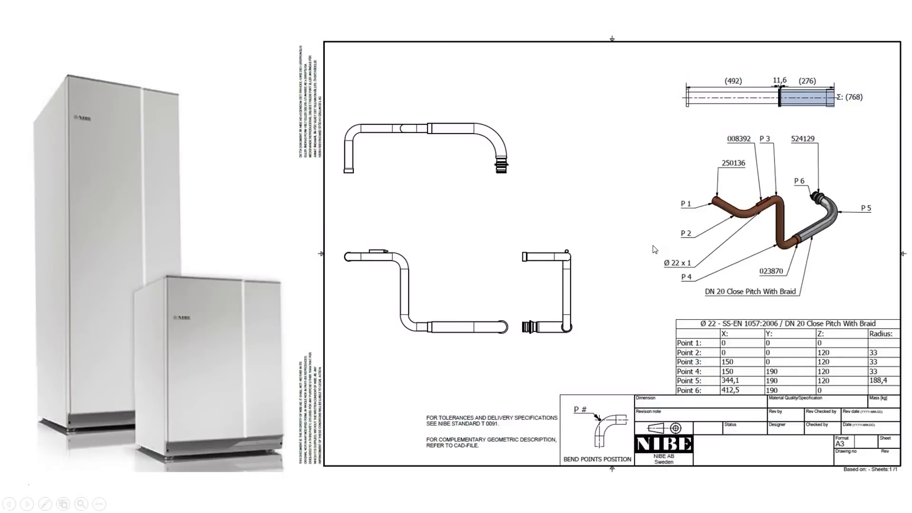